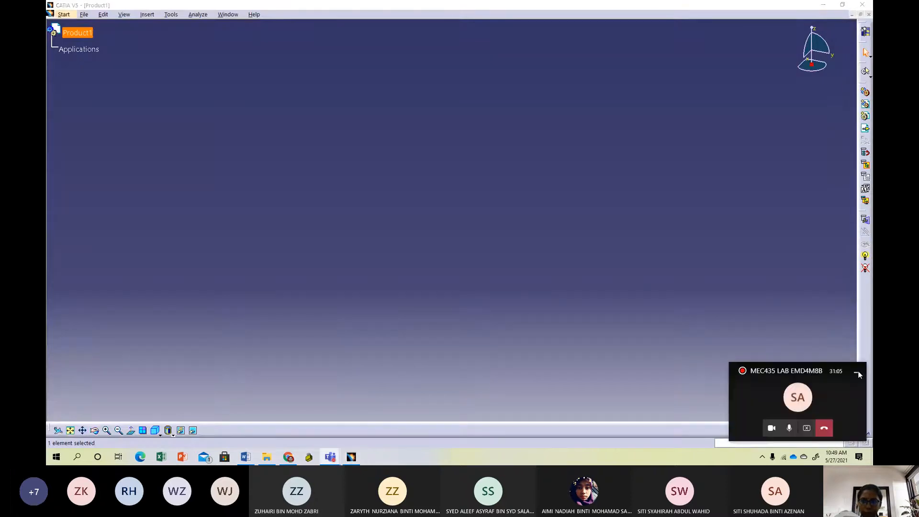
# Close the empty product and create a new Part Design part named CREATING OWN TEMPLATES.
pyautogui.click(868, 15)
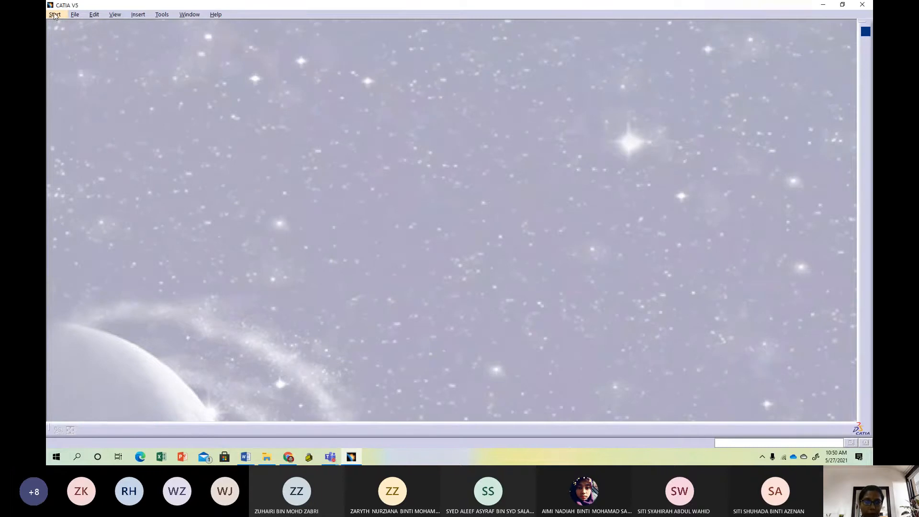
pyautogui.click(54, 14)
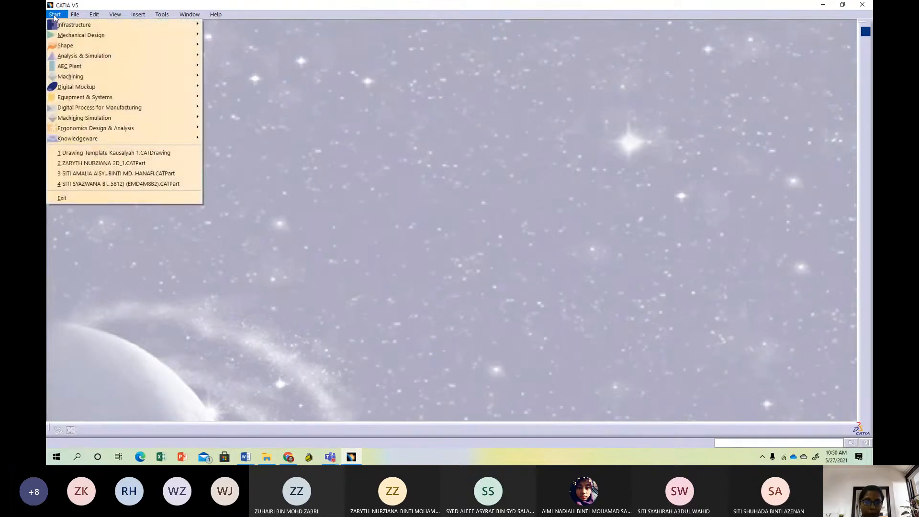
pyautogui.moveTo(76, 35)
pyautogui.click(230, 35)
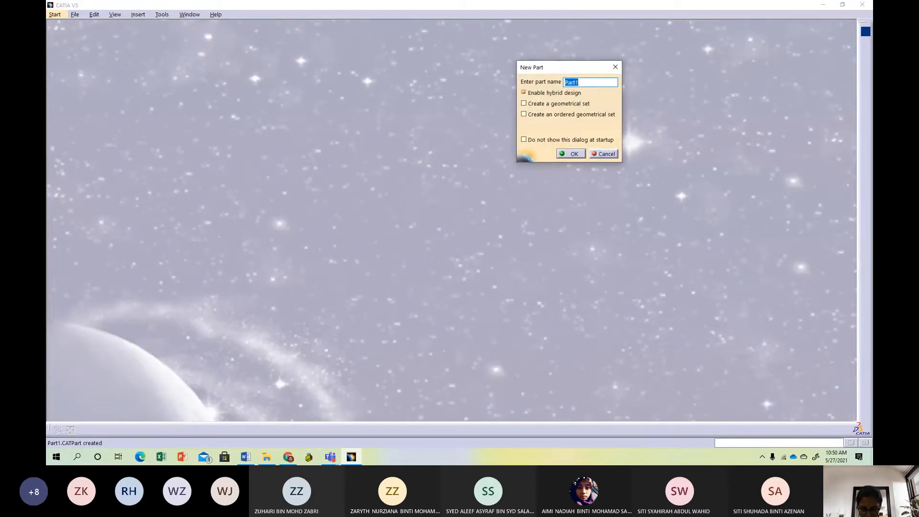
pyautogui.write('CREA')
pyautogui.write('TING OWN TEMPLATES')
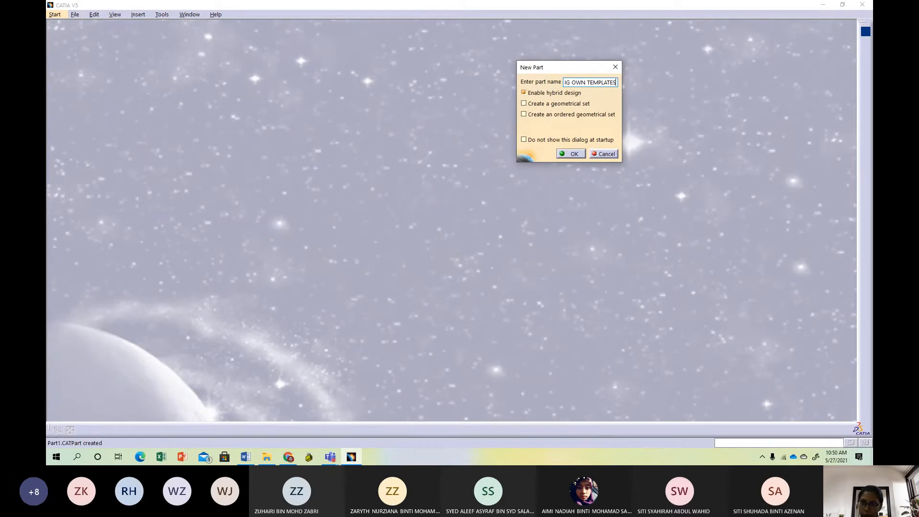
pyautogui.click(569, 153)
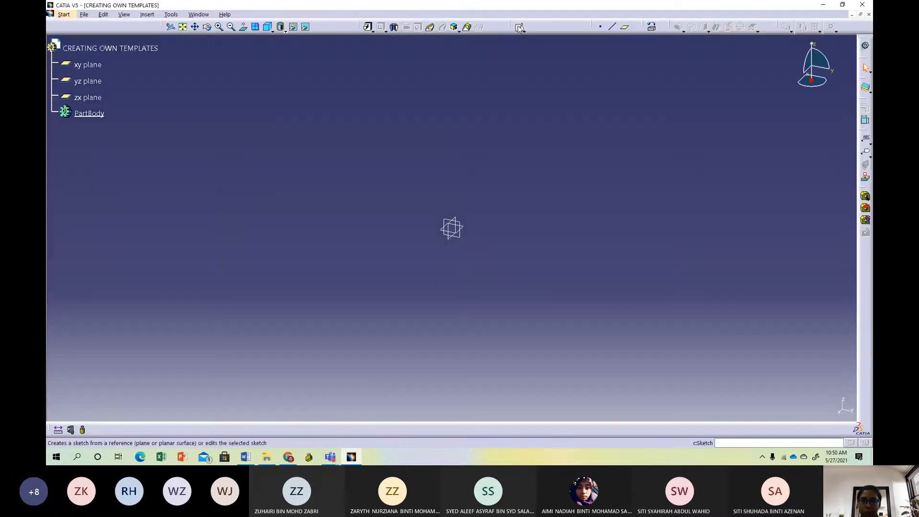
# On the yz plane, sketch an open stepped profile beside the vertical axis, from about (6, 62) to about (86, -36) mm.
pyautogui.click(452, 228)
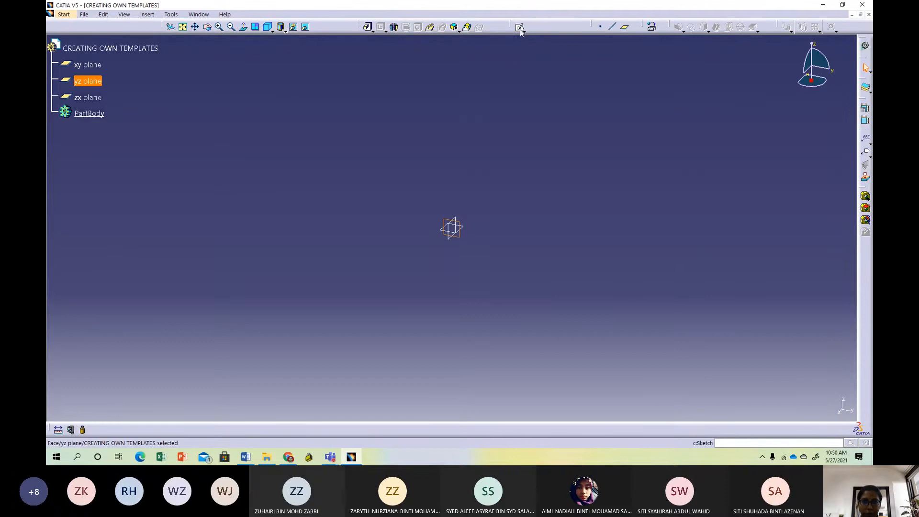
pyautogui.click(520, 28)
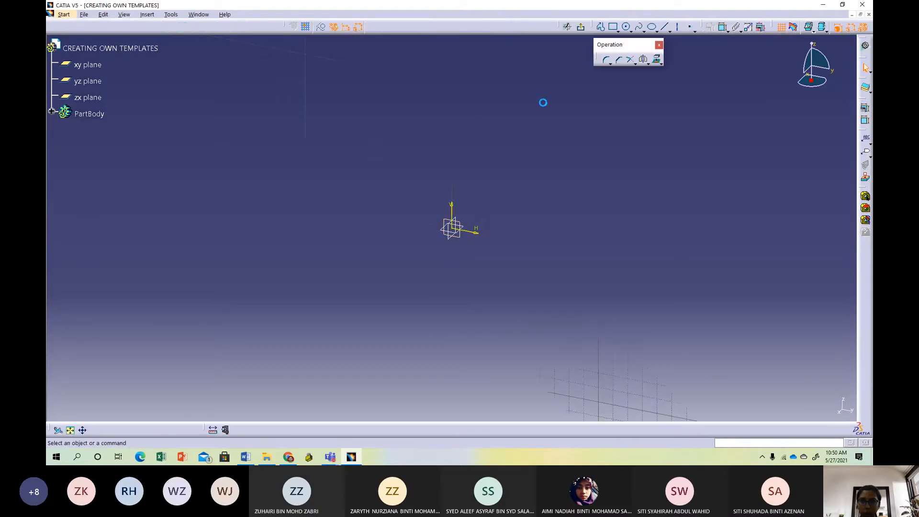
pyautogui.click(601, 27)
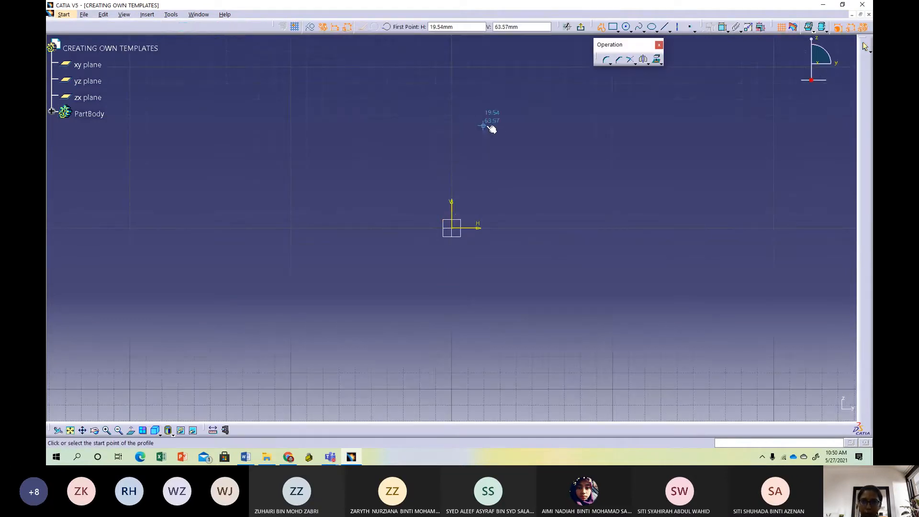
pyautogui.click(461, 128)
pyautogui.click(535, 122)
pyautogui.click(514, 160)
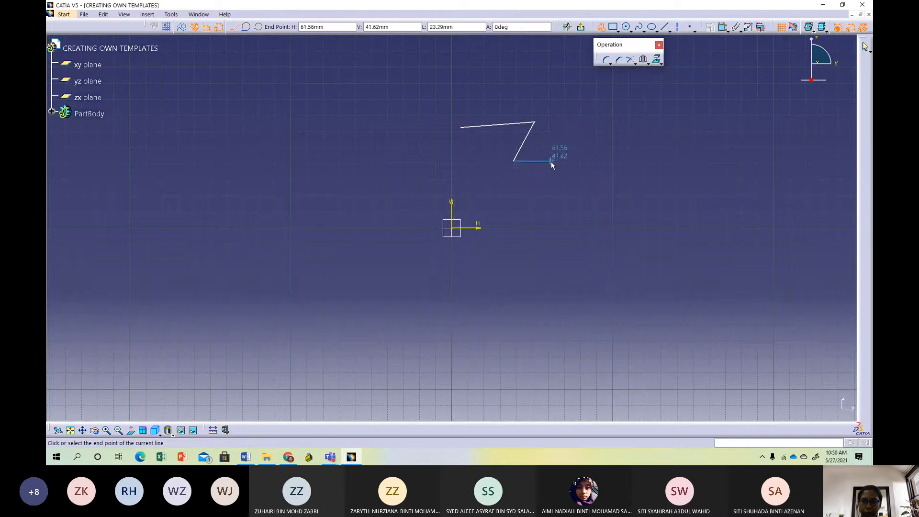
pyautogui.click(551, 161)
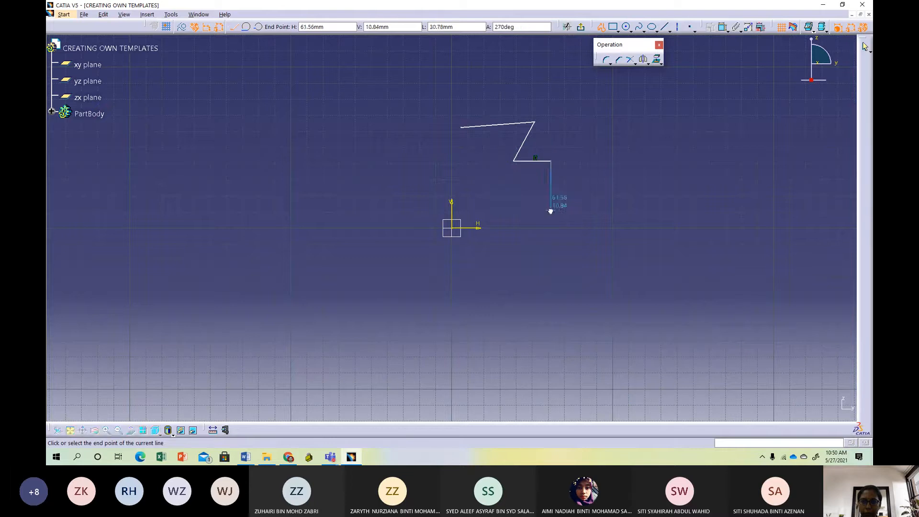
pyautogui.click(551, 211)
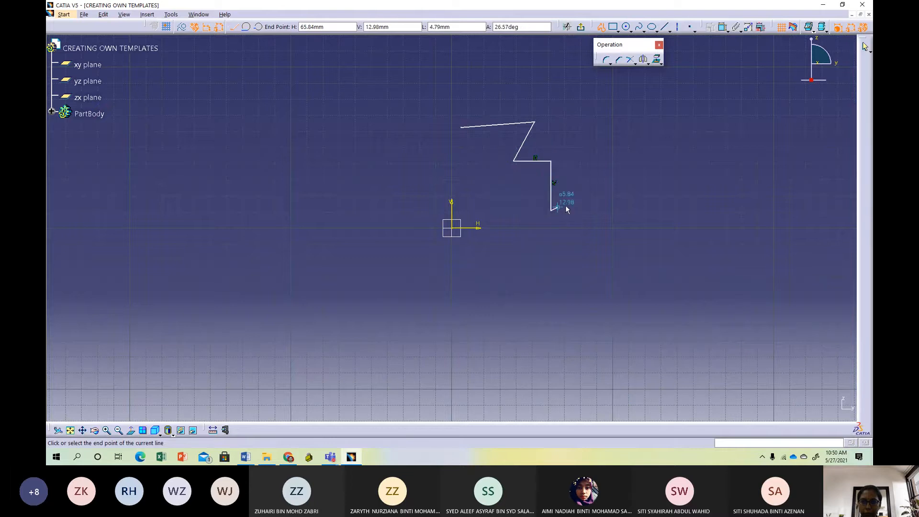
pyautogui.click(626, 210)
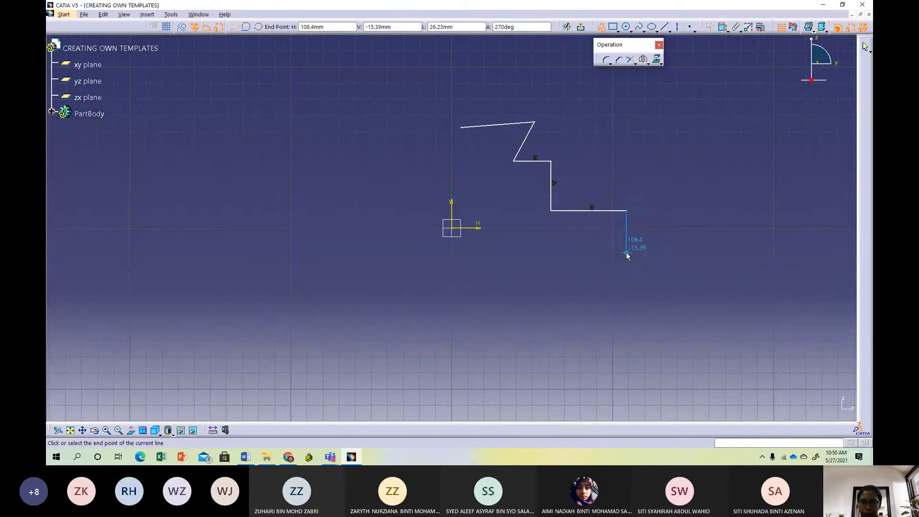
pyautogui.click(626, 254)
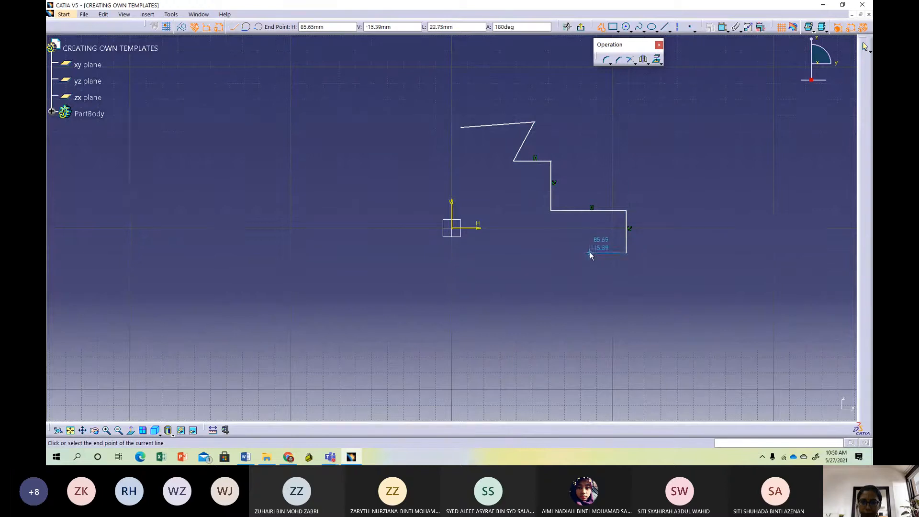
pyautogui.click(589, 253)
pyautogui.click(590, 286)
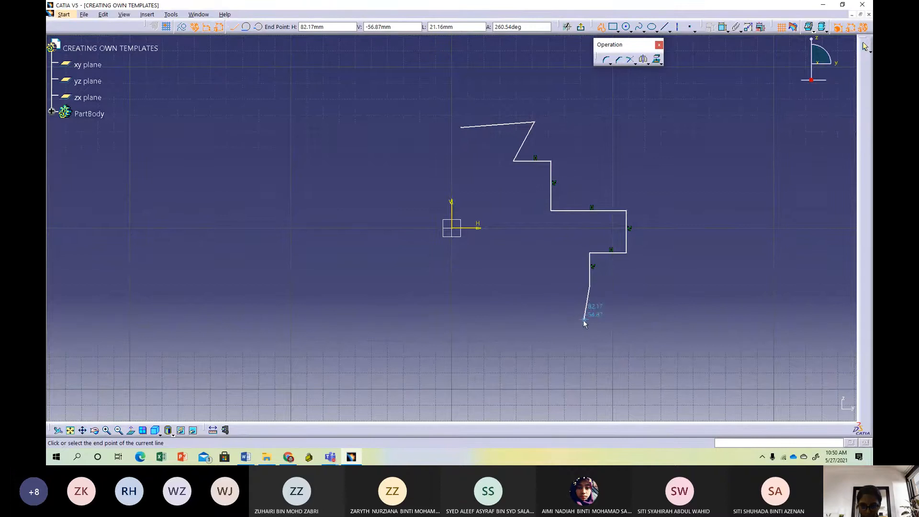
pyautogui.doubleClick(590, 287)
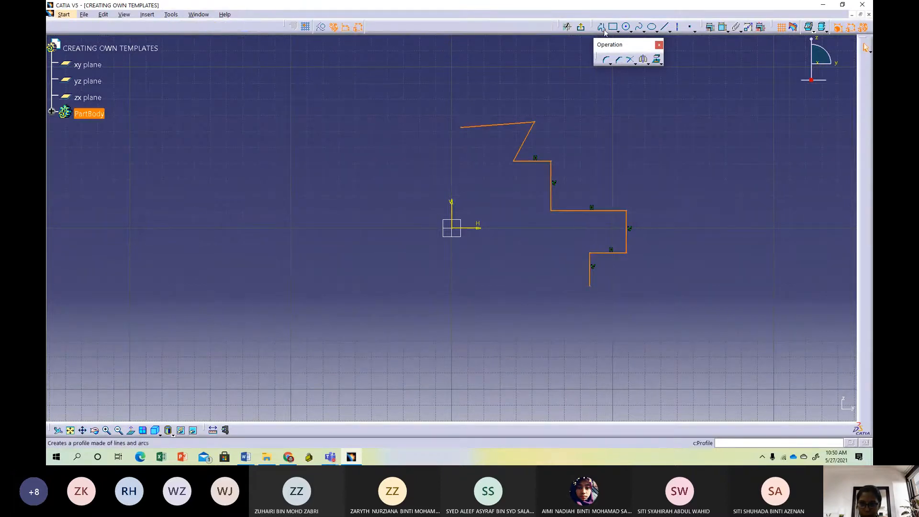
# Draw a bowl-shaped spline from the profile's lower end to about (6, -46) mm and close the outline with a vertical line.
pyautogui.click(631, 59)
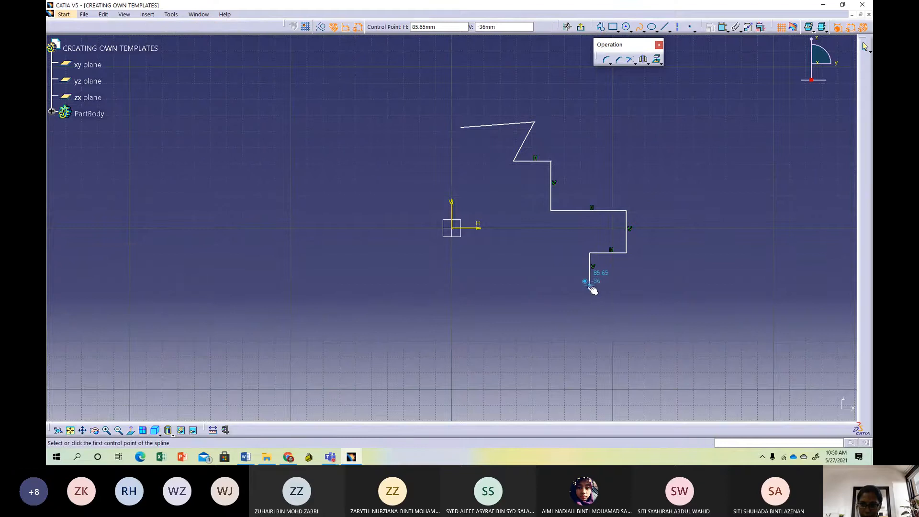
pyautogui.click(590, 286)
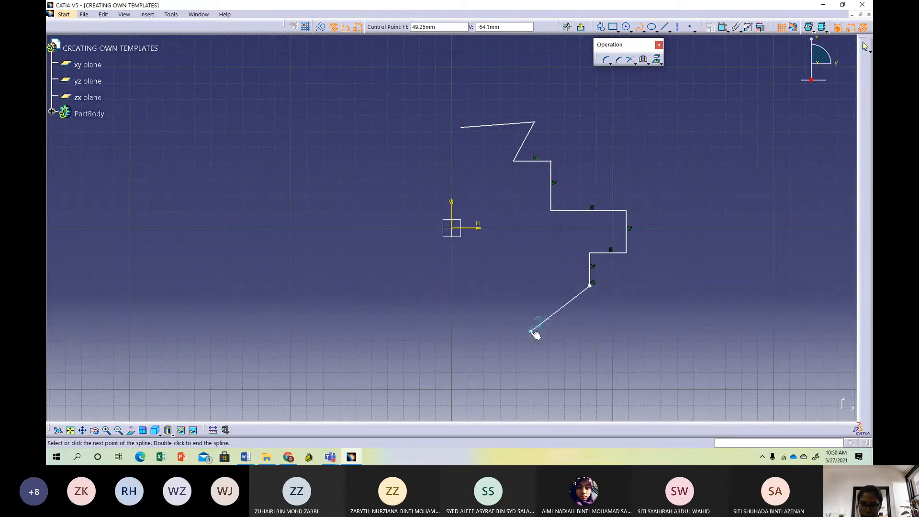
pyautogui.click(577, 311)
pyautogui.click(513, 340)
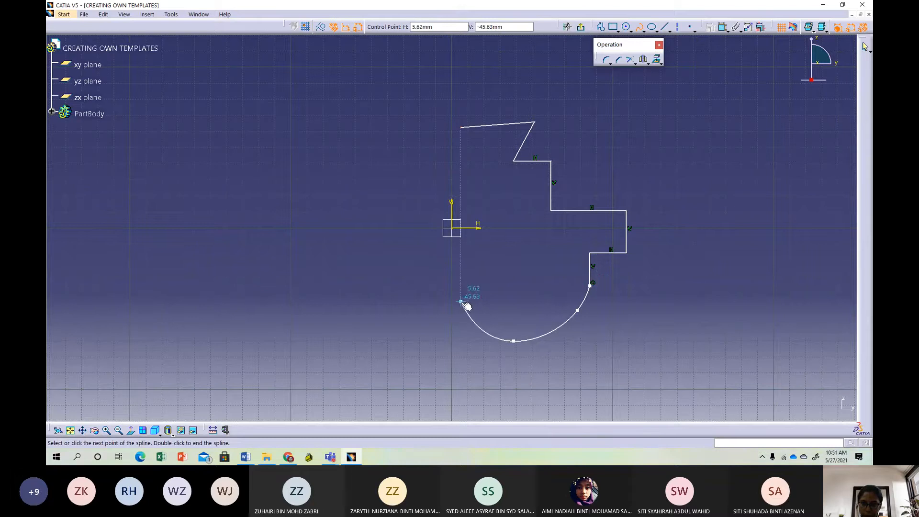
pyautogui.doubleClick(460, 302)
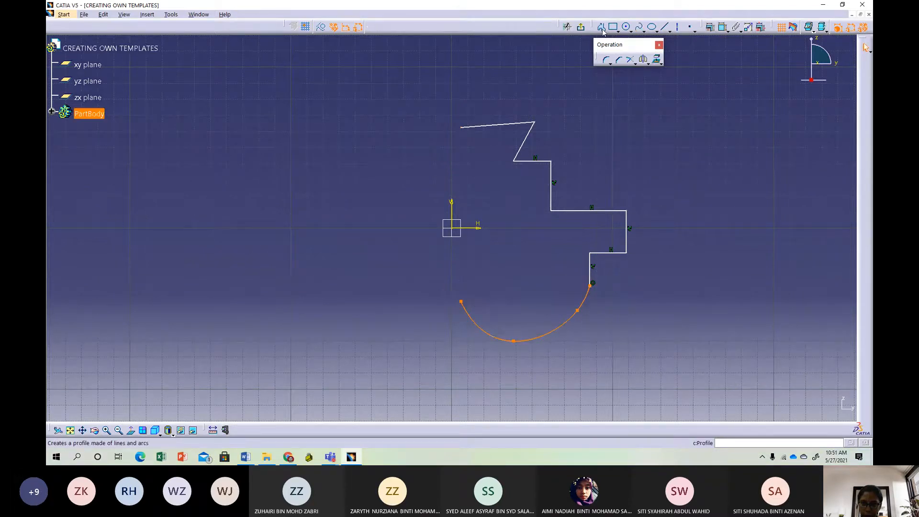
pyautogui.click(460, 302)
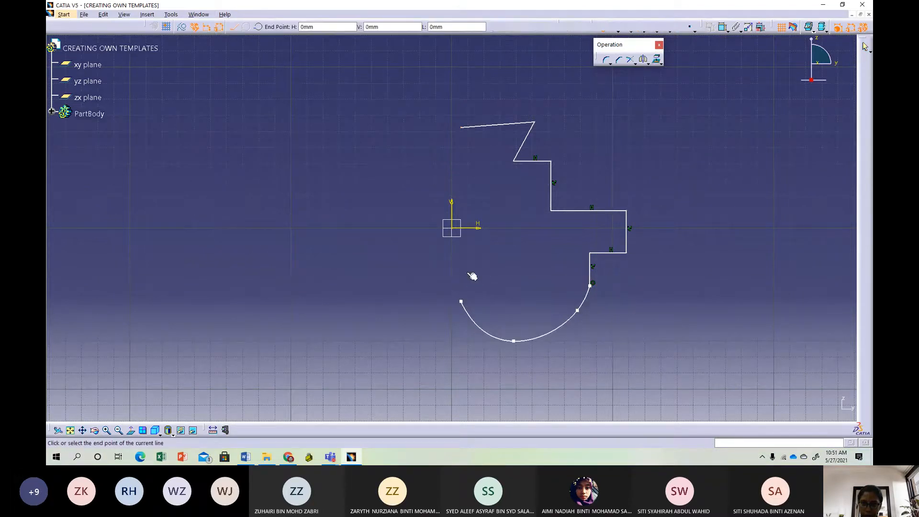
pyautogui.click(462, 128)
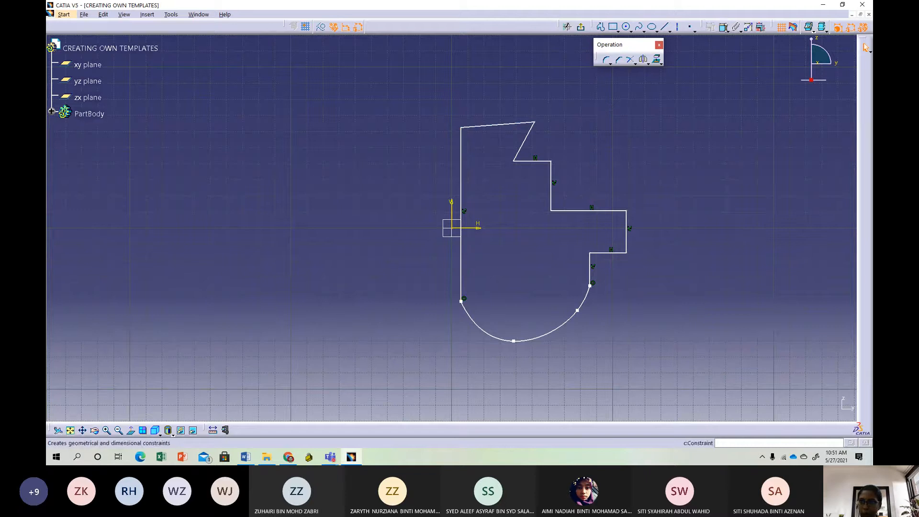
# Round the profile's uppermost sharp outer corner and the outer corner of the step just below it.
pyautogui.click(607, 60)
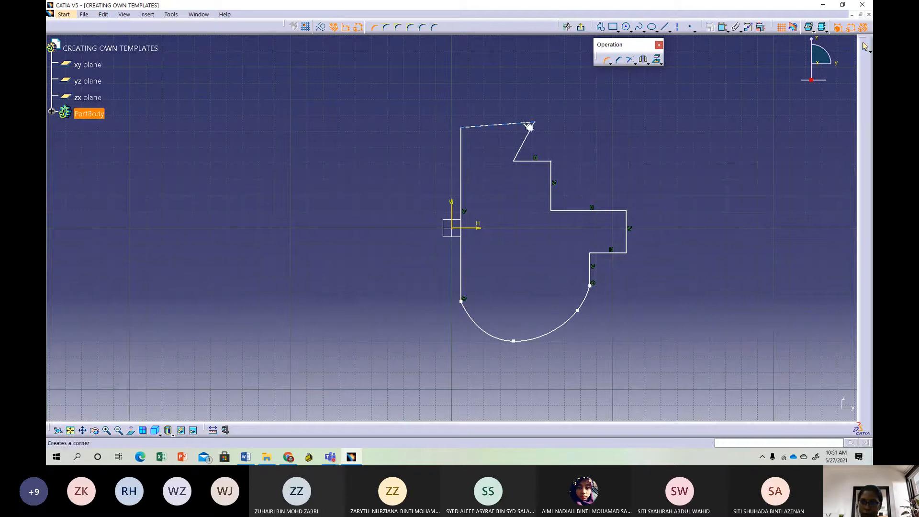
pyautogui.click(535, 130)
pyautogui.click(530, 129)
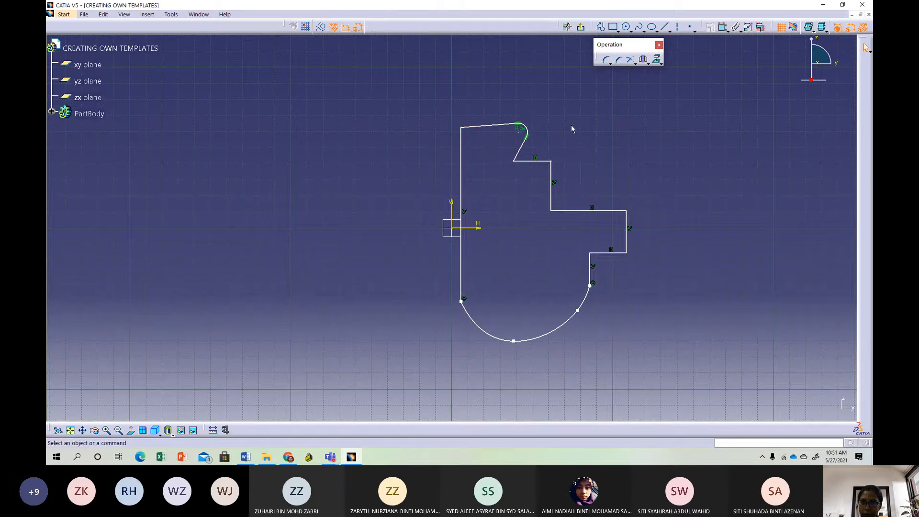
pyautogui.click(607, 60)
pyautogui.click(546, 162)
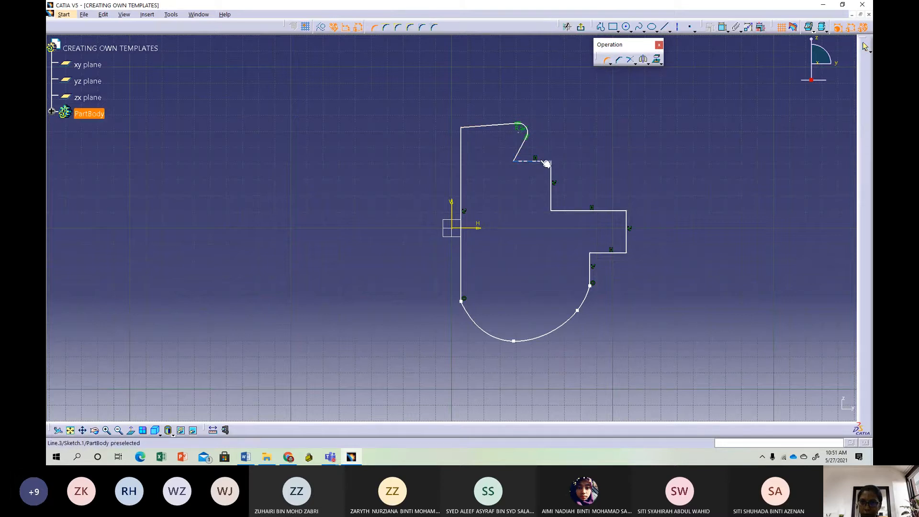
pyautogui.click(551, 173)
pyautogui.click(551, 174)
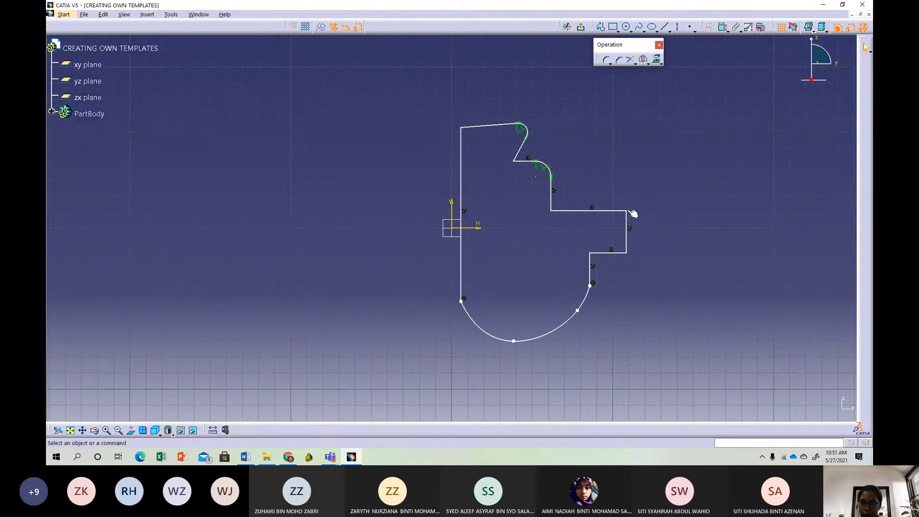
# Round the upper and lower outer corners of the profile's widest step.
pyautogui.click(624, 210)
pyautogui.click(607, 60)
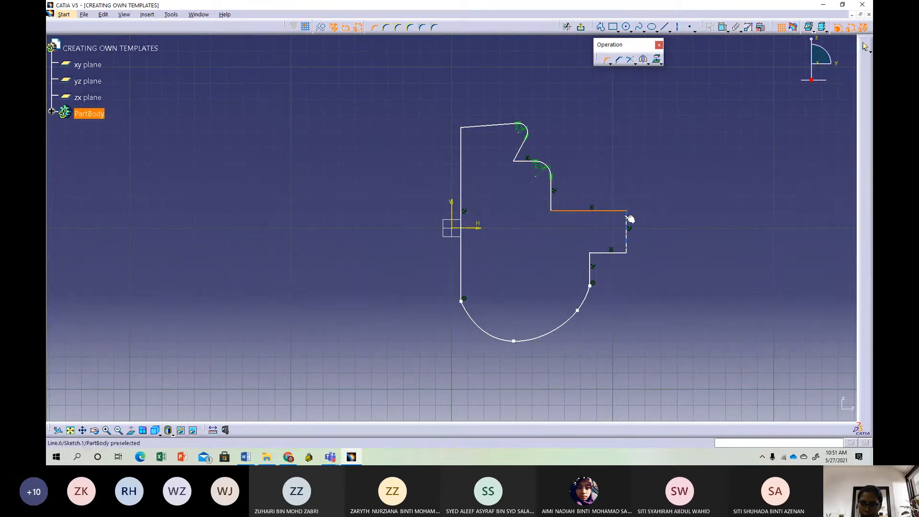
pyautogui.click(627, 219)
pyautogui.click(622, 220)
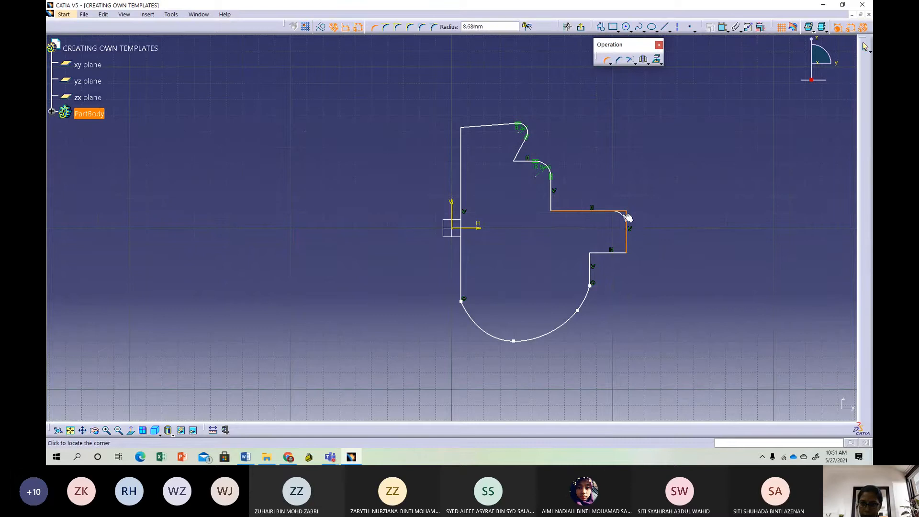
pyautogui.click(628, 247)
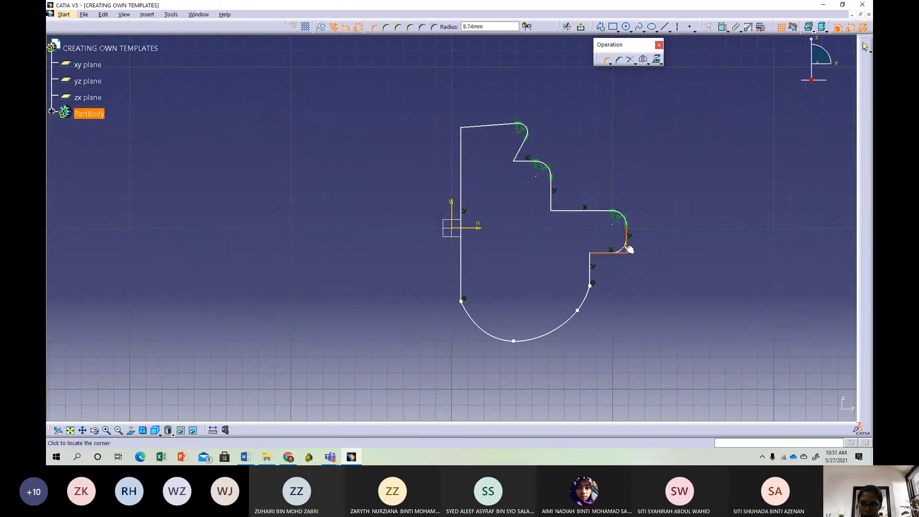
pyautogui.click(620, 246)
pyautogui.press('Escape')
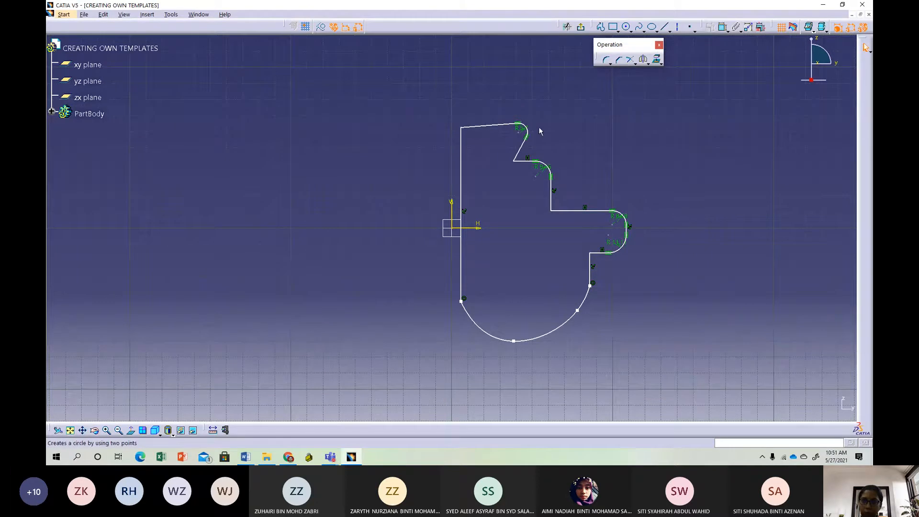
pyautogui.click(607, 60)
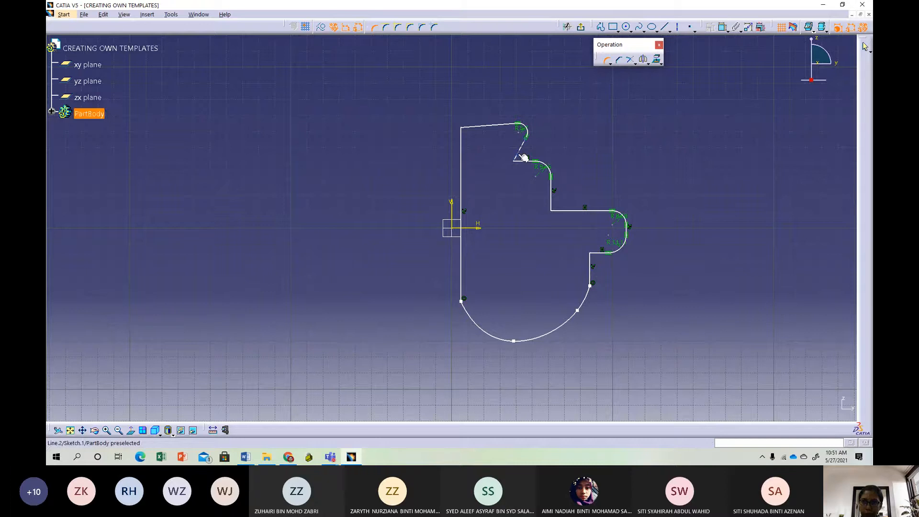
# Exit the sketch and revolve the closed profile 360° around the sketch's vertical axis as a Shaft.
pyautogui.click(581, 26)
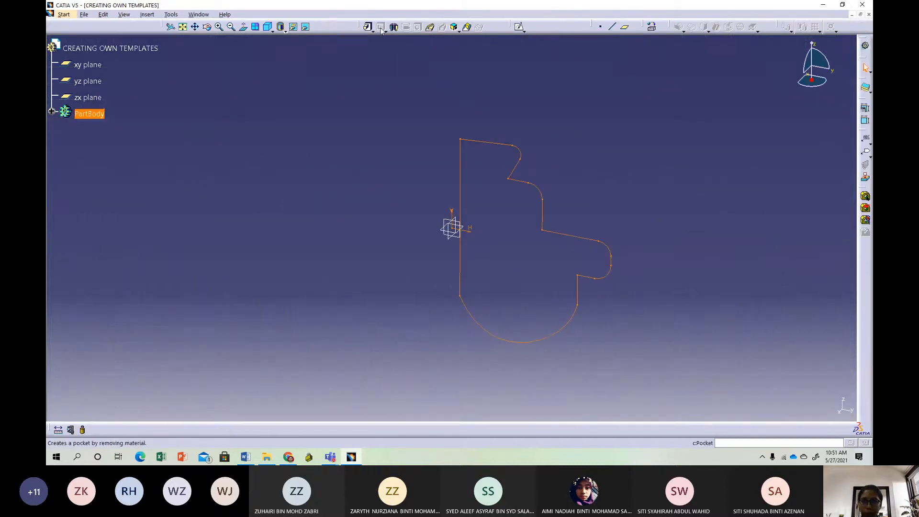
pyautogui.click(395, 28)
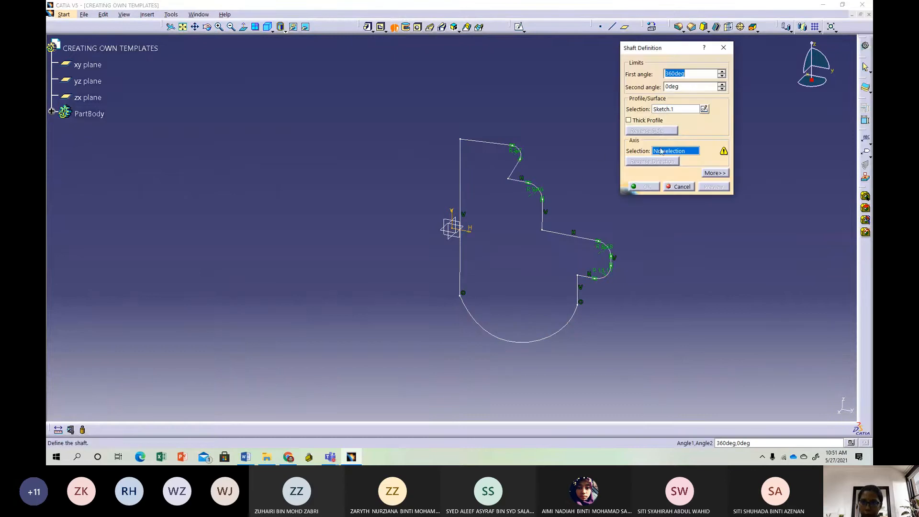
pyautogui.click(458, 215)
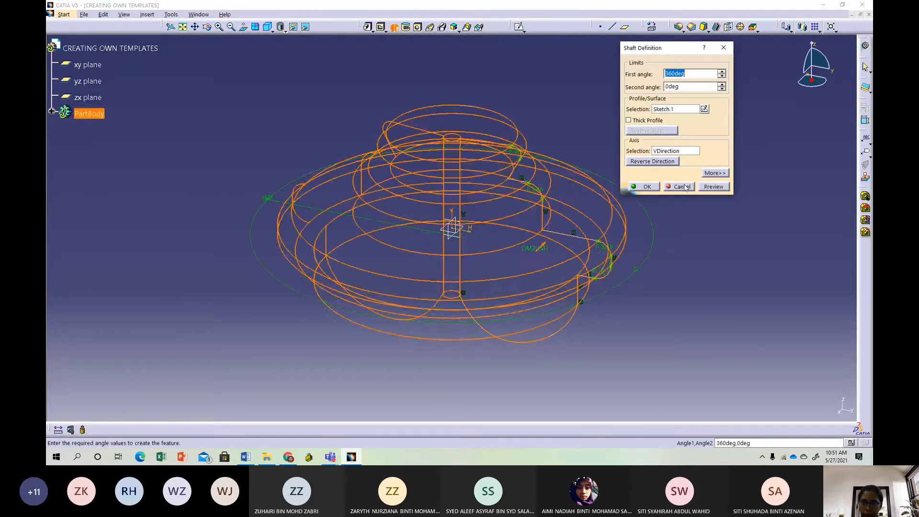
pyautogui.click(712, 189)
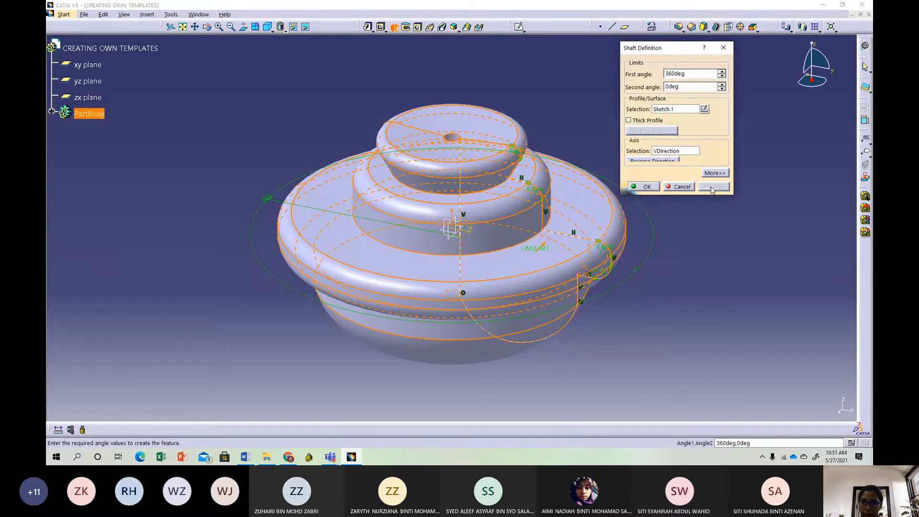
pyautogui.click(642, 188)
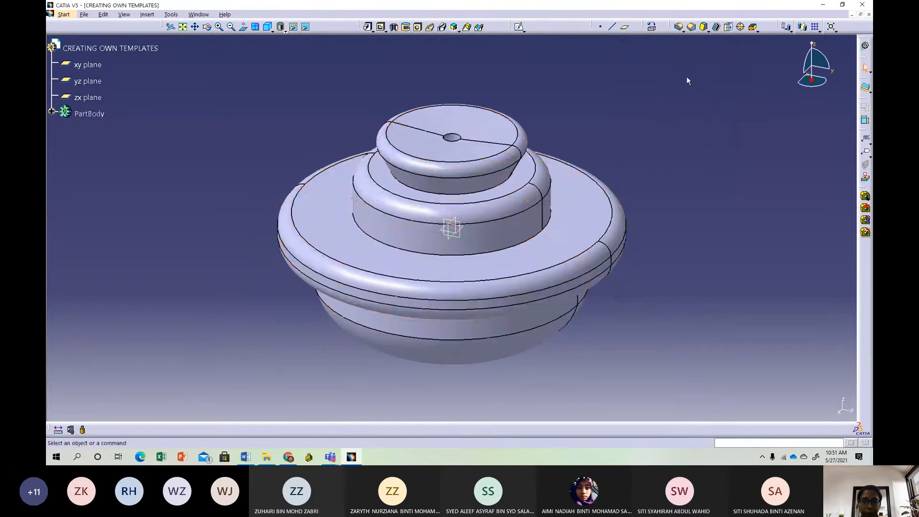
# Start a new drawing of the part in the Drafting workbench and move the drawing creation dialog clear of the model.
pyautogui.click(65, 16)
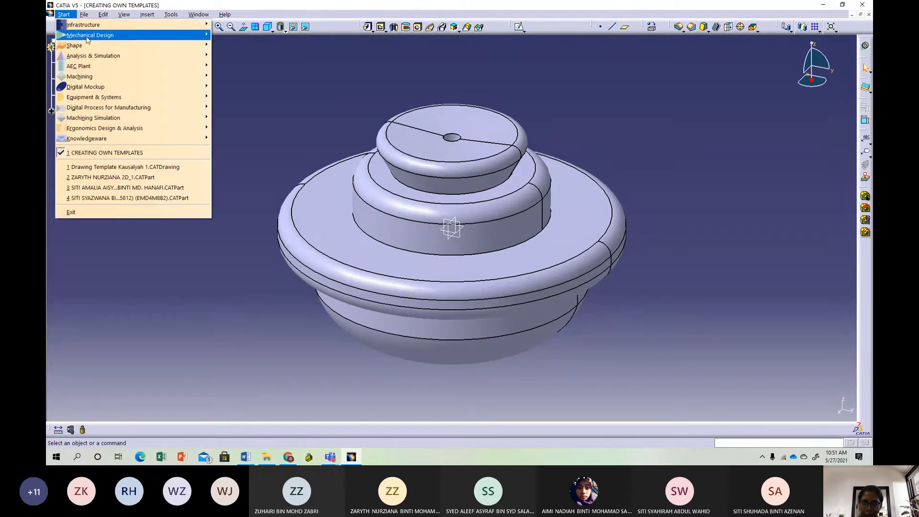
pyautogui.moveTo(87, 40)
pyautogui.click(246, 117)
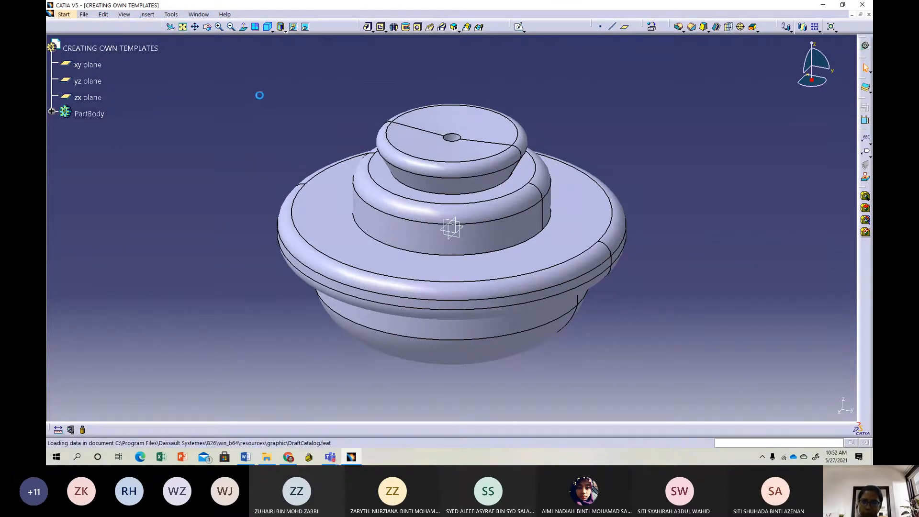
pyautogui.moveTo(664, 222)
pyautogui.mouseDown()
pyautogui.moveTo(652, 209)
pyautogui.moveTo(628, 83)
pyautogui.mouseUp()
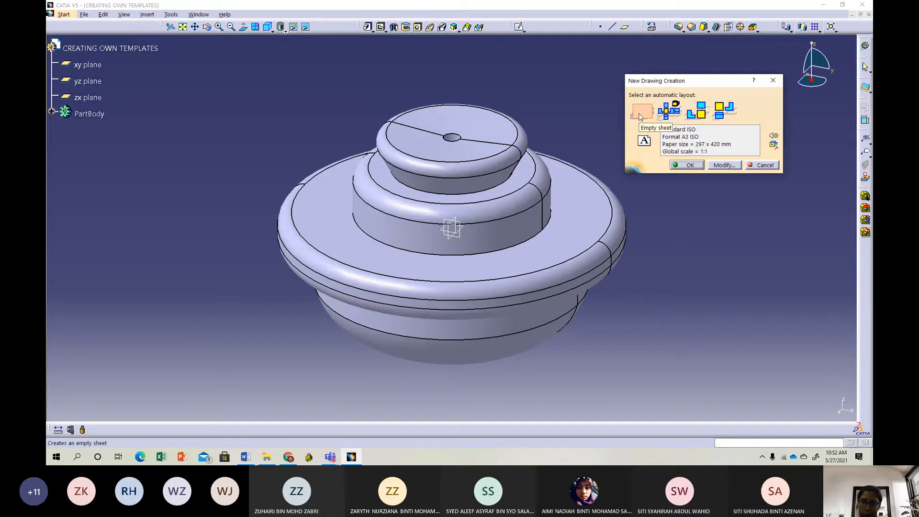
# Switch to the Microsoft Teams meeting, turn off the webcam, and minimize the meeting window to return to CATIA.
pyautogui.click(330, 457)
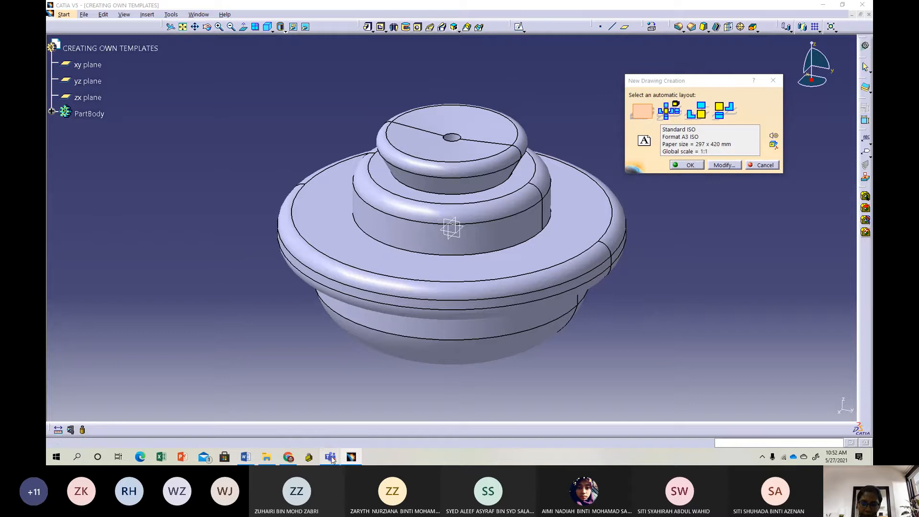
pyautogui.click(353, 426)
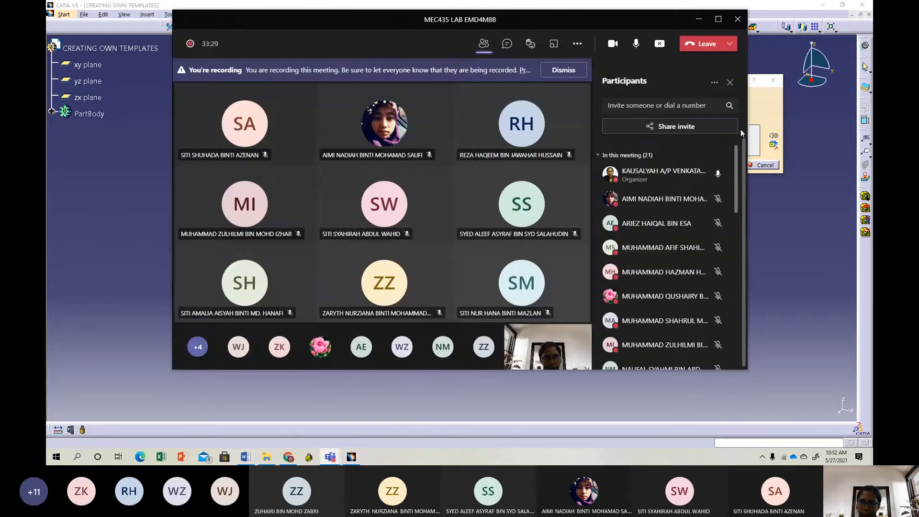
pyautogui.click(612, 44)
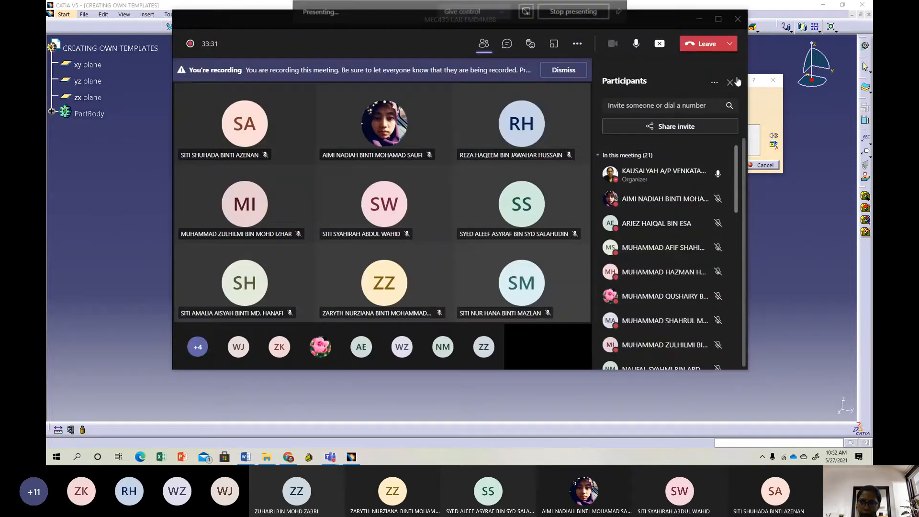
pyautogui.click(697, 19)
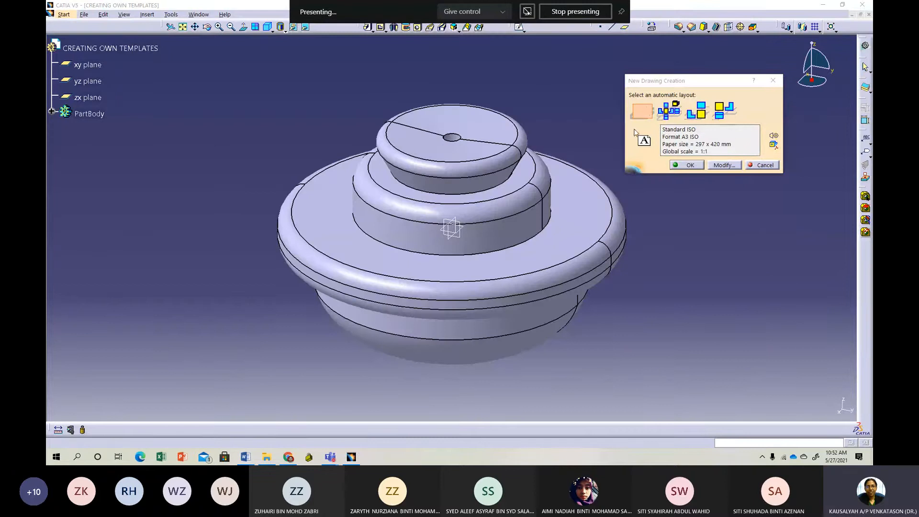
# Choose the empty-sheet layout, review the sheet style settings without changing them, and create the A3 ISO drawing at 1:1 scale.
pyautogui.click(644, 114)
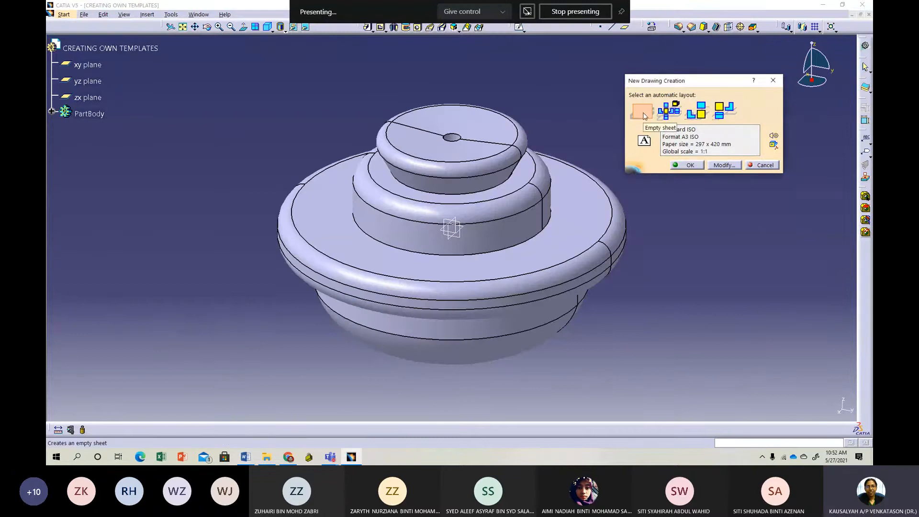
pyautogui.click(644, 114)
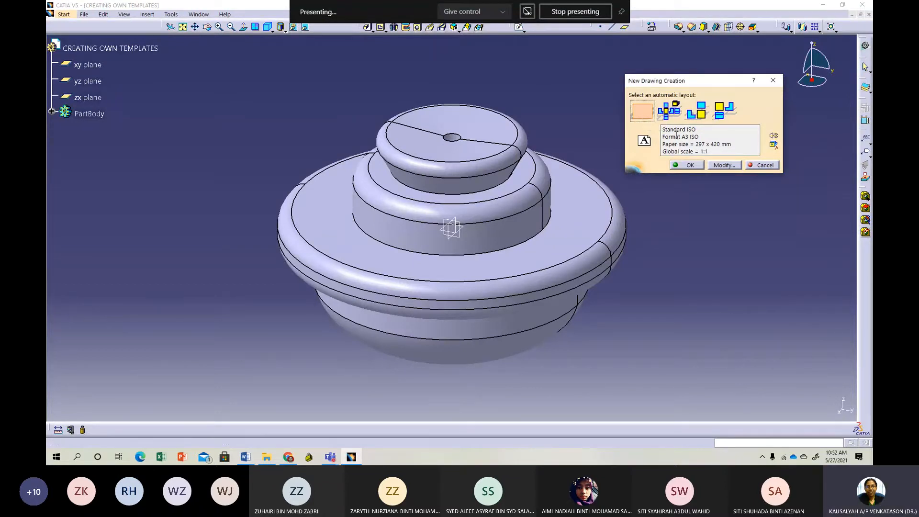
pyautogui.click(724, 165)
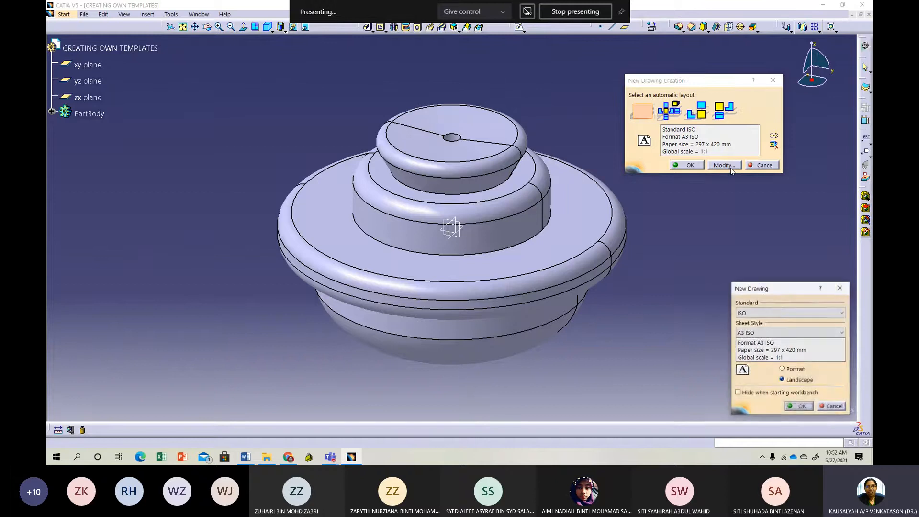
pyautogui.moveTo(780, 292); pyautogui.dragTo(717, 202)
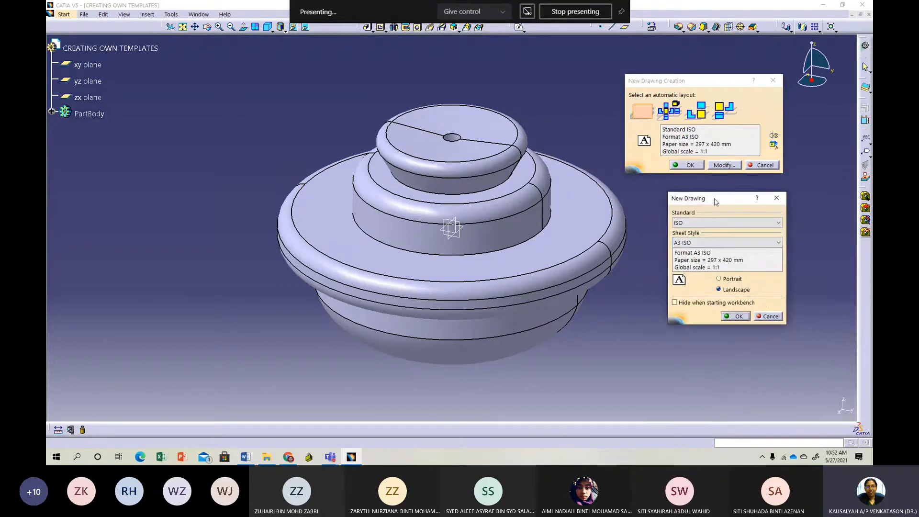
pyautogui.click(702, 244)
pyautogui.click(703, 244)
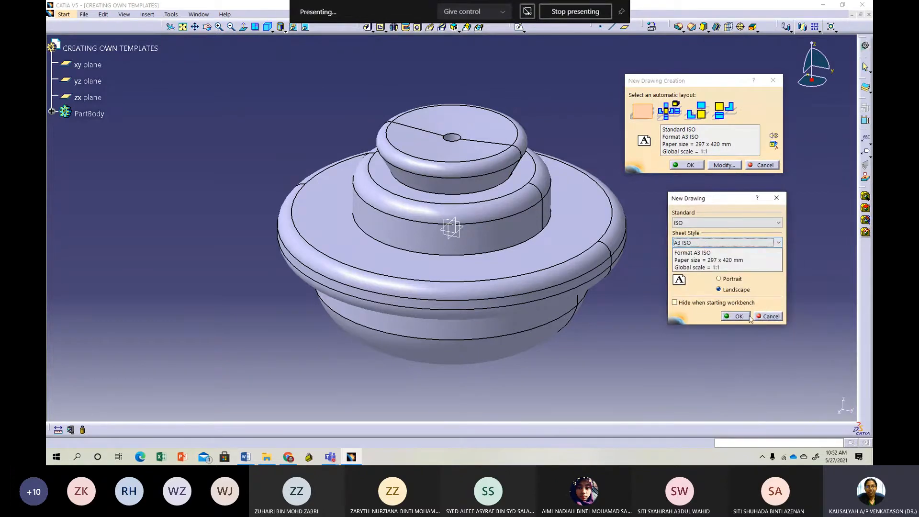
pyautogui.click(768, 316)
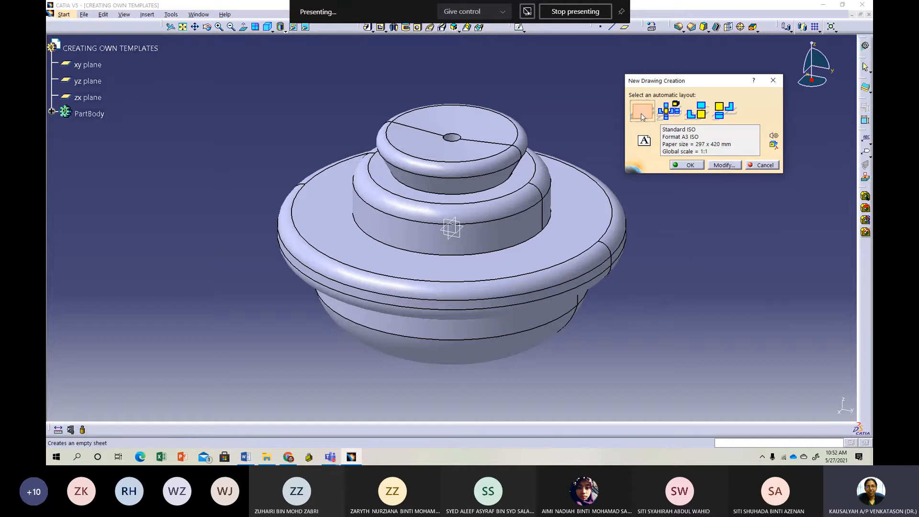
pyautogui.click(690, 165)
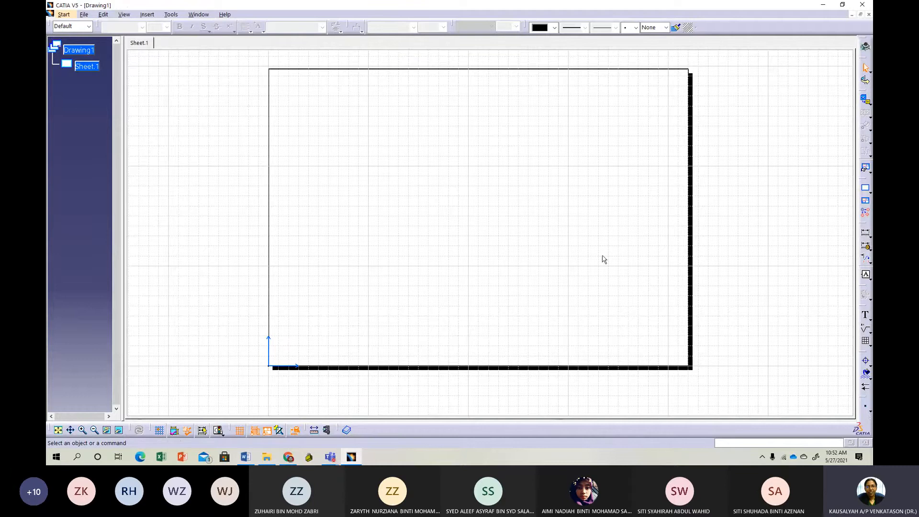
# Switch the sheet to its background and dock the Drawing toolbar alongside the geometry creation tools.
pyautogui.click(103, 15)
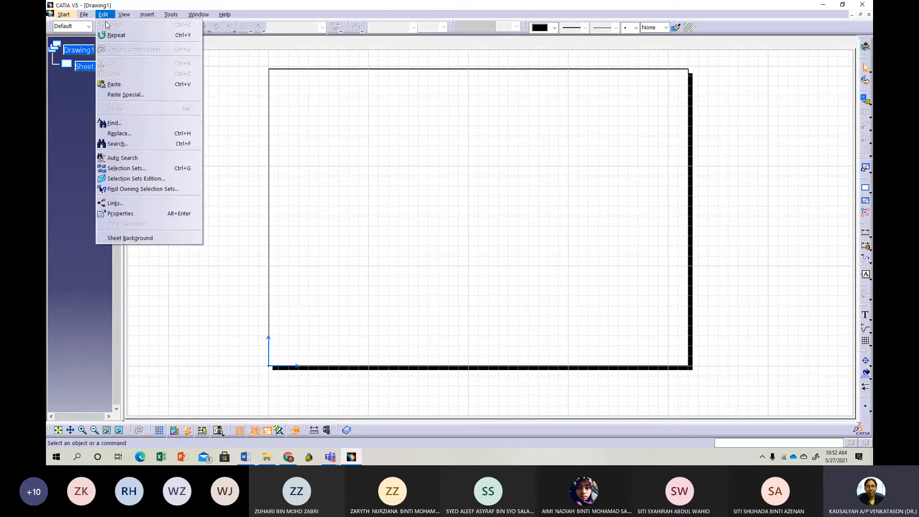
pyautogui.click(139, 237)
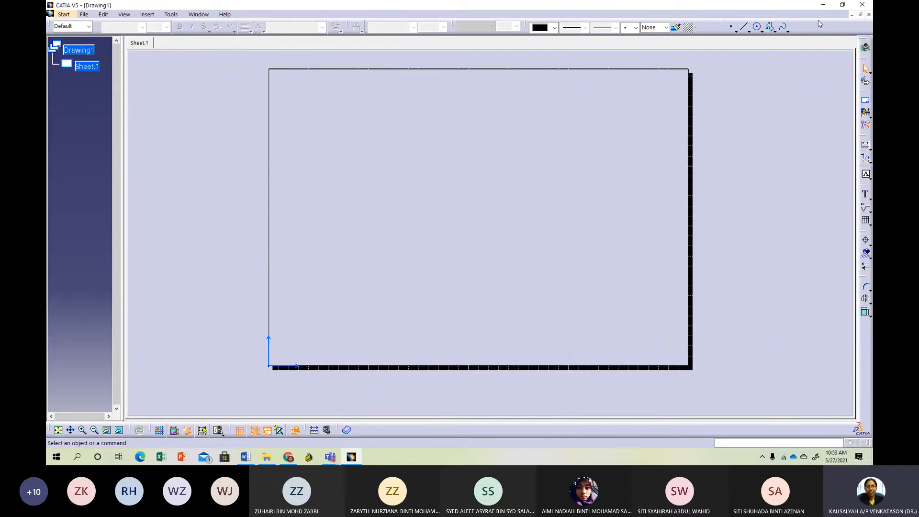
pyautogui.moveTo(821, 27); pyautogui.dragTo(811, 54)
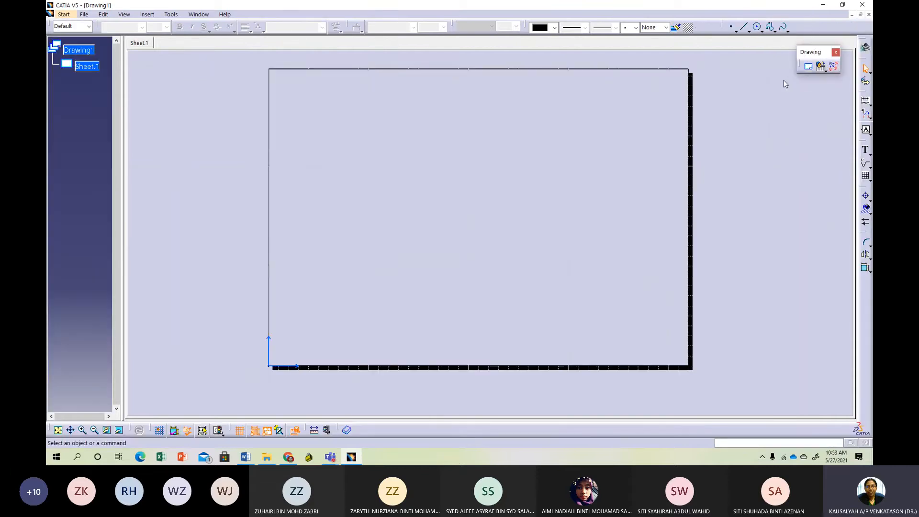
pyautogui.moveTo(817, 22); pyautogui.dragTo(814, 27)
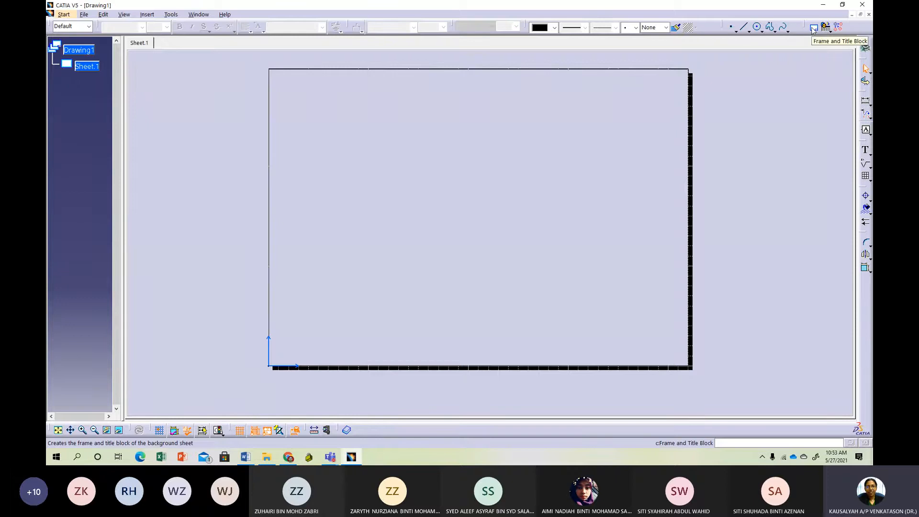
# Preview the Drawing Titleblock Sample 1 style in the frame and title block manager and enlarge the dialog for a bigger preview.
pyautogui.click(813, 28)
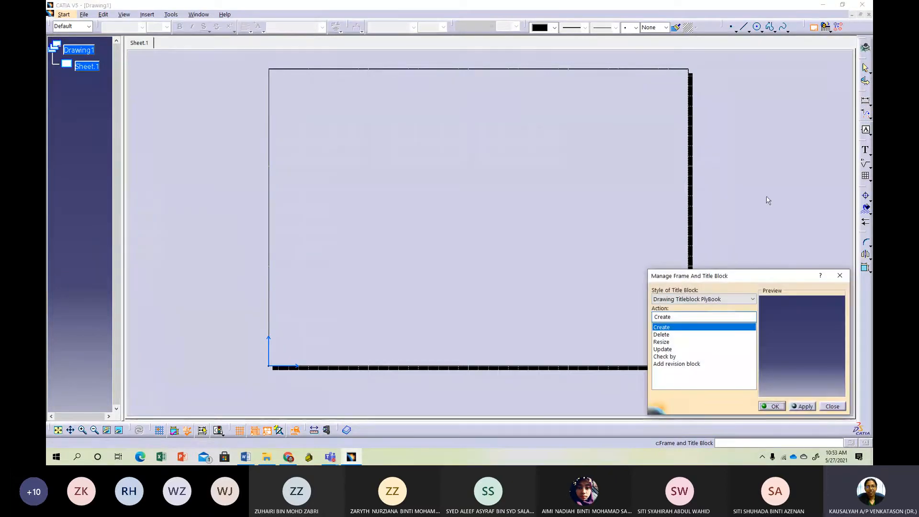
pyautogui.click(832, 406)
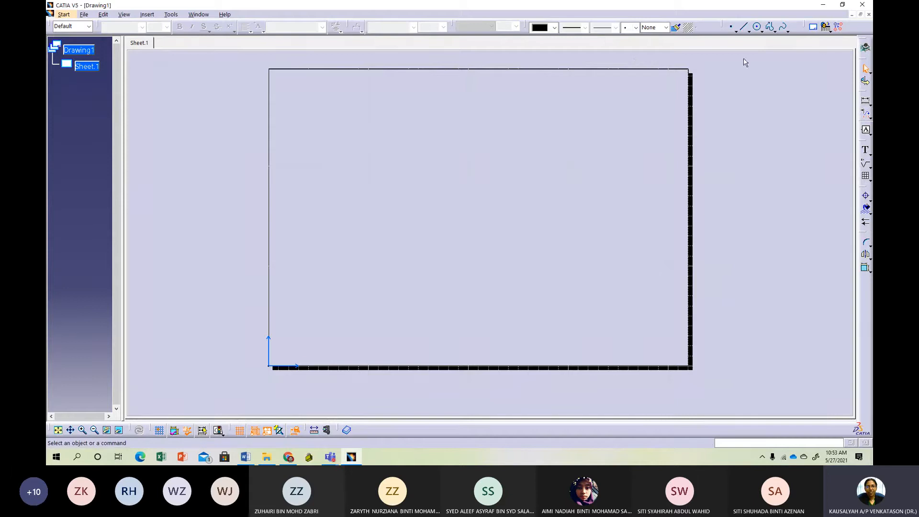
pyautogui.click(813, 27)
pyautogui.moveTo(749, 276); pyautogui.dragTo(562, 99)
pyautogui.click(509, 121)
pyautogui.click(518, 138)
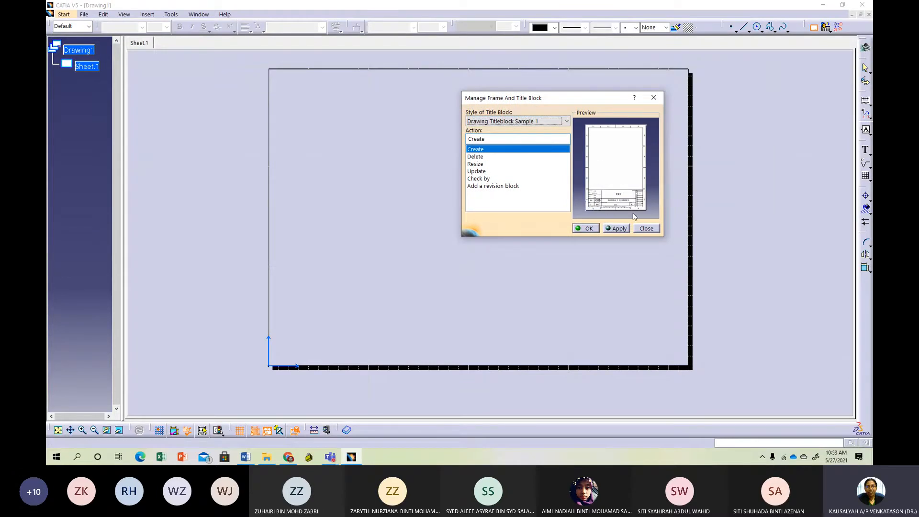
pyautogui.moveTo(664, 237); pyautogui.dragTo(750, 301)
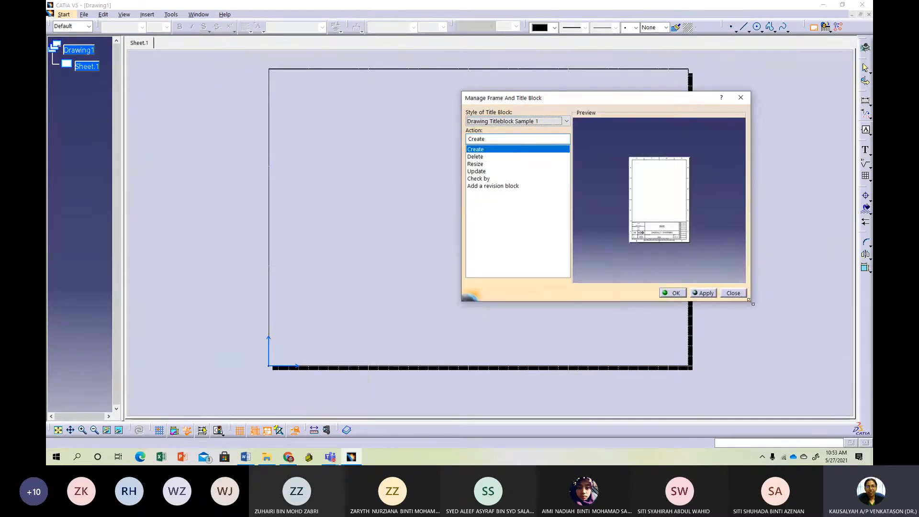
# Compare the previews of title block styles Sample 1, Sample 2 and Sample Enovia 1, and close the manager without creating a frame.
pyautogui.click(518, 122)
pyautogui.click(517, 145)
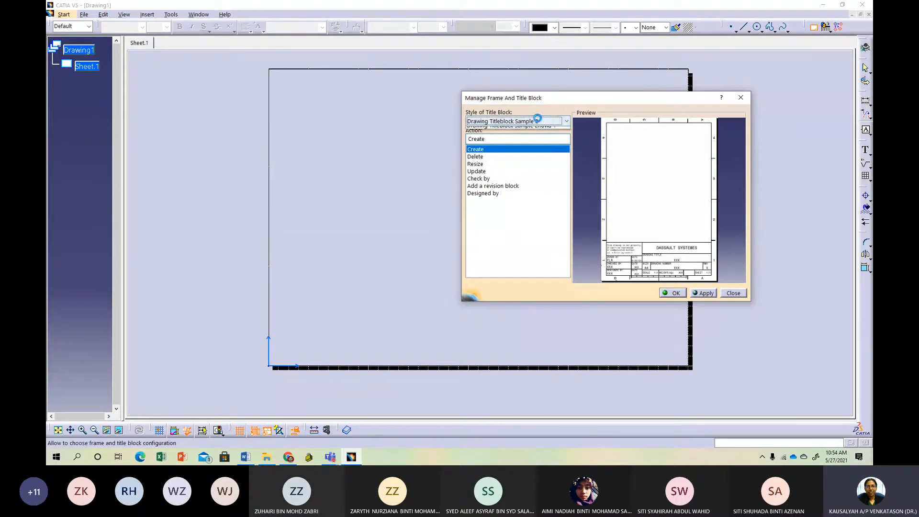
pyautogui.click(531, 121)
pyautogui.click(507, 129)
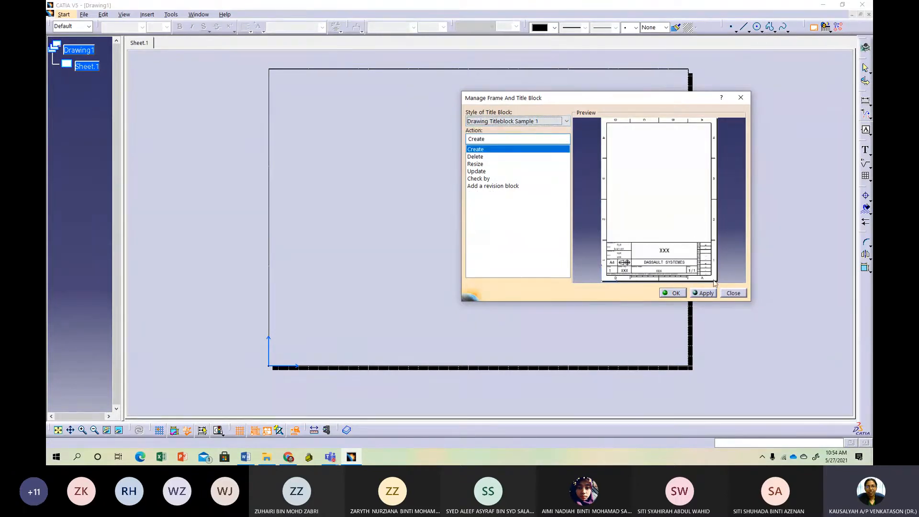
pyautogui.click(549, 121)
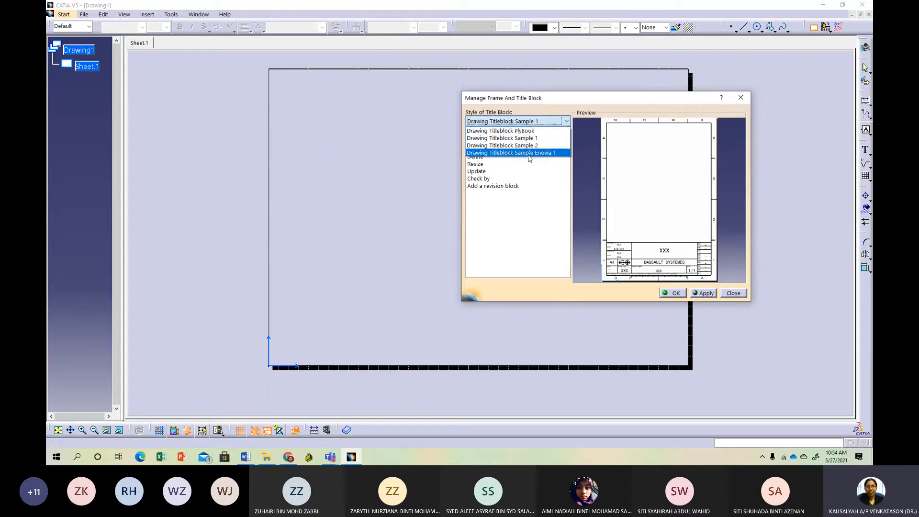
pyautogui.click(530, 153)
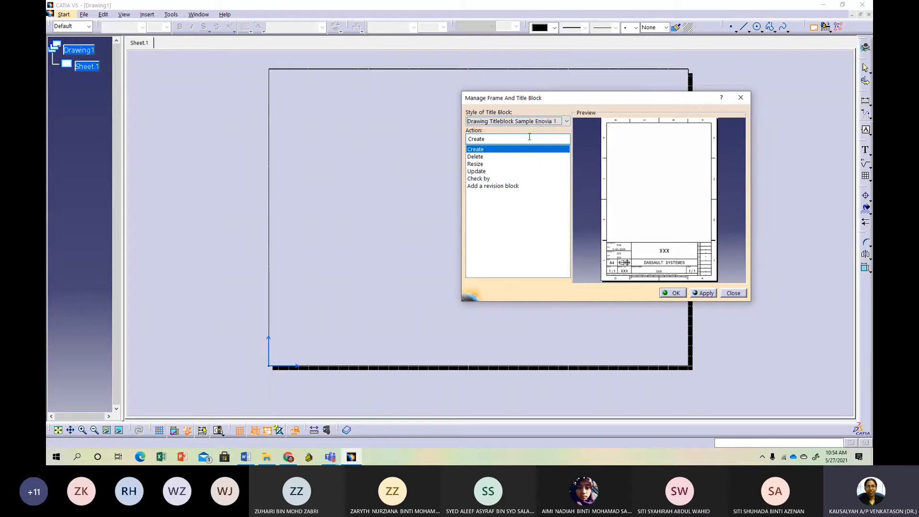
pyautogui.click(531, 121)
pyautogui.click(529, 137)
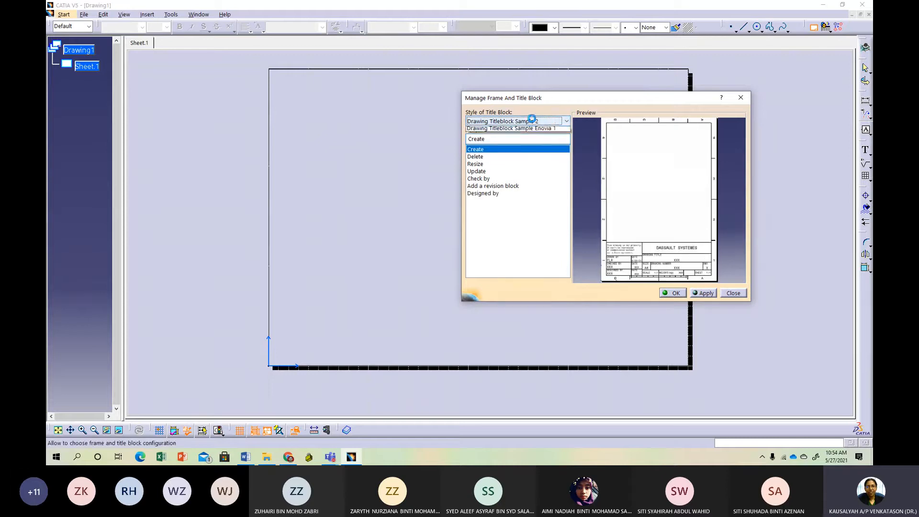
pyautogui.click(534, 155)
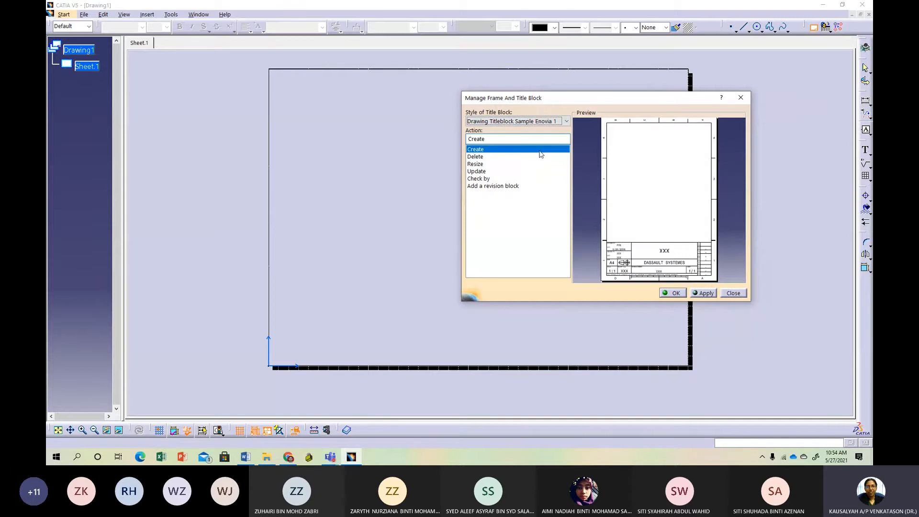
pyautogui.click(549, 122)
pyautogui.click(546, 138)
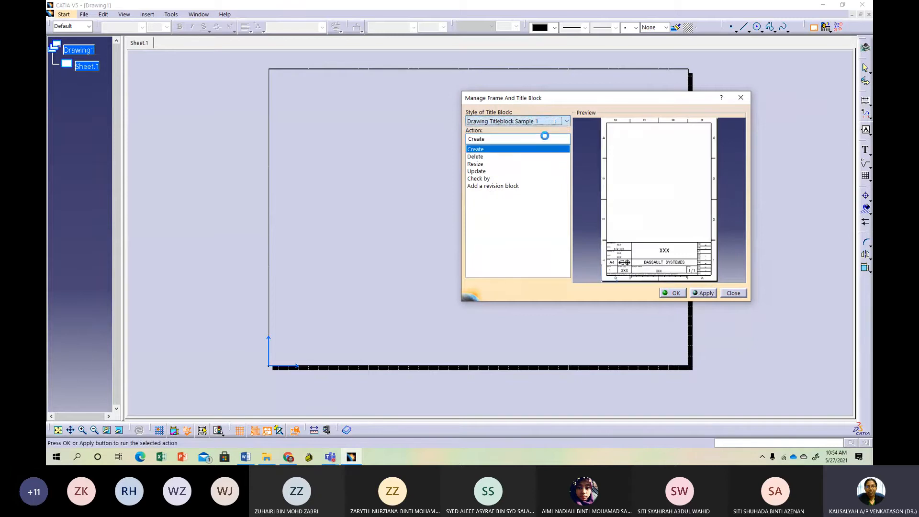
pyautogui.click(539, 122)
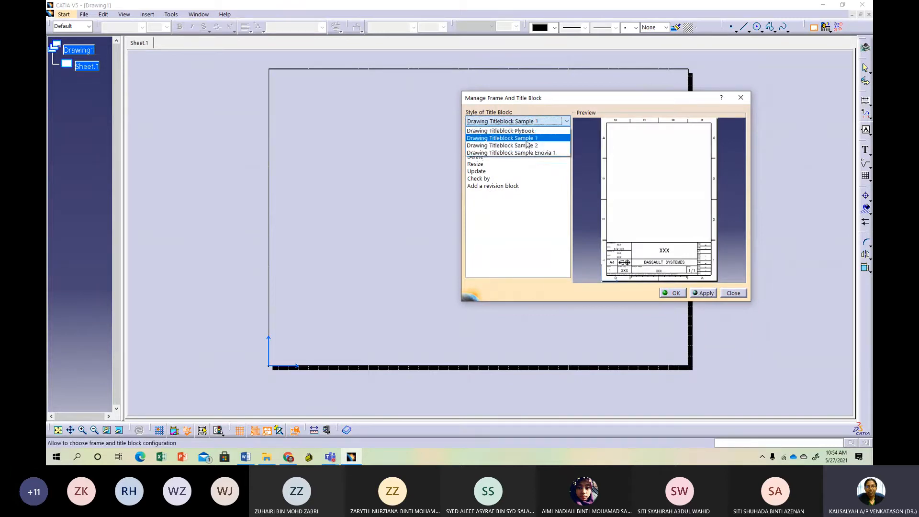
pyautogui.click(742, 101)
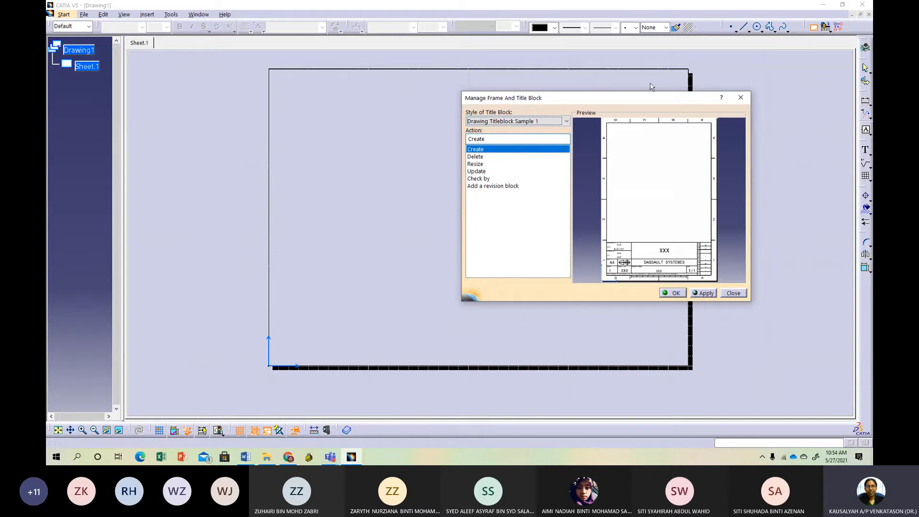
pyautogui.click(741, 292)
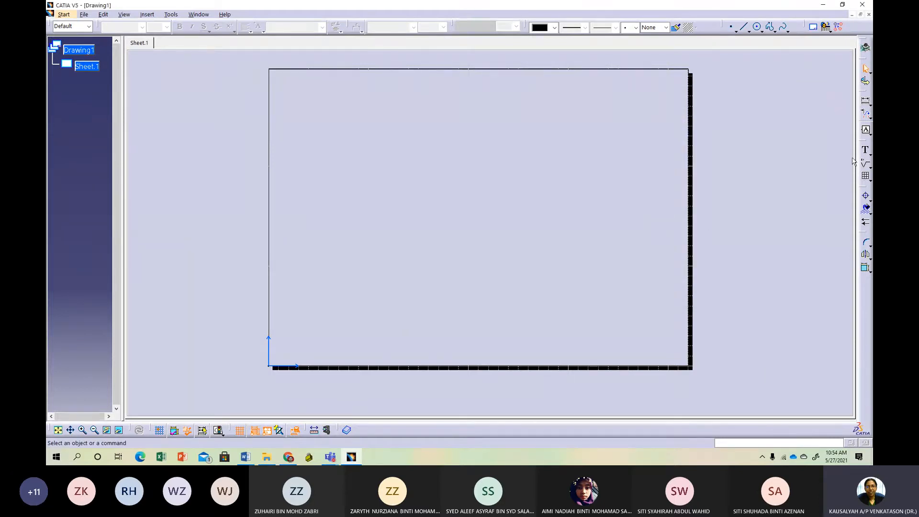
pyautogui.click(812, 27)
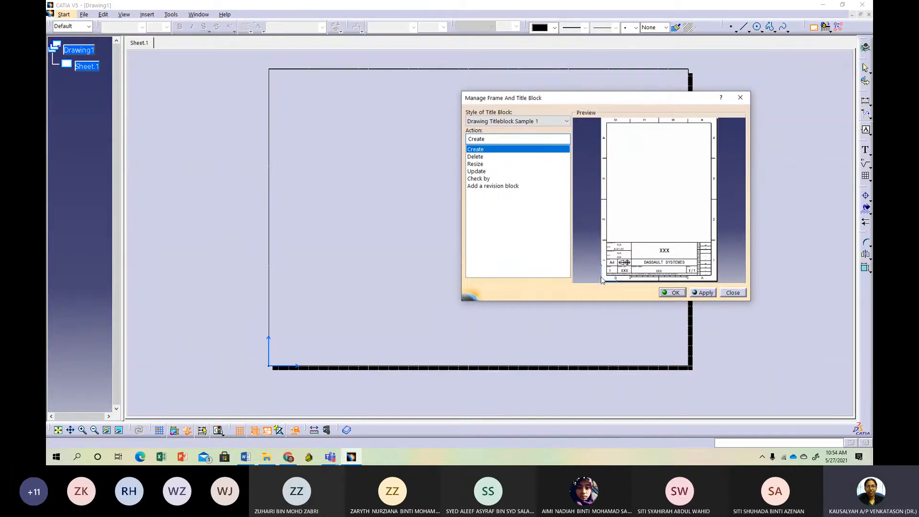
pyautogui.click(741, 98)
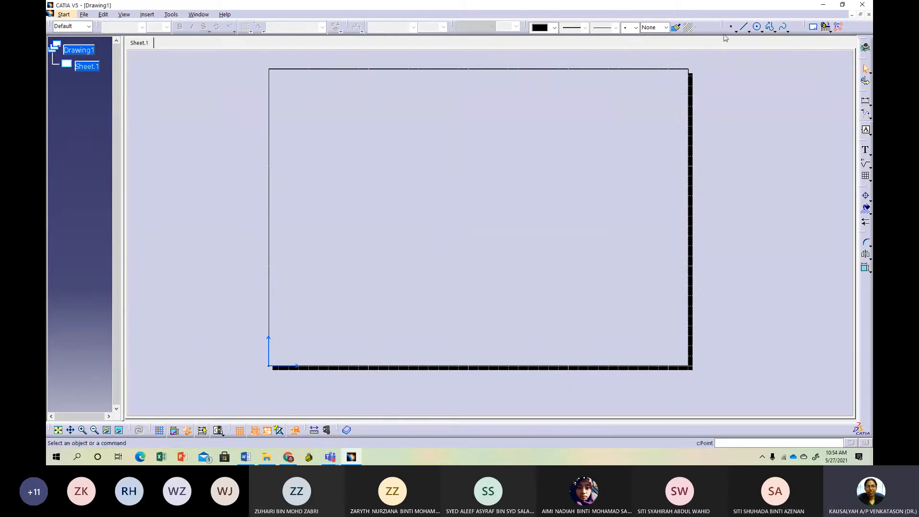
# Undock the toolbar with the point, line and circle tools and dock it again beside the Drawing tools.
pyautogui.moveTo(725, 27); pyautogui.dragTo(753, 78)
pyautogui.moveTo(730, 20); pyautogui.dragTo(737, 27)
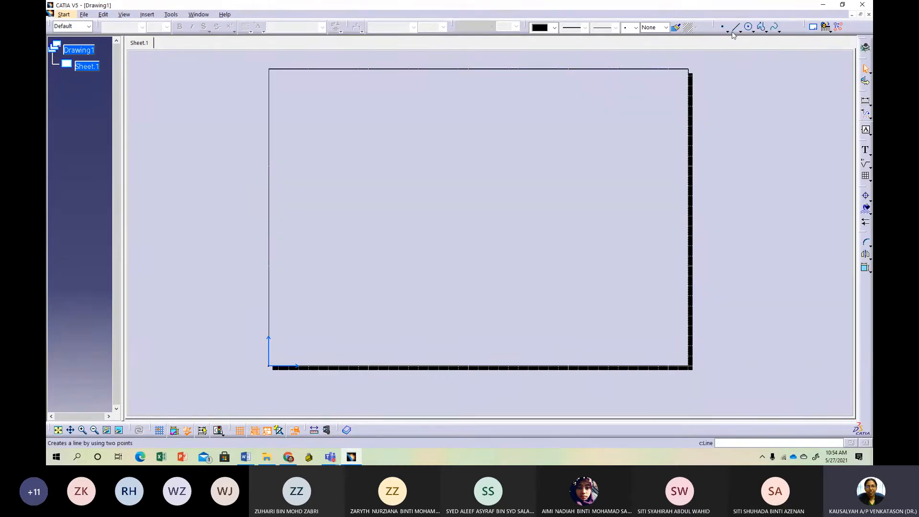
pyautogui.click(754, 31)
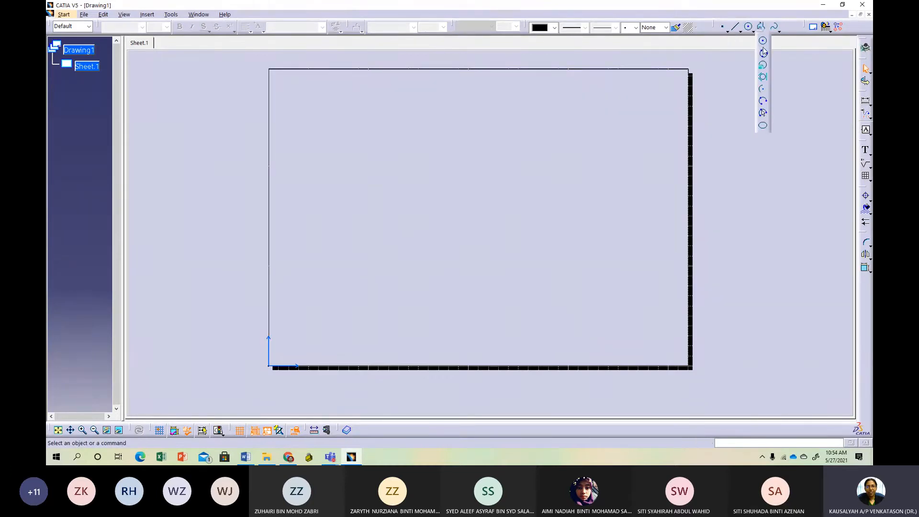
pyautogui.click(738, 32)
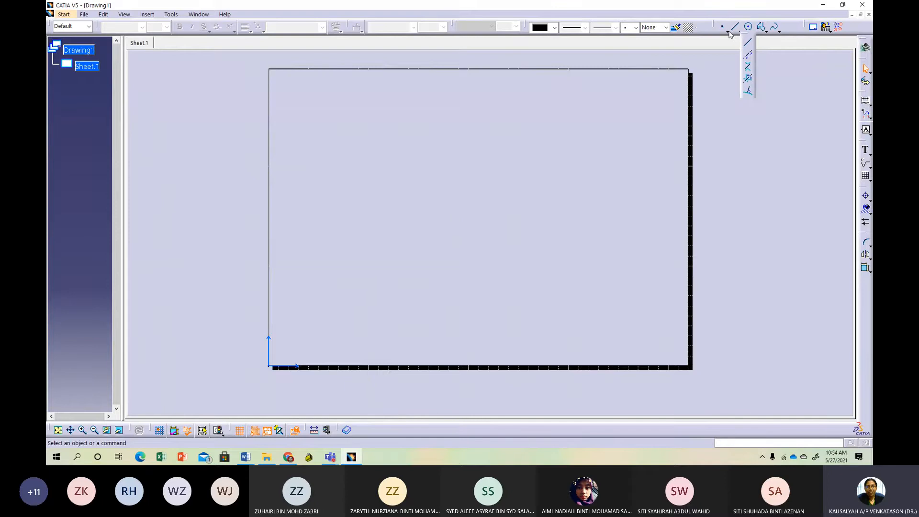
pyautogui.click(780, 30)
# Start the Rectangle tool and move the Tools toolbar to the end of its docked row.
pyautogui.click(767, 32)
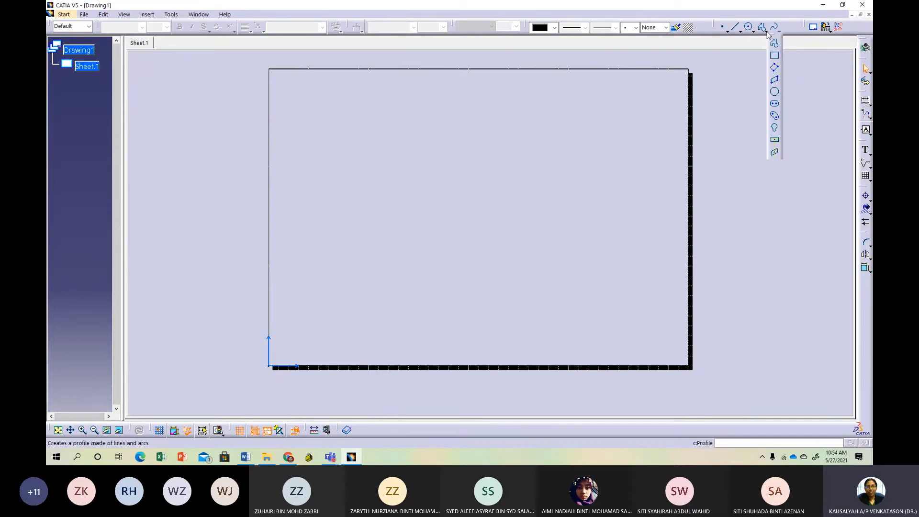
pyautogui.click(774, 58)
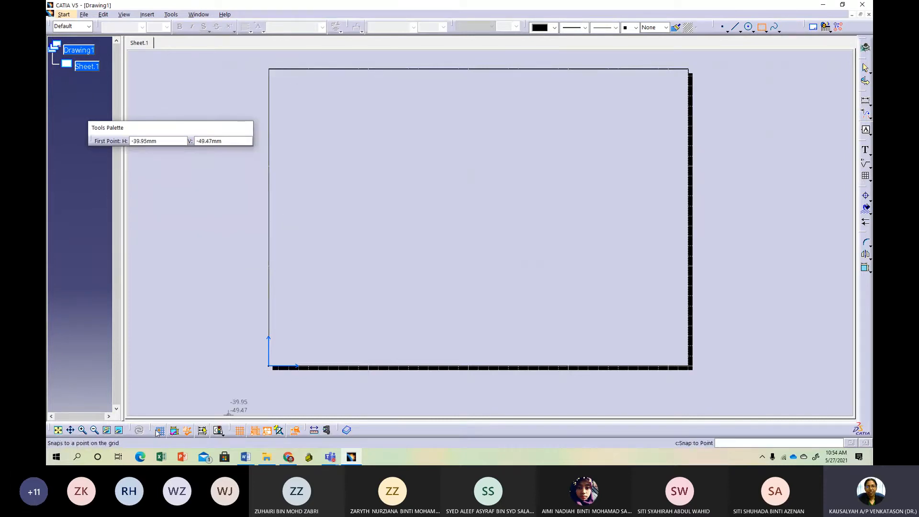
pyautogui.moveTo(153, 429); pyautogui.dragTo(161, 355)
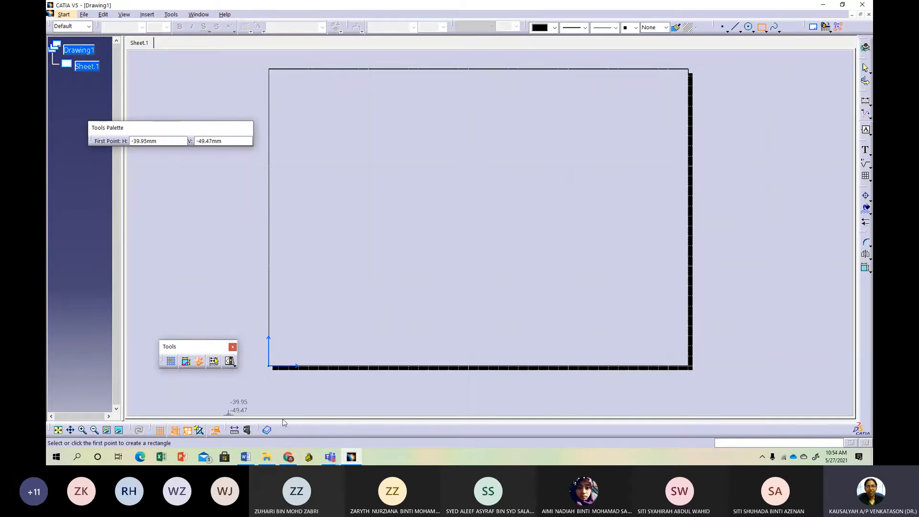
pyautogui.moveTo(283, 422); pyautogui.dragTo(284, 426)
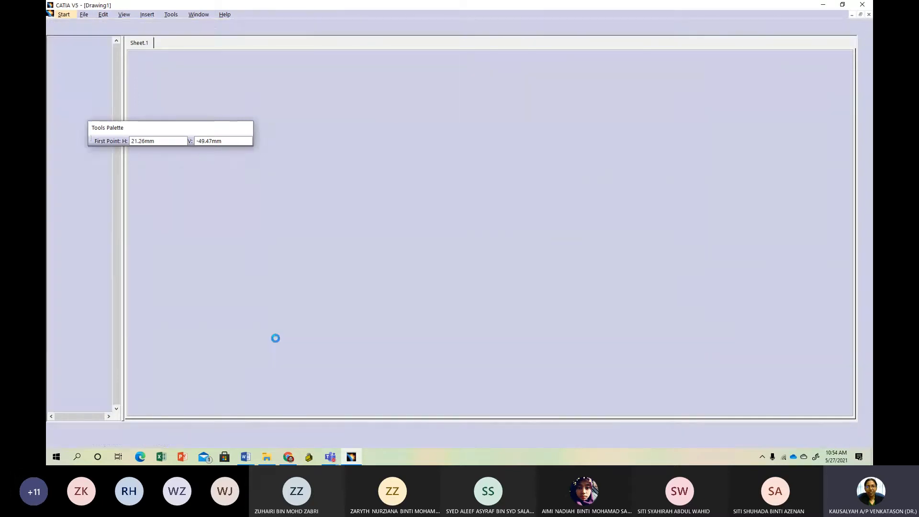
# Draw a rectangular border around the whole sheet, about 4 mm inside its edges.
pyautogui.click(273, 74)
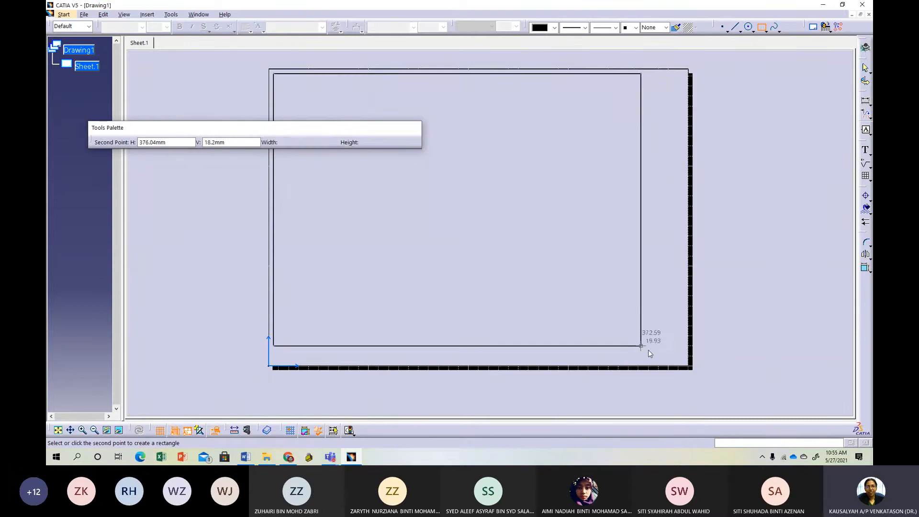
pyautogui.click(685, 363)
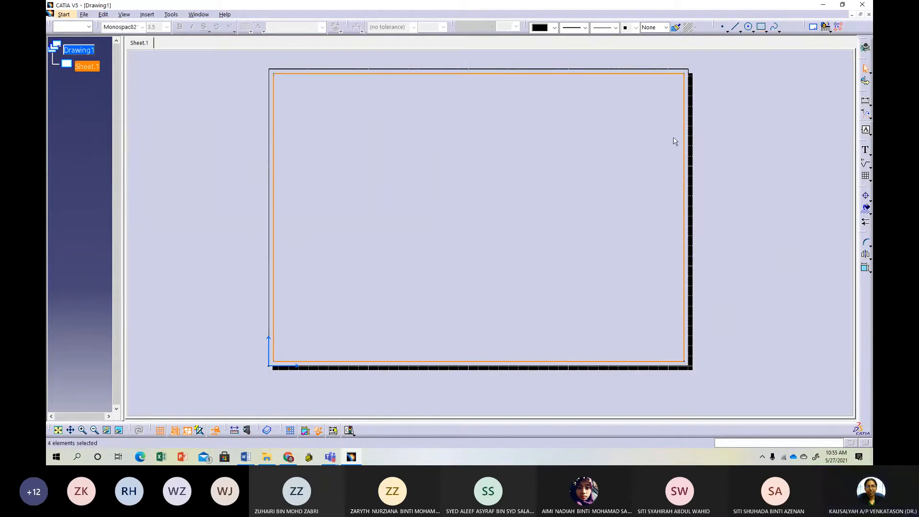
pyautogui.click(668, 96)
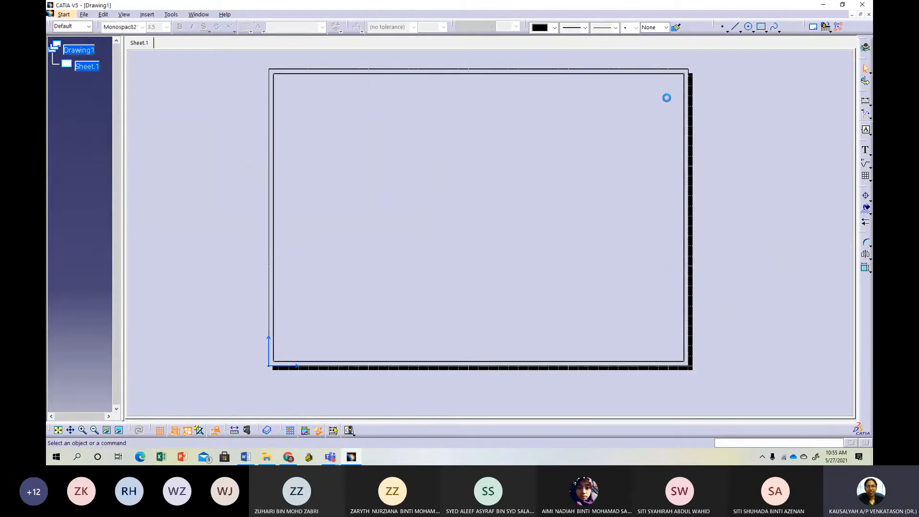
pyautogui.rightClick(635, 75)
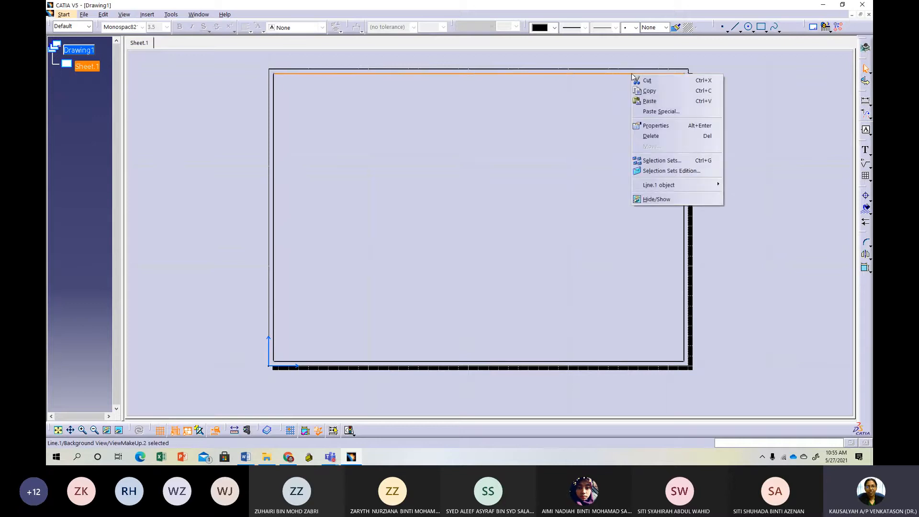
pyautogui.click(681, 124)
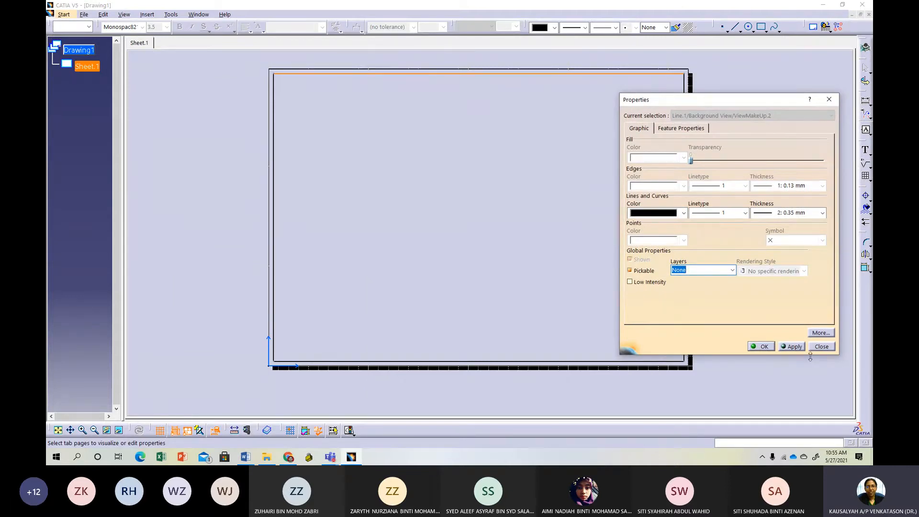
pyautogui.click(683, 213)
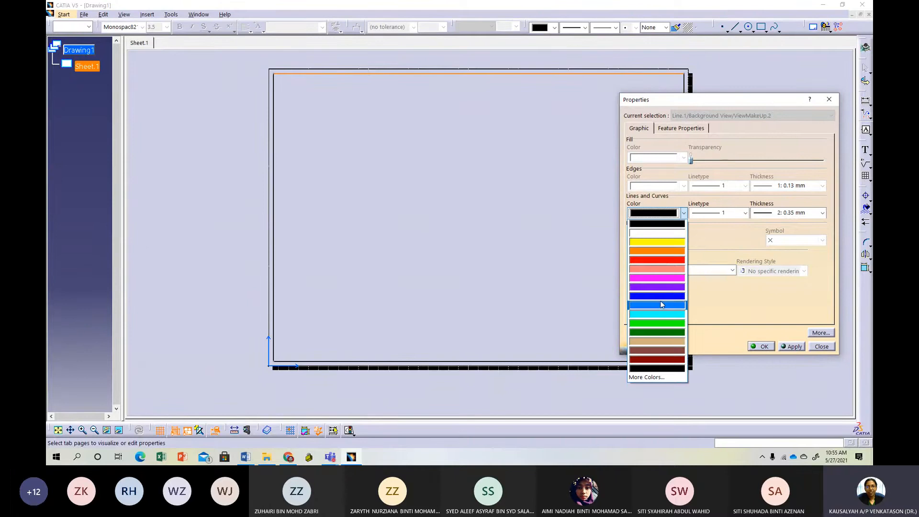
pyautogui.click(810, 334)
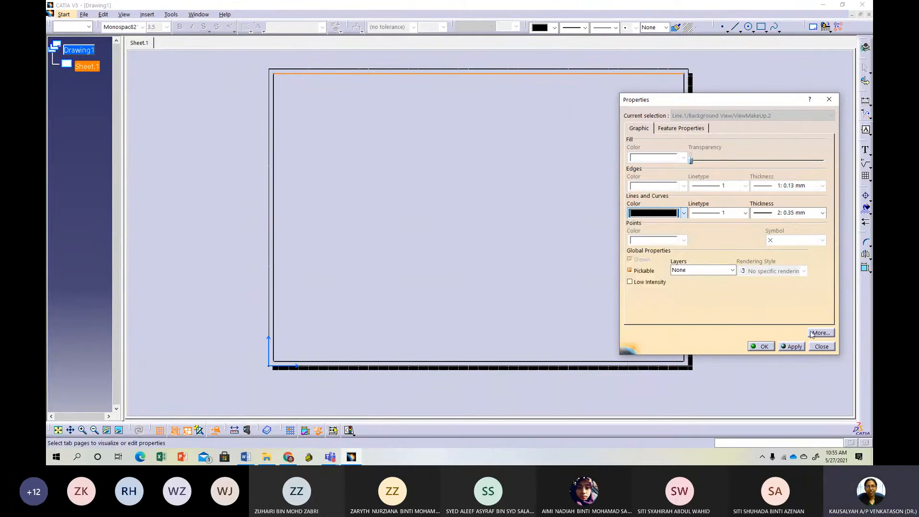
pyautogui.click(828, 99)
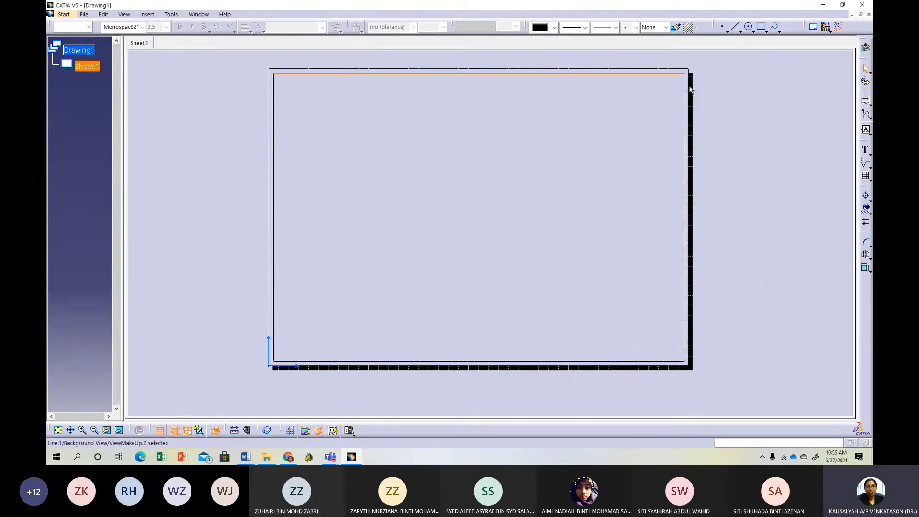
# Select all four lines of the border rectangle and set their line color to blue.
pyautogui.keyDown('ctrl'); pyautogui.click(602, 359); pyautogui.keyUp('ctrl')
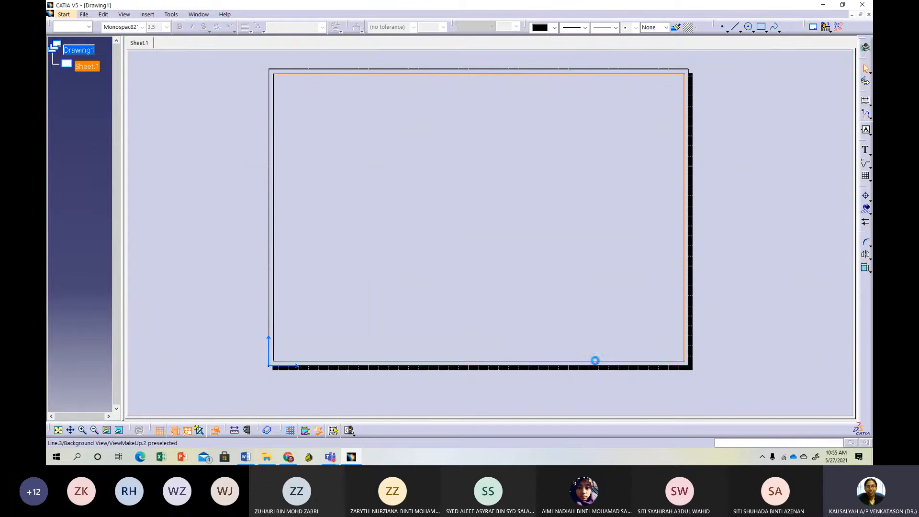
pyautogui.keyDown('ctrl'); pyautogui.click(275, 258); pyautogui.keyUp('ctrl')
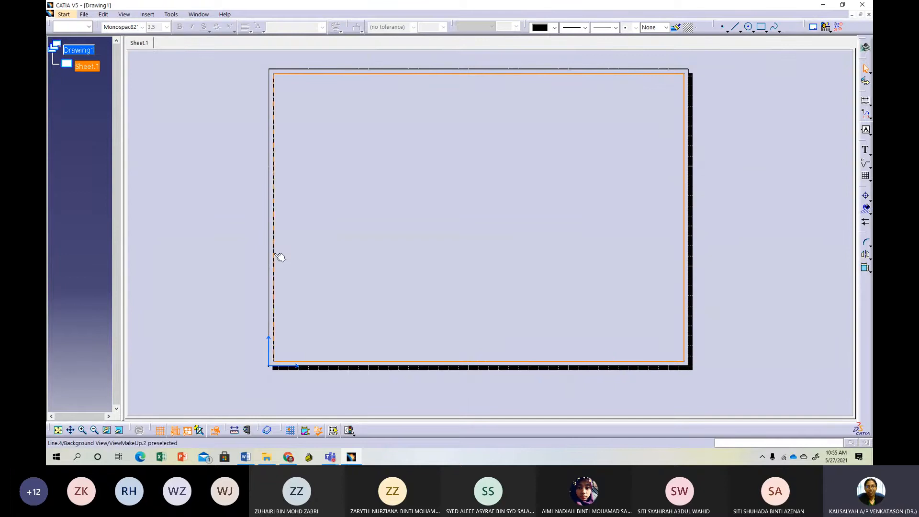
pyautogui.rightClick(605, 77)
pyautogui.click(623, 125)
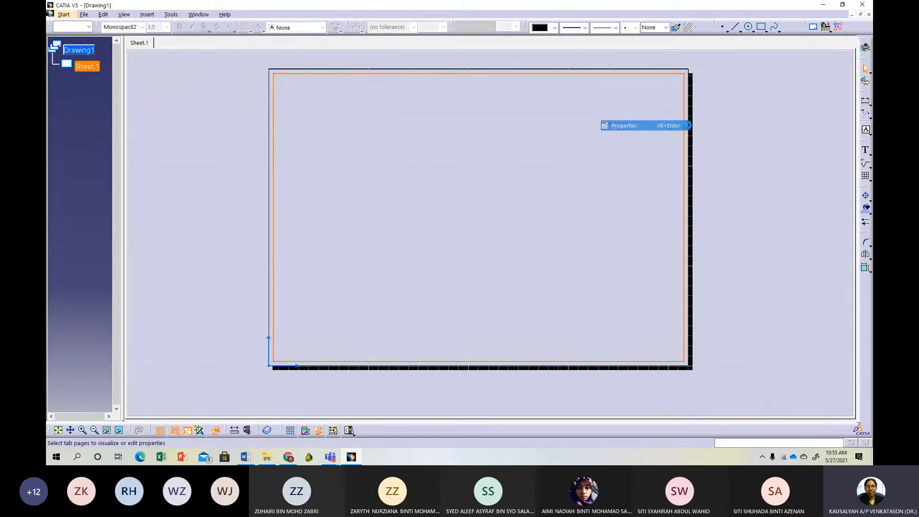
pyautogui.click(682, 213)
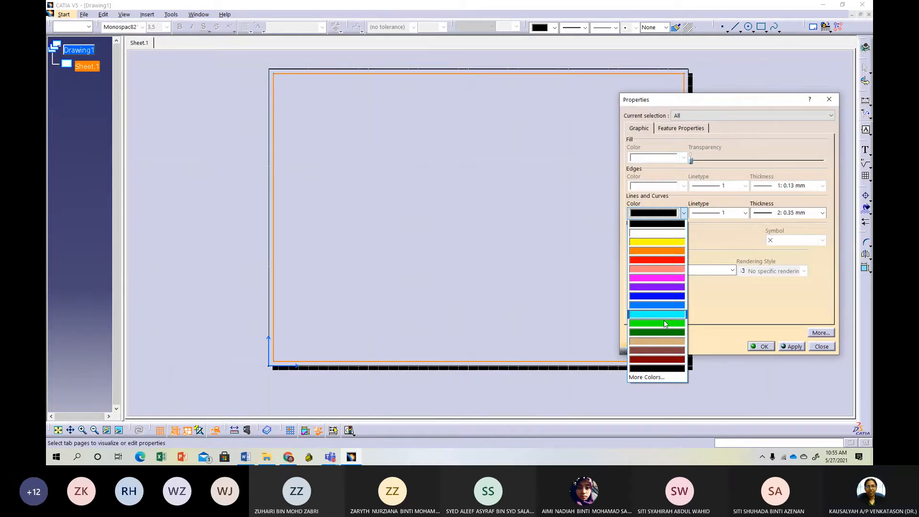
pyautogui.click(657, 295)
pyautogui.click(762, 347)
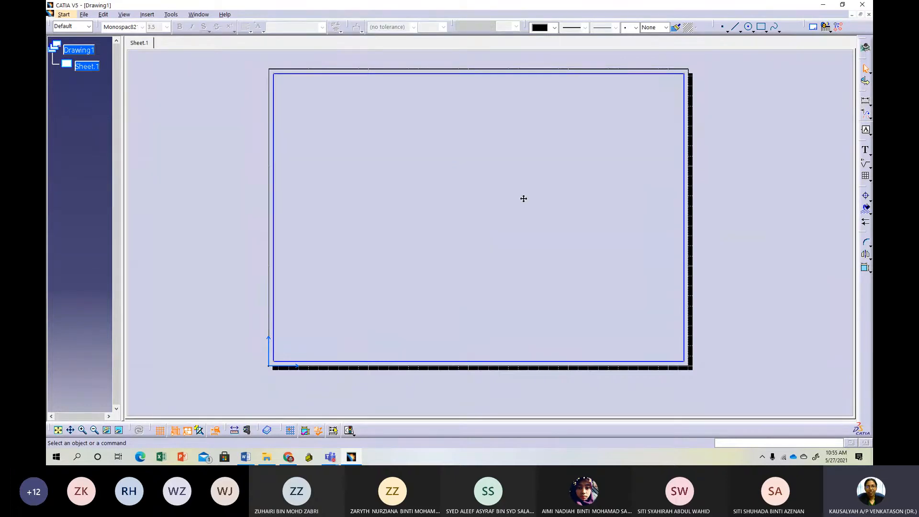
# Check the ongoing meeting window in Microsoft Teams and return to the CATIA drawing.
pyautogui.moveTo(523, 196)
pyautogui.mouseDown(button='middle')
pyautogui.moveTo(474, 199)
pyautogui.moveTo(495, 198)
pyautogui.mouseUp(button='middle')
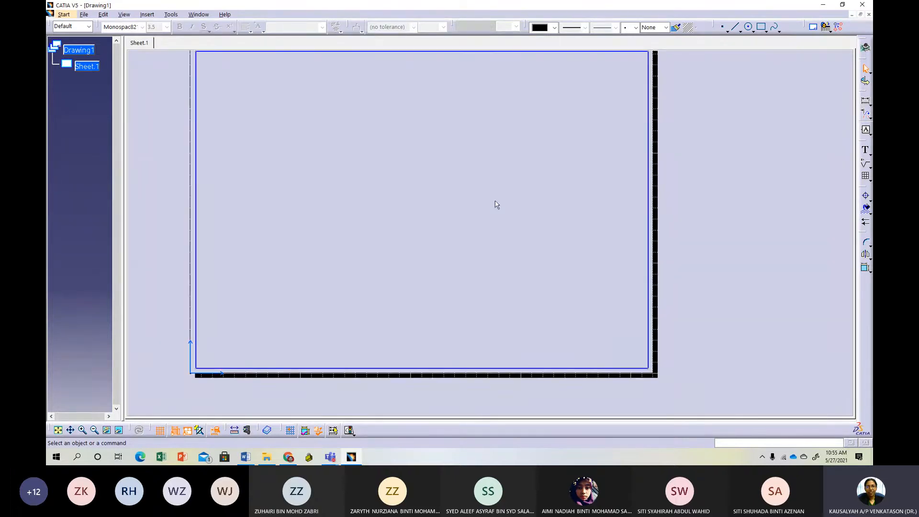
pyautogui.moveTo(329, 455)
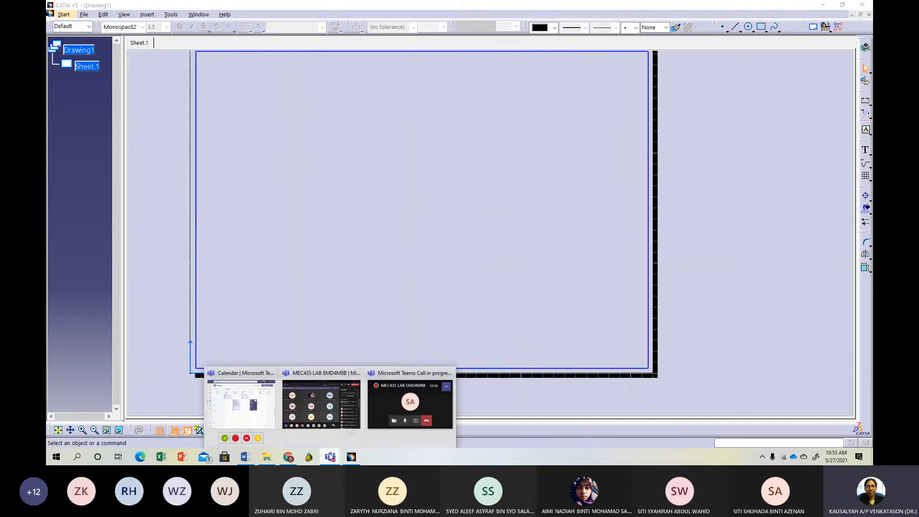
pyautogui.click(332, 416)
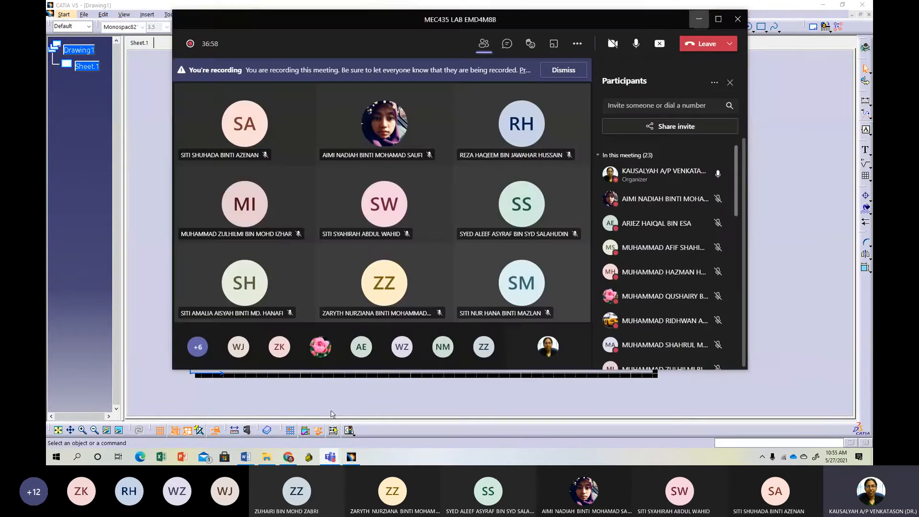
pyautogui.click(699, 21)
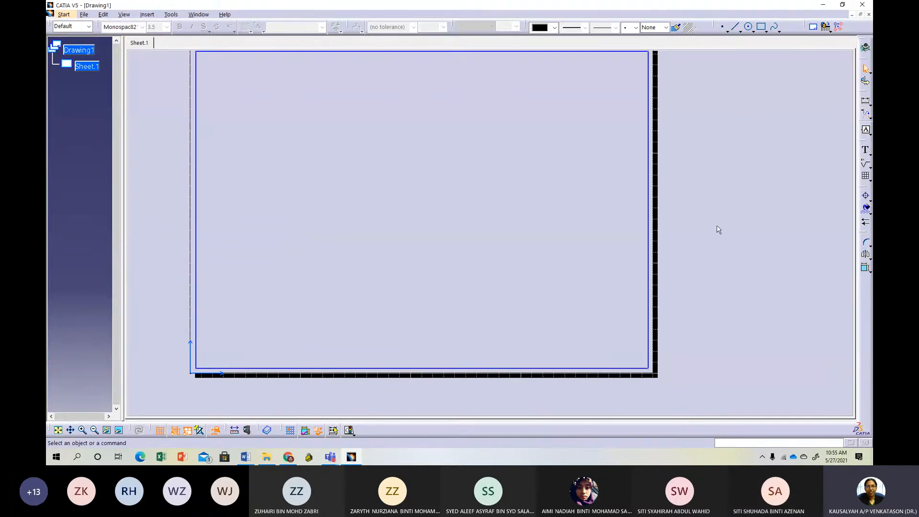
# Examine the Drawing Titleblock Sample 2 preview in the enlarged frame and title block manager, and close it without creating a title block.
pyautogui.click(762, 27)
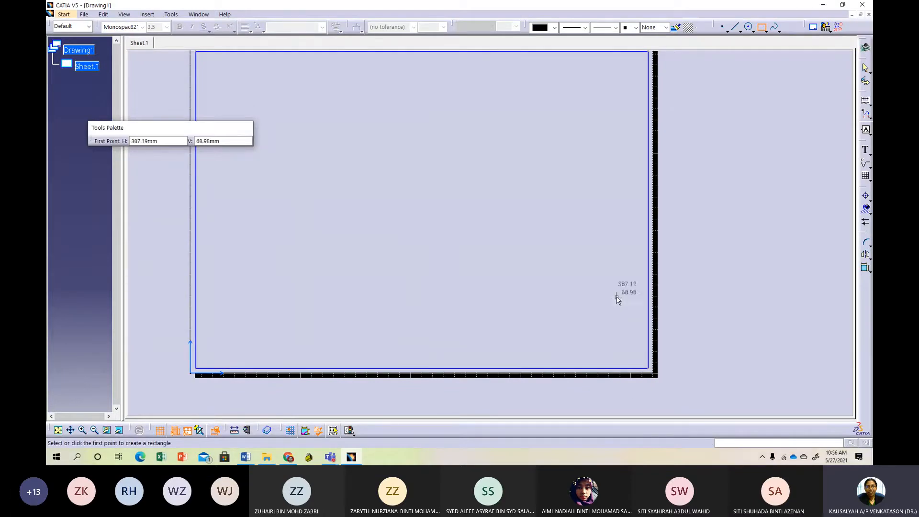
pyautogui.moveTo(618, 297); pyautogui.dragTo(611, 245, button='middle')
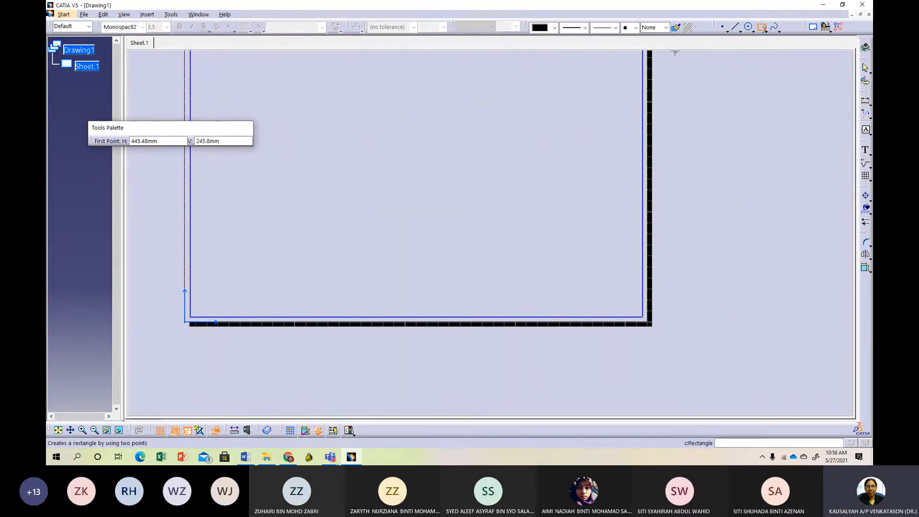
pyautogui.click(814, 29)
pyautogui.moveTo(639, 97); pyautogui.dragTo(536, 76)
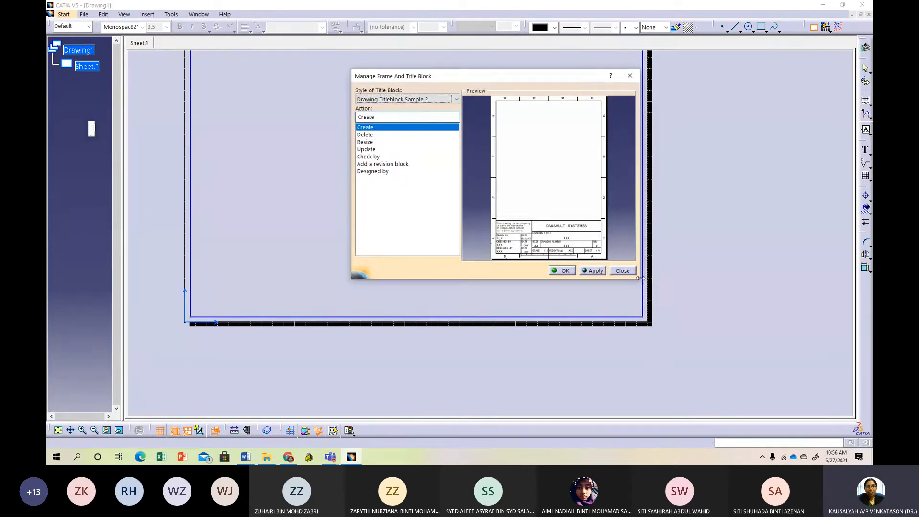
pyautogui.moveTo(639, 277); pyautogui.dragTo(693, 322)
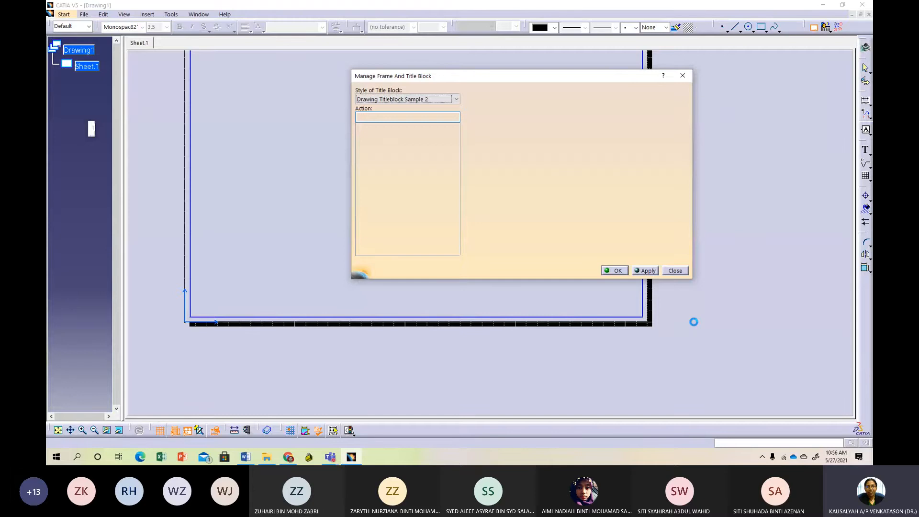
pyautogui.moveTo(693, 278); pyautogui.dragTo(749, 365)
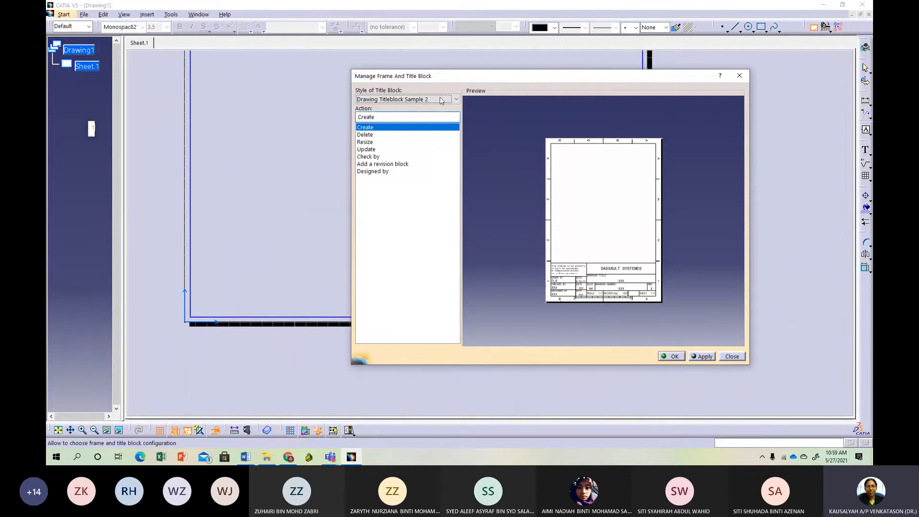
pyautogui.click(732, 356)
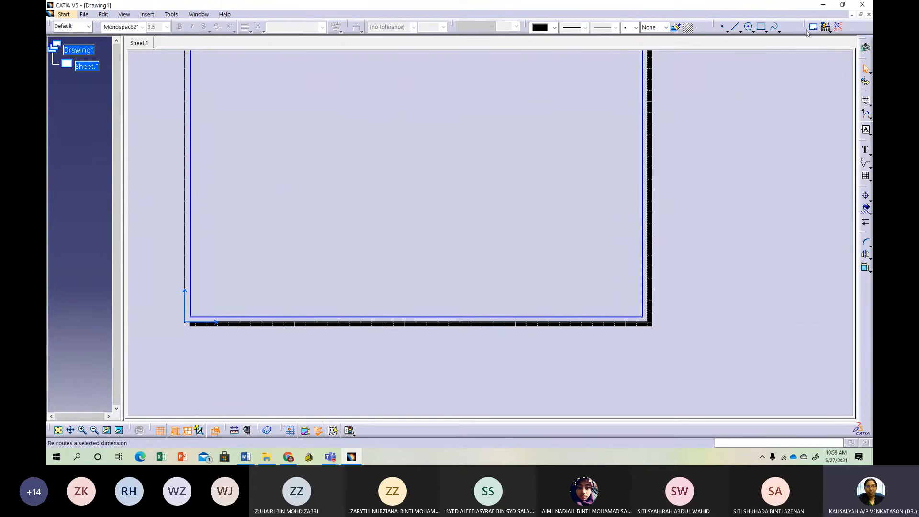
# Draw the title block outline as a rectangle about 187 mm wide and 59 mm high from the border's lower-right corner.
pyautogui.click(761, 26)
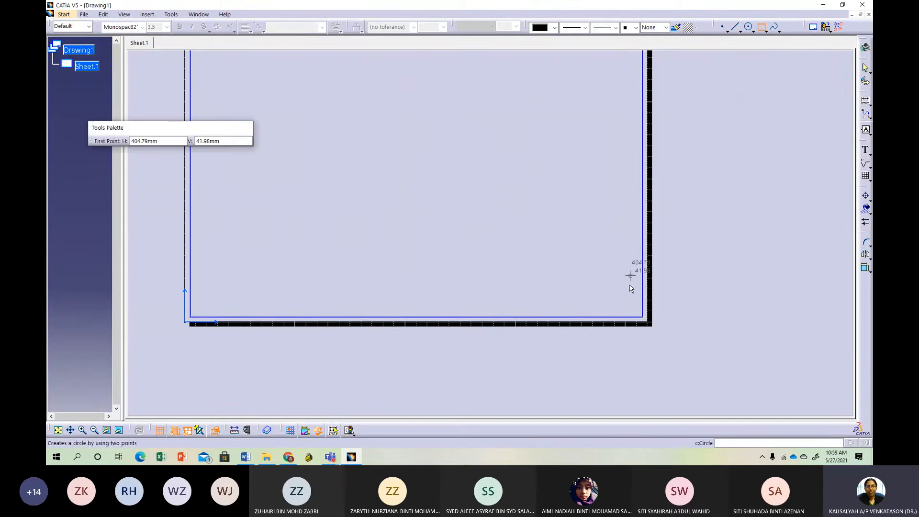
pyautogui.click(646, 316)
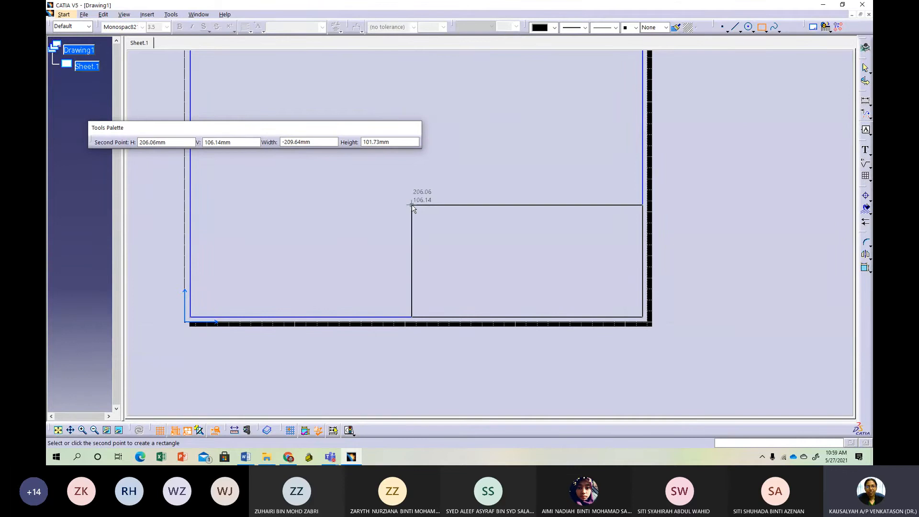
pyautogui.moveTo(431, 199)
pyautogui.mouseDown(button='middle')
pyautogui.moveTo(418, 248)
pyautogui.moveTo(460, 272)
pyautogui.moveTo(483, 242)
pyautogui.moveTo(468, 275)
pyautogui.moveTo(469, 267)
pyautogui.mouseUp(button='middle')
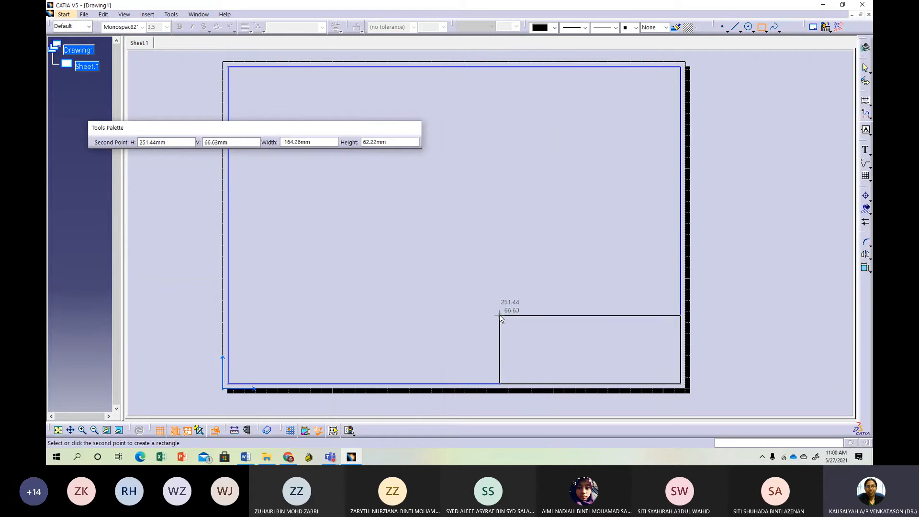
pyautogui.click(475, 319)
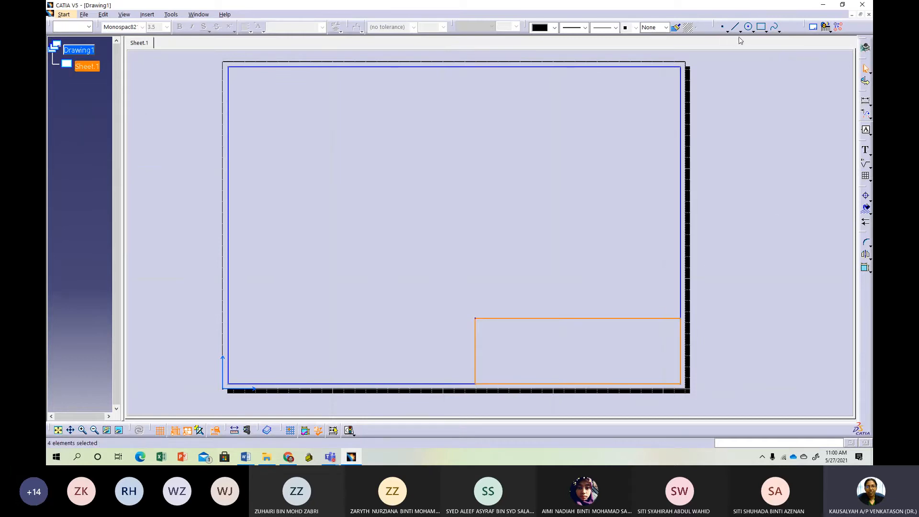
# Draw two adjacent full-height rectangles, about 33 mm and 32 mm wide, inside the title block, starting from its left edge.
pyautogui.click(761, 27)
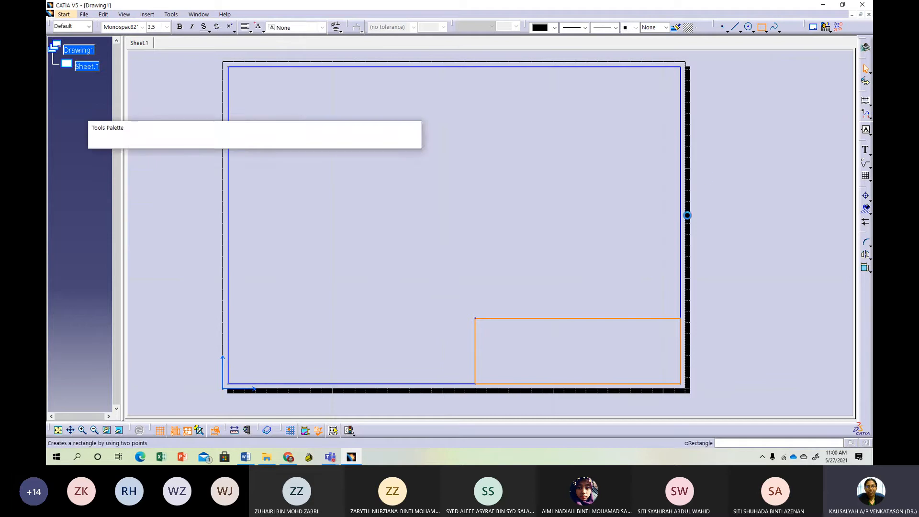
pyautogui.click(475, 318)
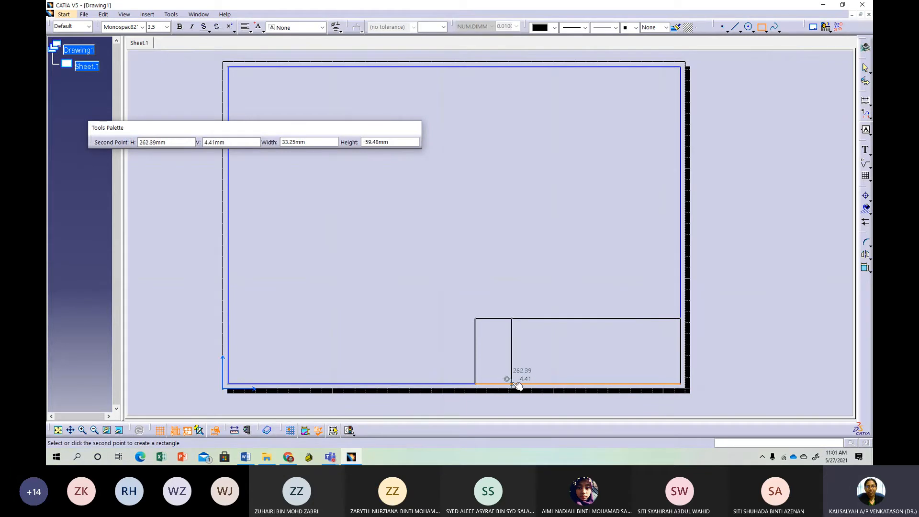
pyautogui.click(517, 383)
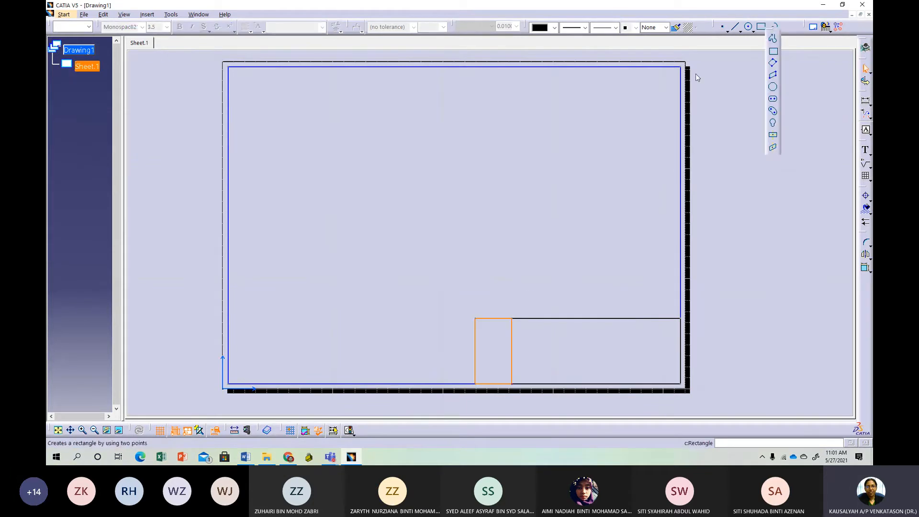
pyautogui.click(773, 51)
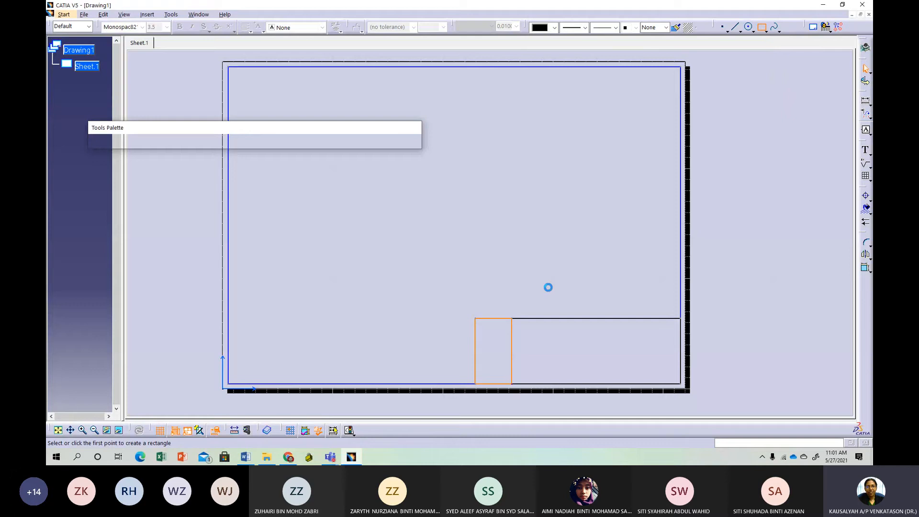
pyautogui.click(513, 319)
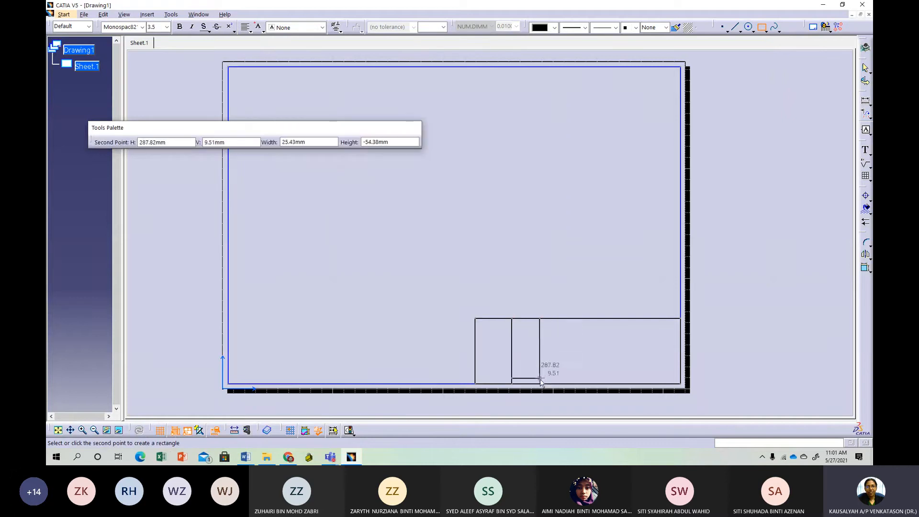
pyautogui.click(551, 386)
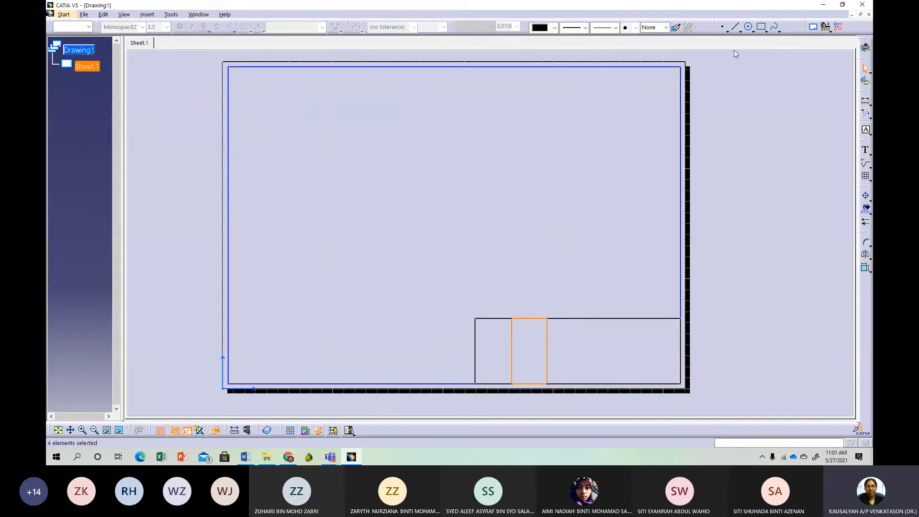
# Draw two horizontal lines dividing the title block's wide right section into three rows.
pyautogui.click(734, 28)
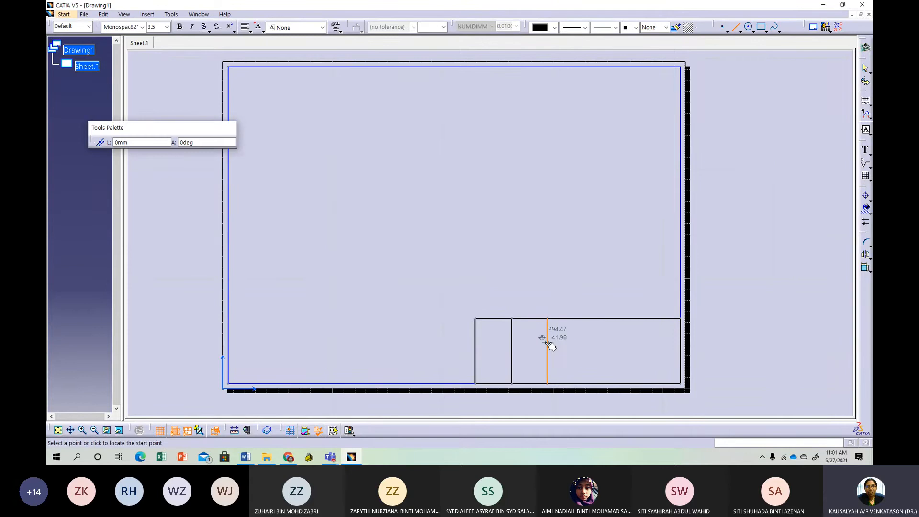
pyautogui.click(547, 341)
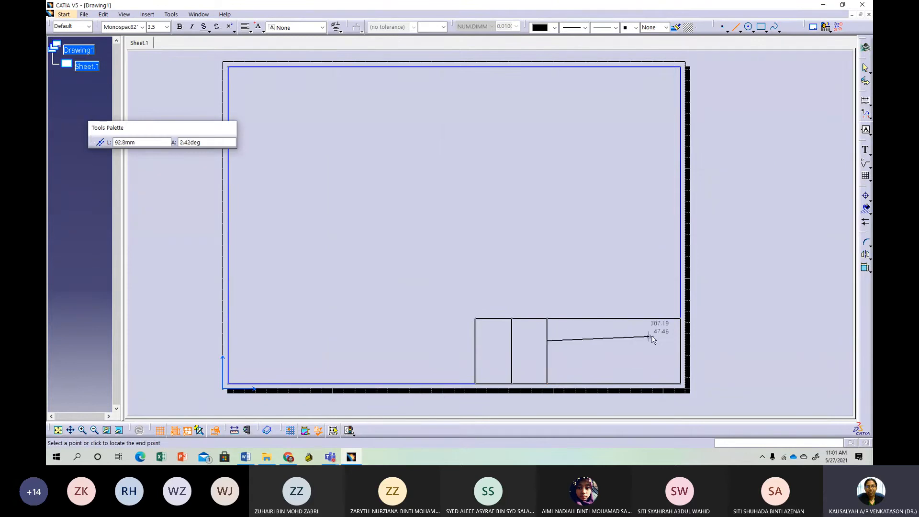
pyautogui.click(682, 341)
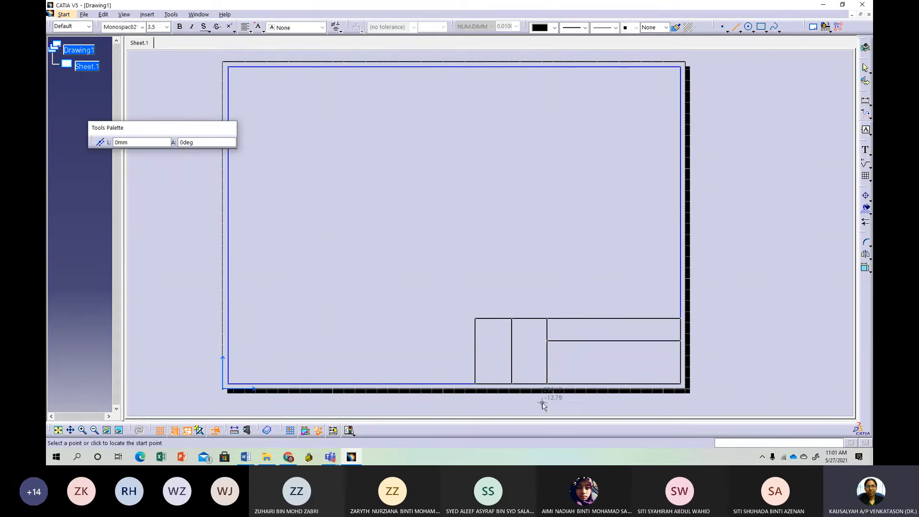
pyautogui.click(547, 360)
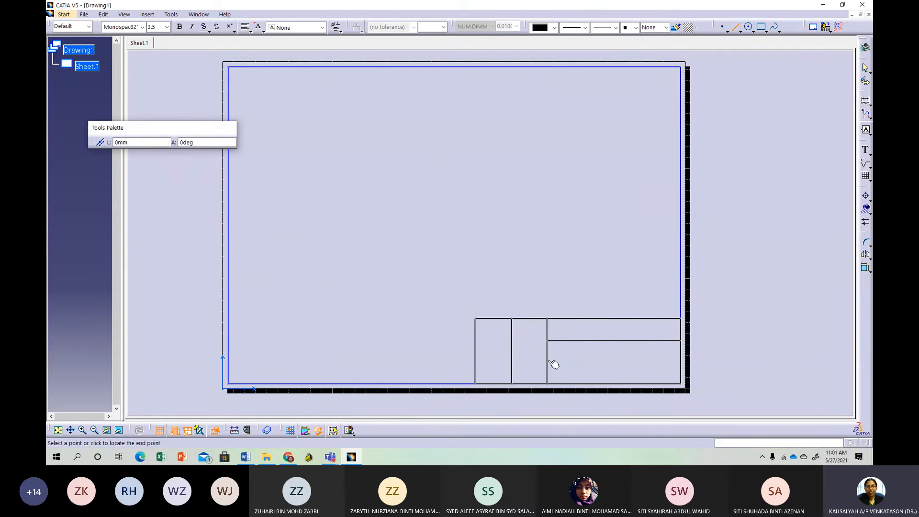
pyautogui.click(682, 361)
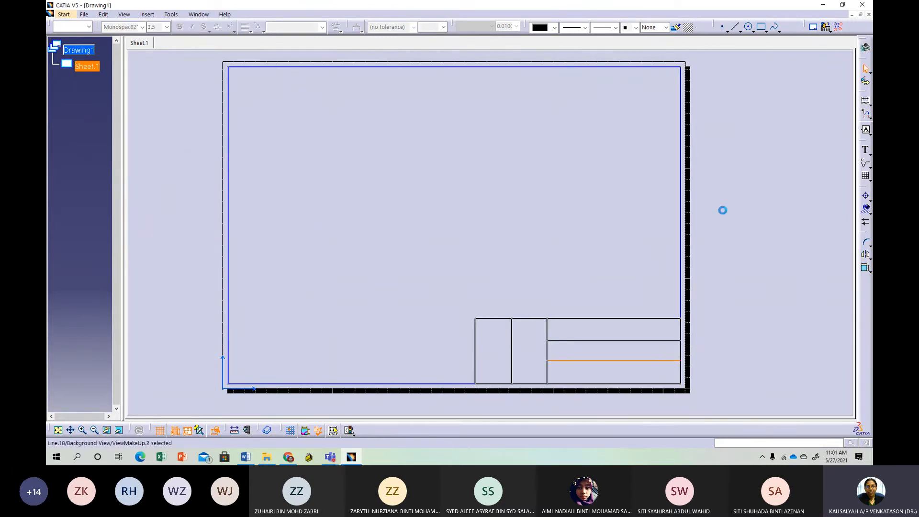
# Split the wide section's bottom row with a vertical line about 21 mm long, and halve both narrow columns with a horizontal line.
pyautogui.click(608, 361)
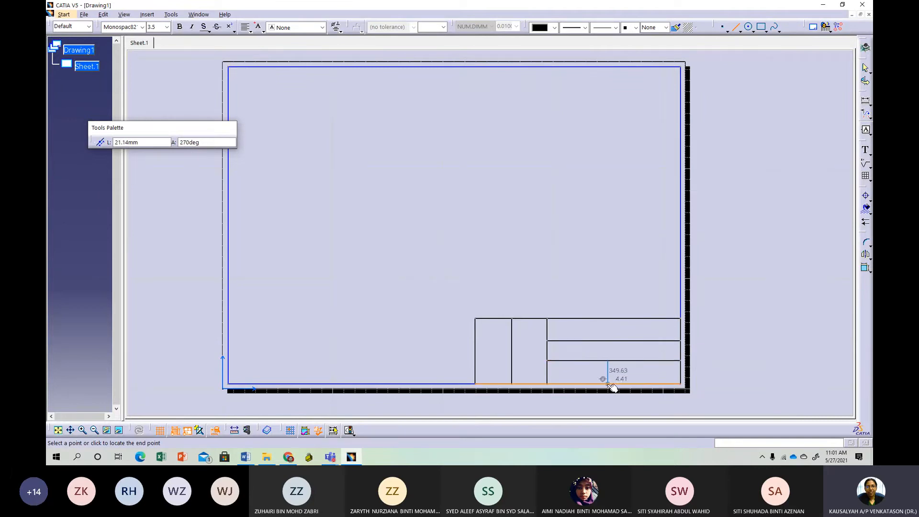
pyautogui.click(609, 384)
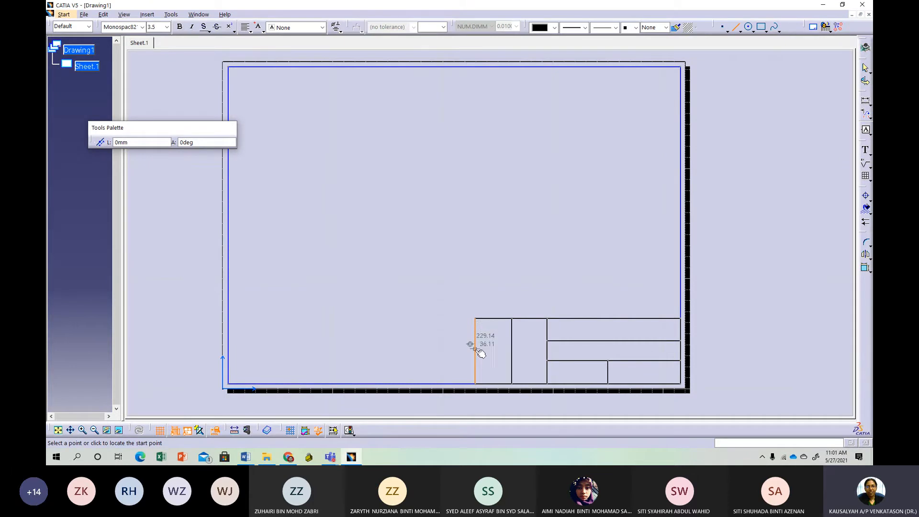
pyautogui.click(475, 351)
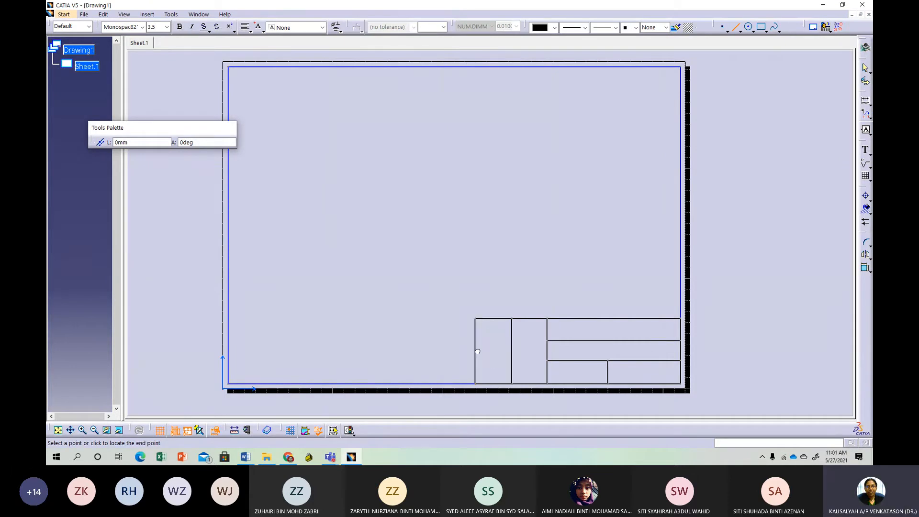
pyautogui.click(547, 351)
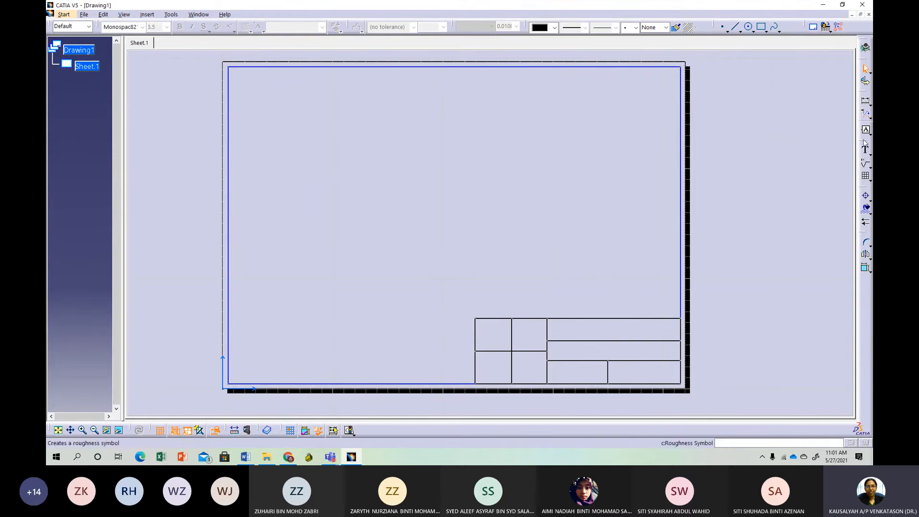
# Undock the annotation tools and add a text with the author's full name in the top row of the title block's wide section.
pyautogui.moveTo(864, 140); pyautogui.dragTo(785, 110)
pyautogui.click(787, 127)
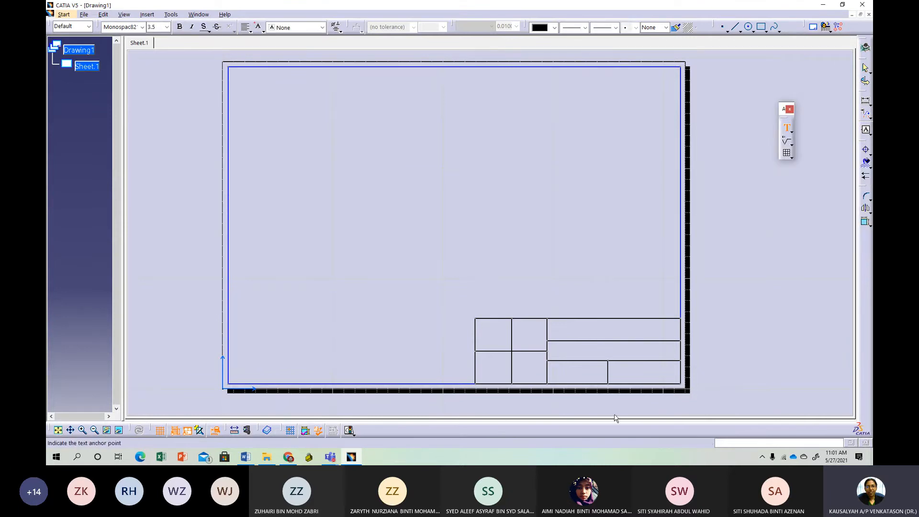
pyautogui.click(566, 336)
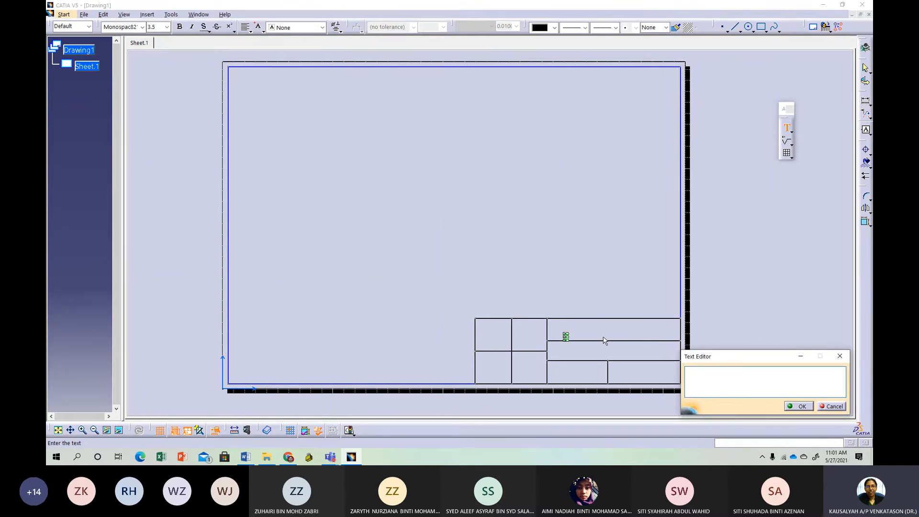
pyautogui.write('Kausal')
pyautogui.press('BackSpace')
pyautogui.press('BackSpace')
pyautogui.press('BackSpace')
pyautogui.press('BackSpace')
pyautogui.write('USALYAH ')
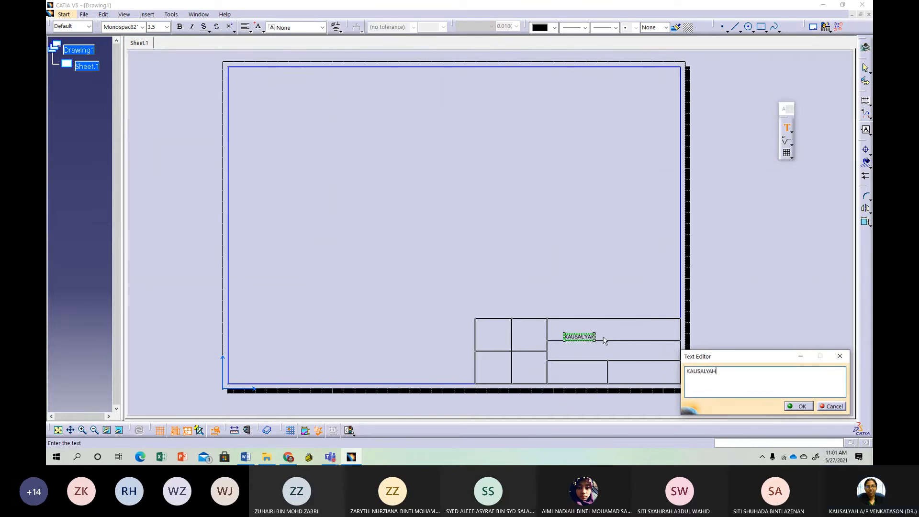
pyautogui.write('VENKATA')
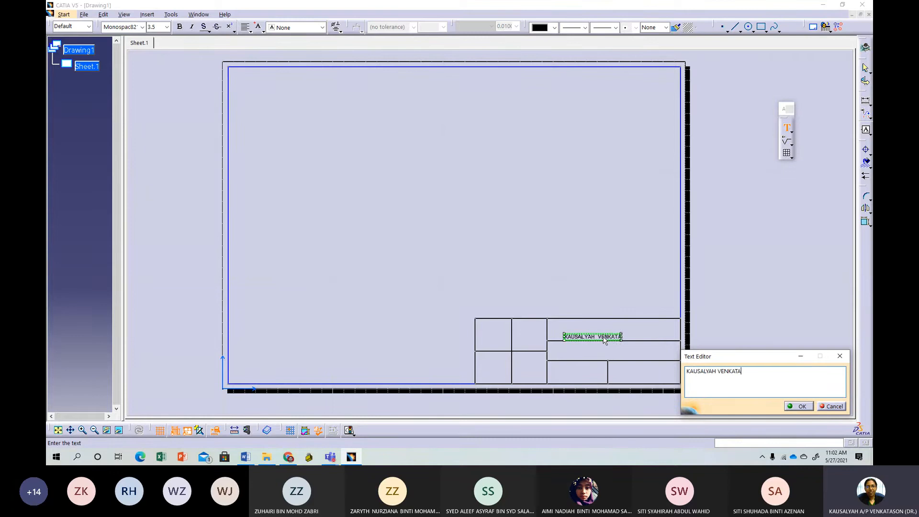
pyautogui.write('SON')
pyautogui.press('BackSpace')
pyautogui.press('BackSpace')
pyautogui.press('Return')
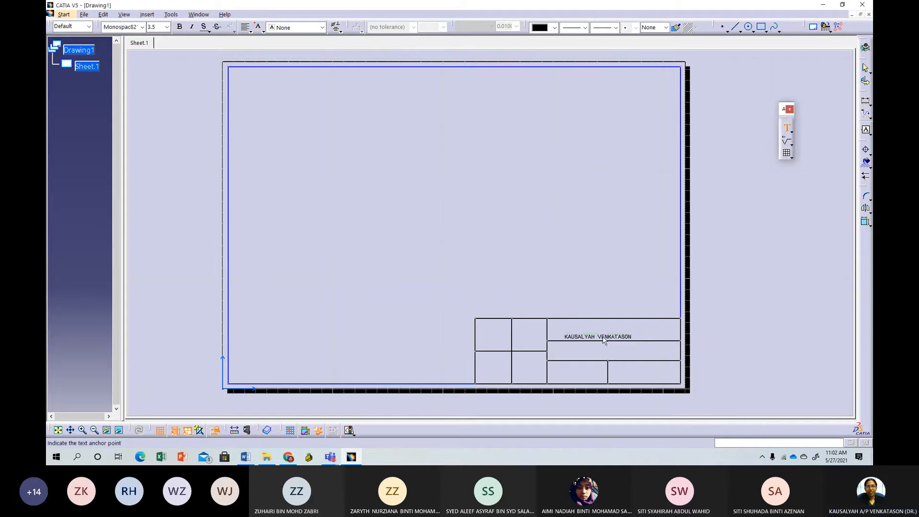
pyautogui.doubleClick(607, 336)
pyautogui.click(622, 333)
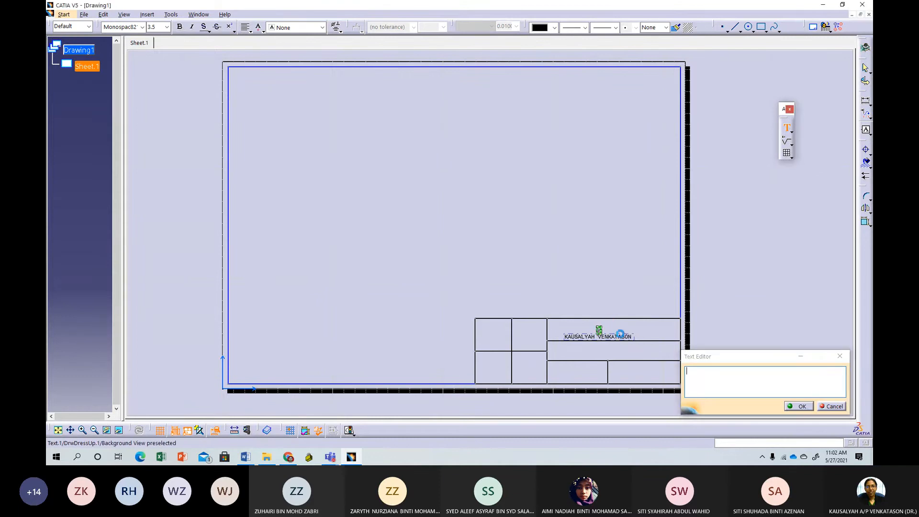
pyautogui.click(702, 340)
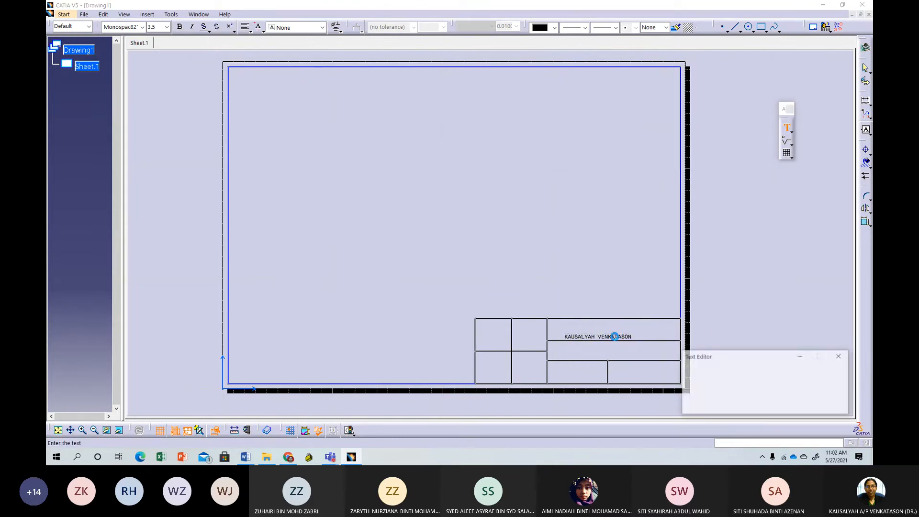
pyautogui.click(839, 356)
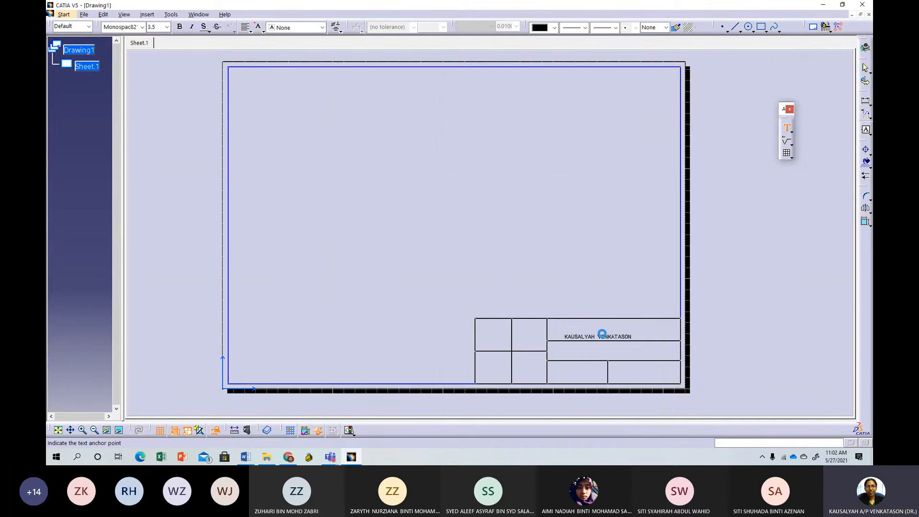
pyautogui.moveTo(599, 322); pyautogui.dragTo(606, 235, button='middle')
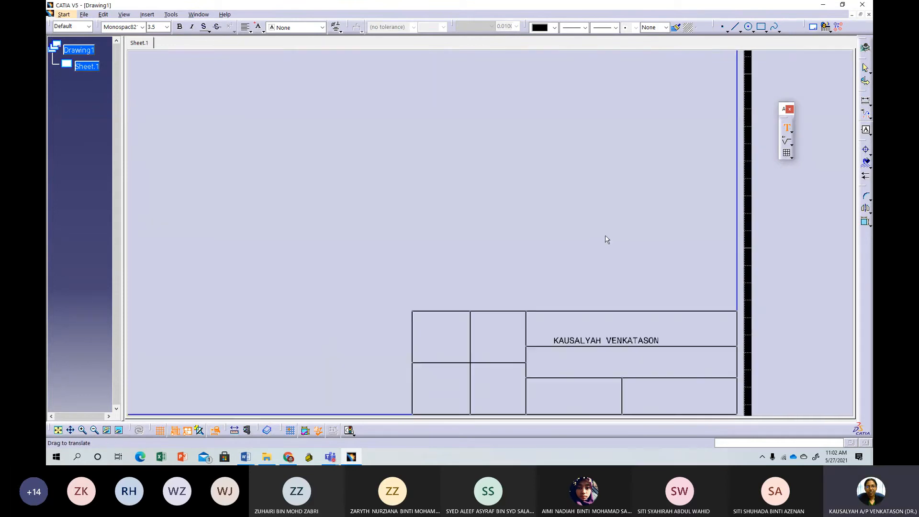
pyautogui.click(607, 329)
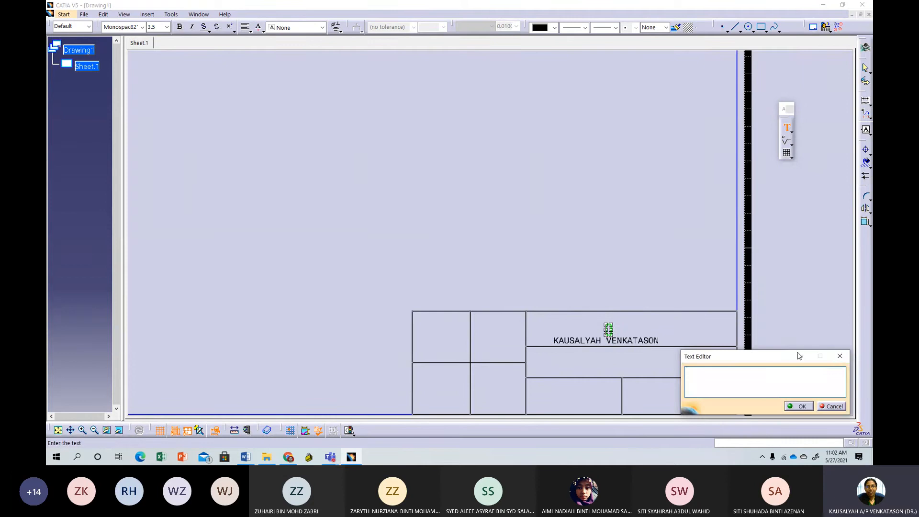
pyautogui.click(840, 355)
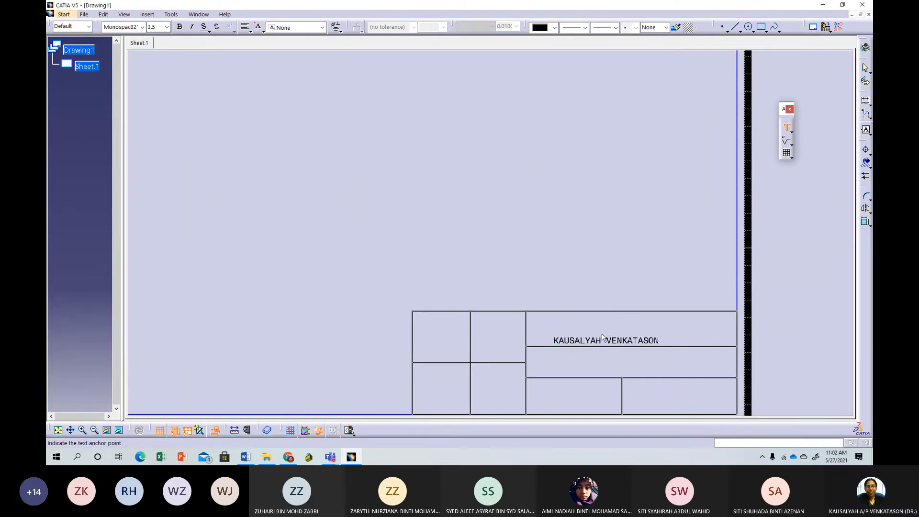
pyautogui.click(608, 330)
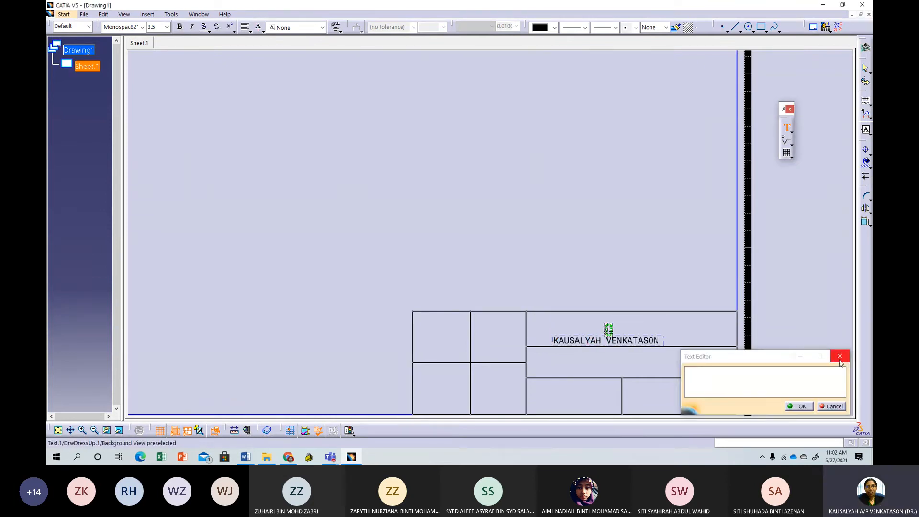
pyautogui.click(840, 357)
# Leave the Text command and move the name text up and slightly right to centre it in its title block row.
pyautogui.click(559, 339)
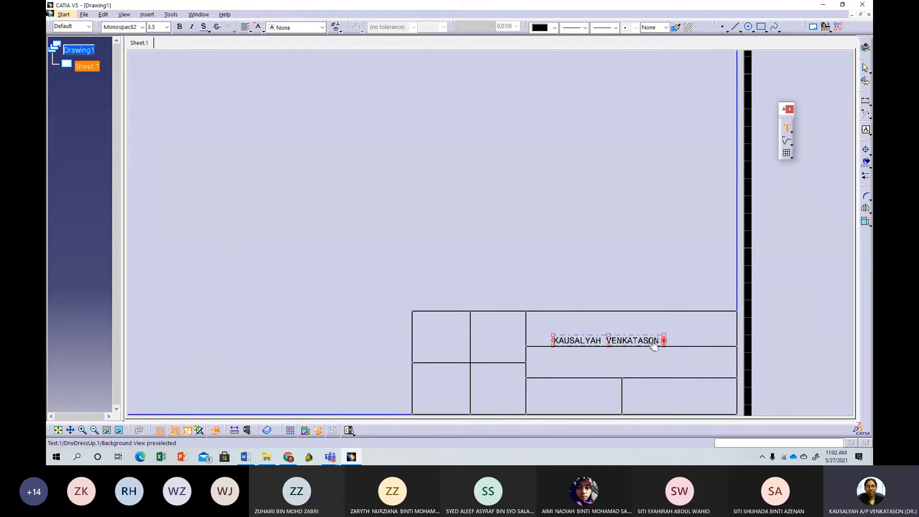
pyautogui.click(682, 364)
pyautogui.click(611, 342)
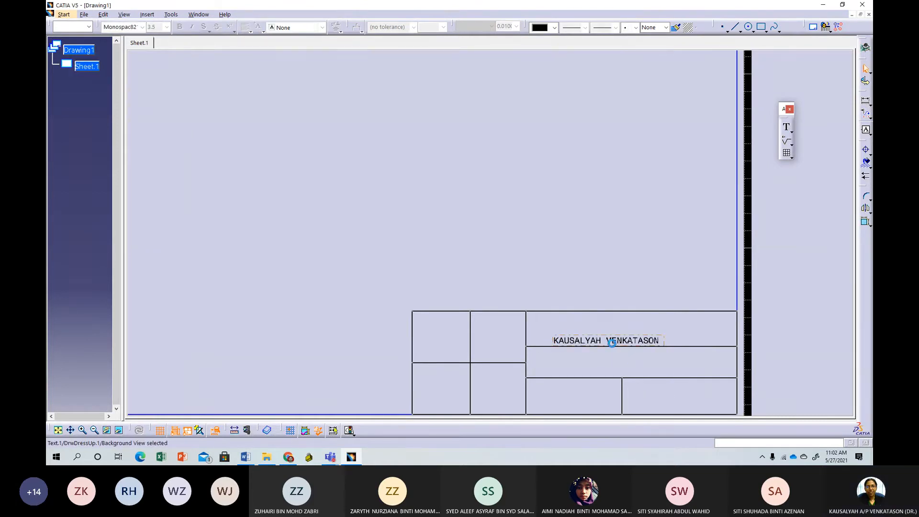
pyautogui.moveTo(612, 343); pyautogui.dragTo(629, 336)
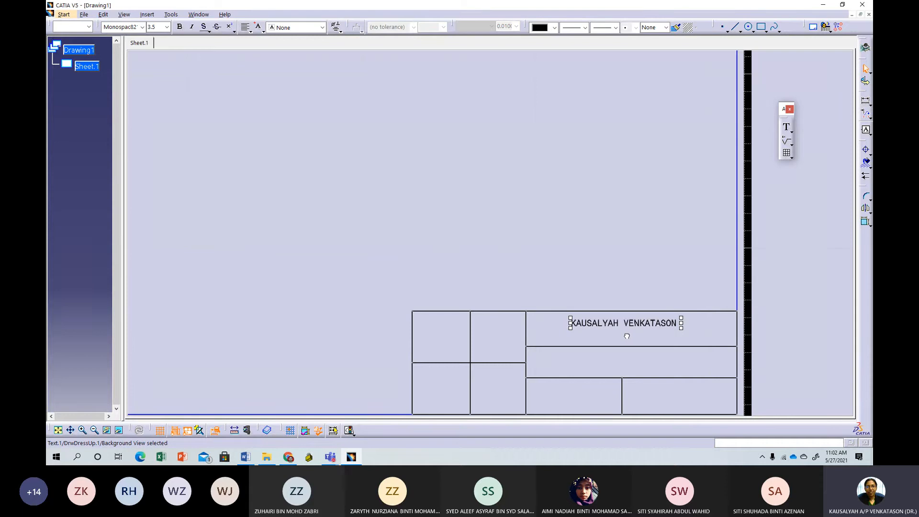
# Add the text "SHEET SIZE:A3" in the first cell of the wide section's bottom row.
pyautogui.moveTo(636, 310); pyautogui.dragTo(623, 228, button='middle')
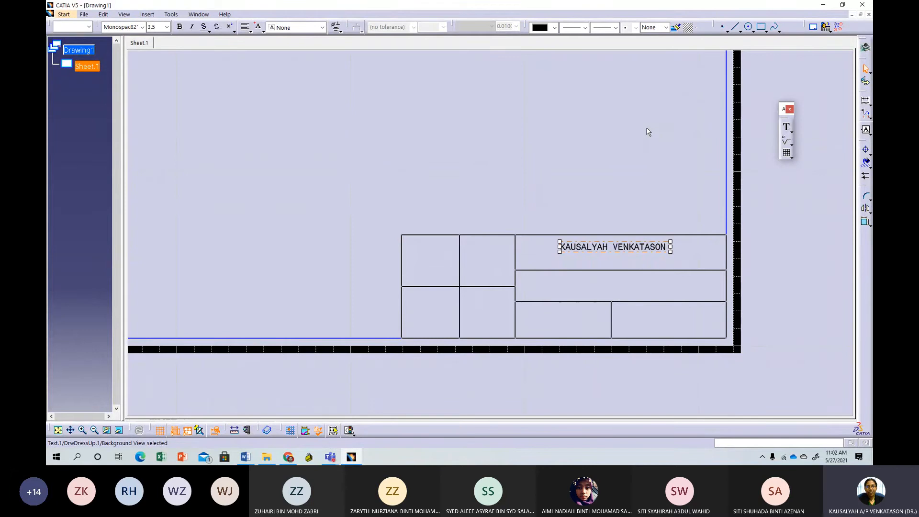
pyautogui.click(787, 127)
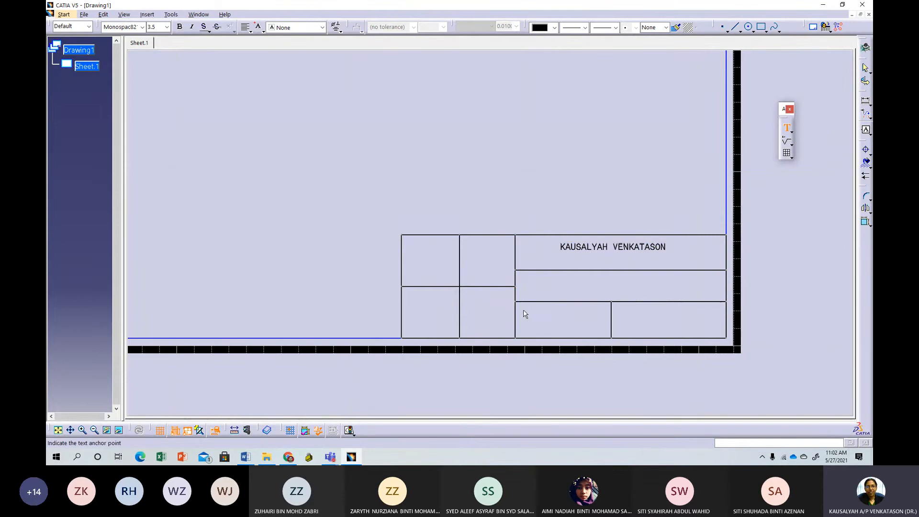
pyautogui.click(553, 310)
pyautogui.write('sHEET')
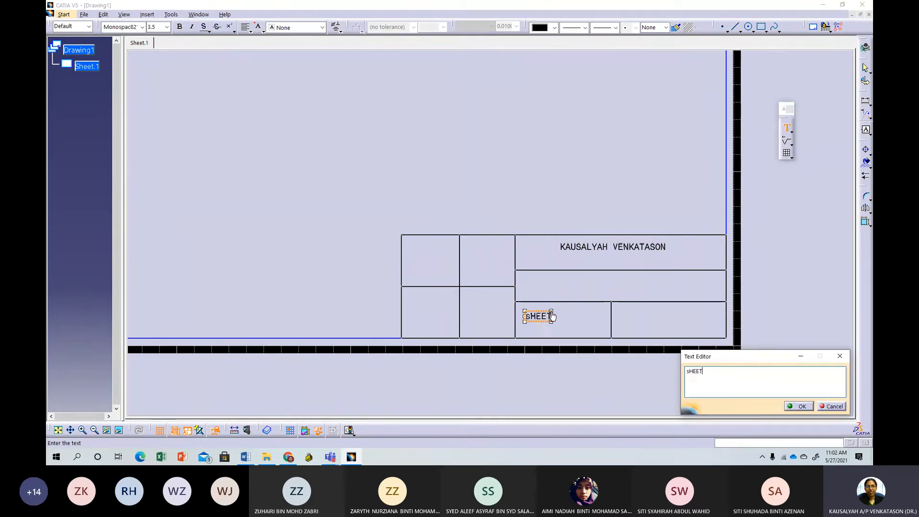
pyautogui.press('BackSpace')
pyautogui.press('BackSpace')
pyautogui.press('BackSpace')
pyautogui.press('BackSpace')
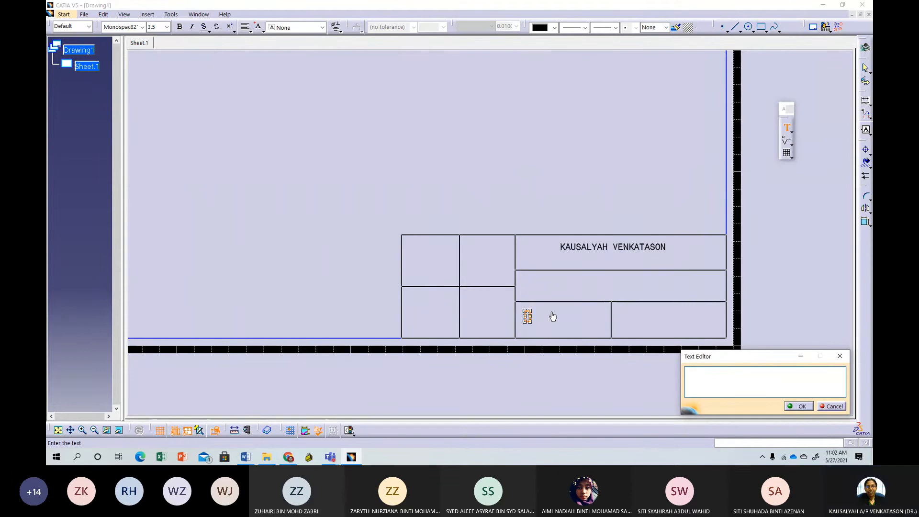
pyautogui.write('SHEET SIZ')
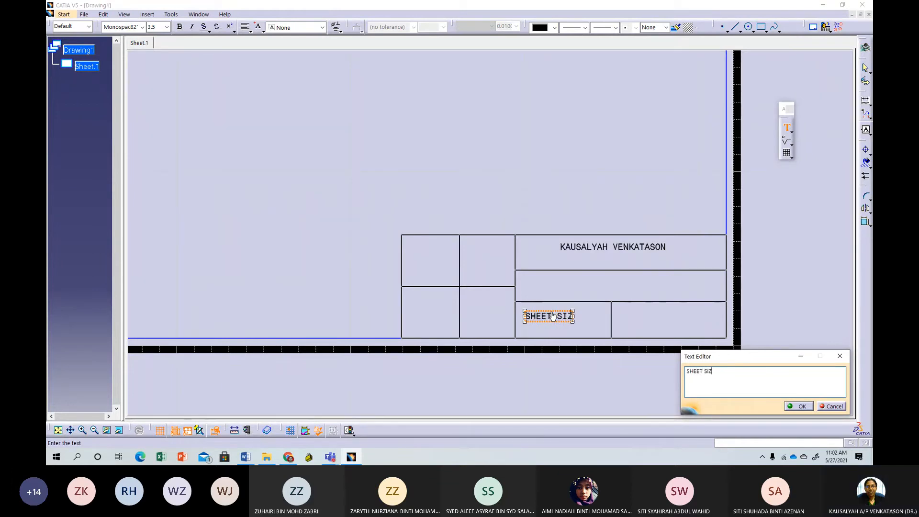
pyautogui.write('E:')
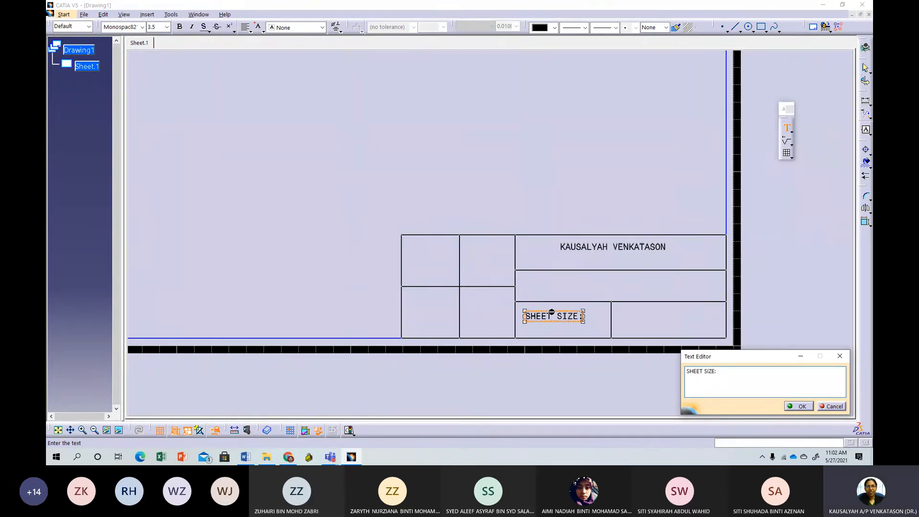
pyautogui.write('A3')
pyautogui.click(552, 312)
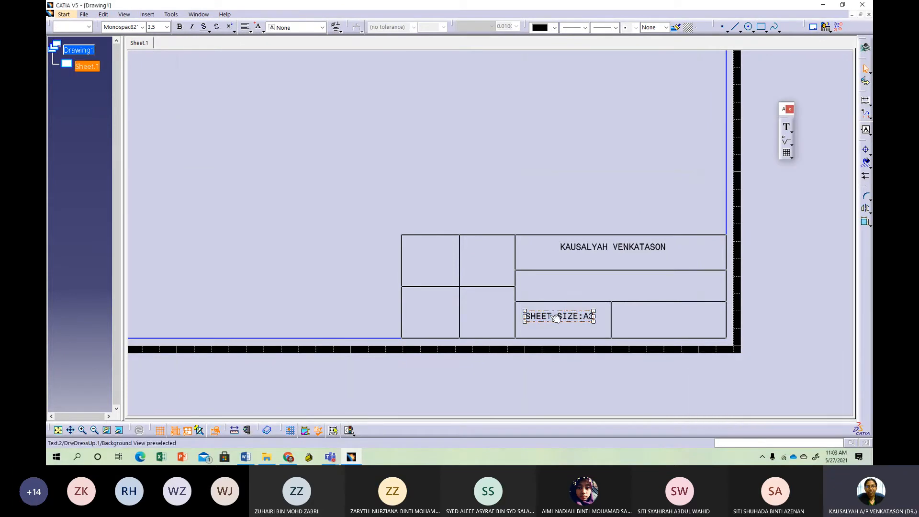
# Reduce the font size of the "SHEET SIZE:A3" text to 2.5.
pyautogui.doubleClick(550, 315)
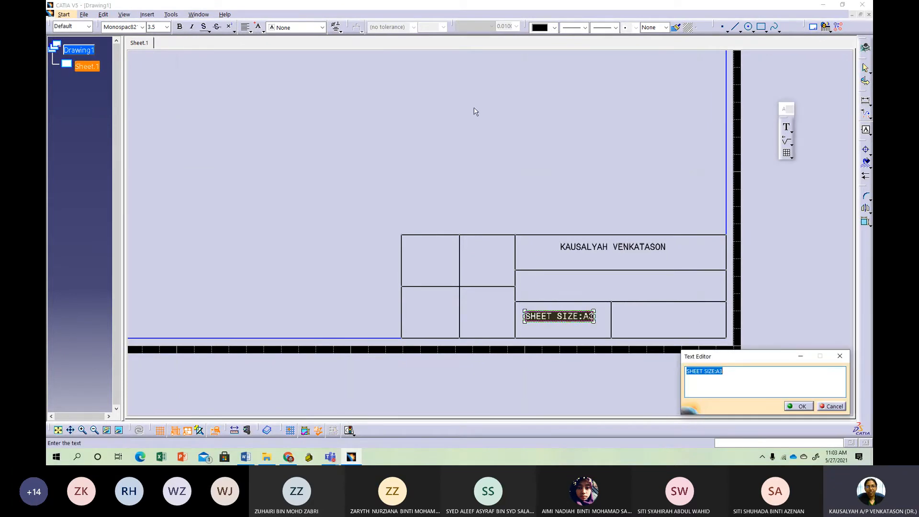
pyautogui.click(168, 28)
pyautogui.click(158, 36)
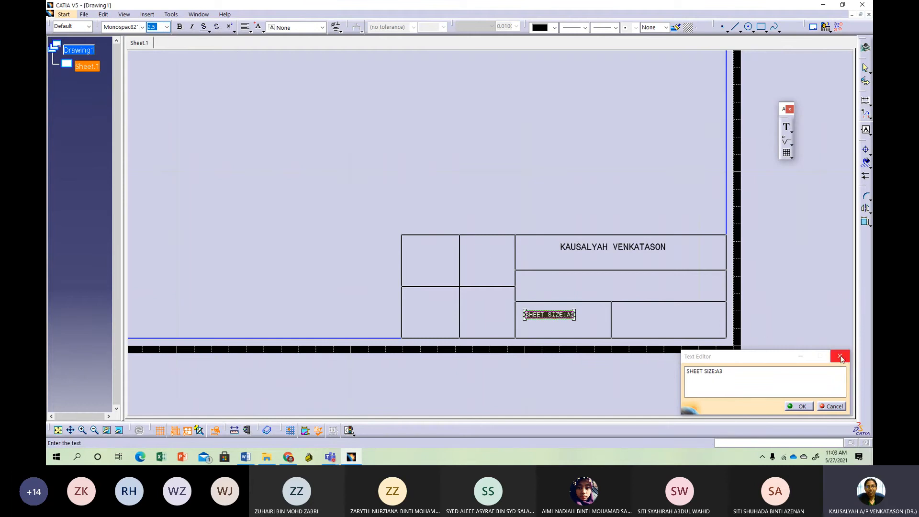
pyautogui.click(800, 406)
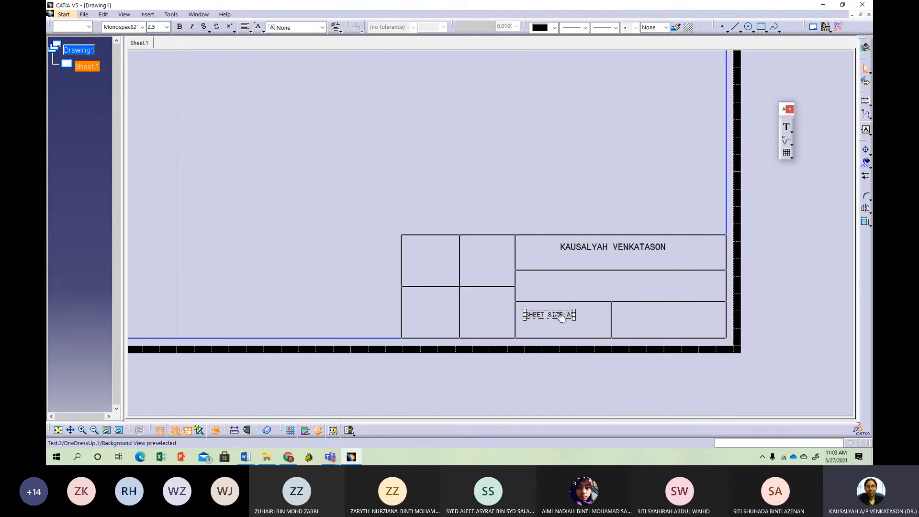
pyautogui.doubleClick(555, 314)
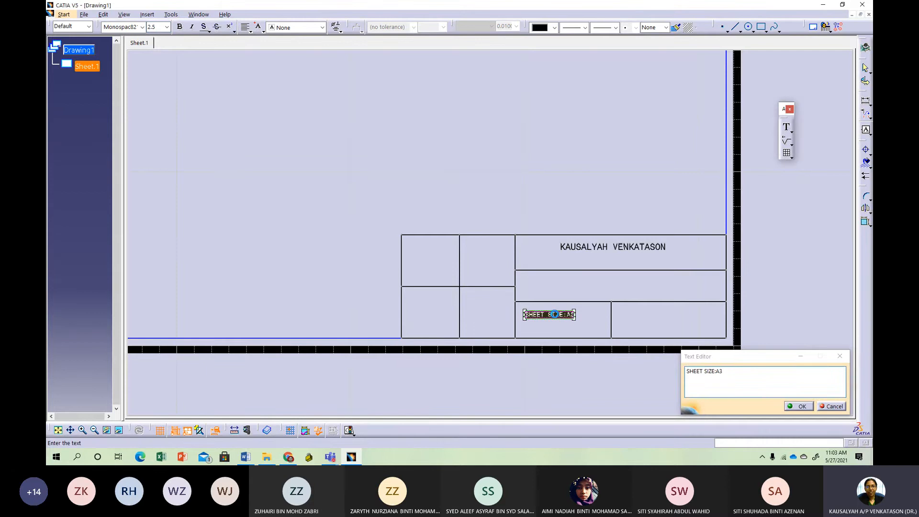
pyautogui.rightClick(559, 317)
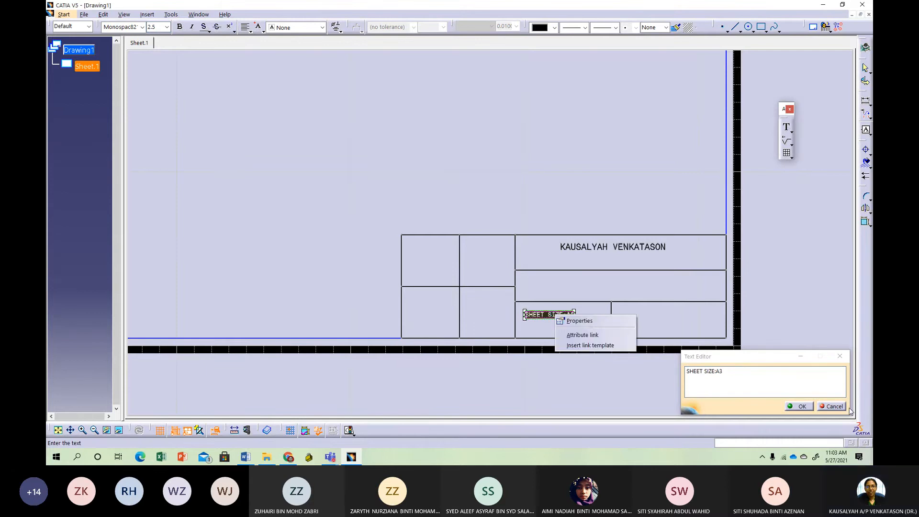
pyautogui.click(578, 321)
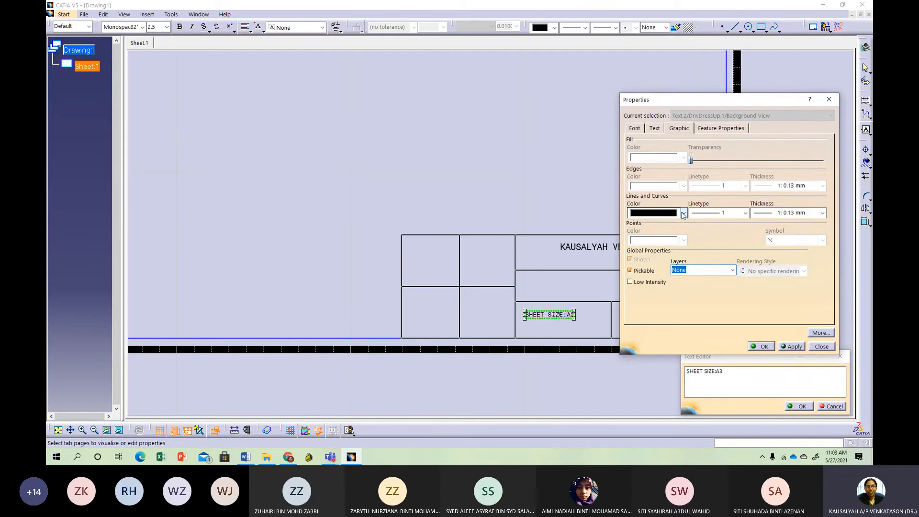
pyautogui.click(656, 130)
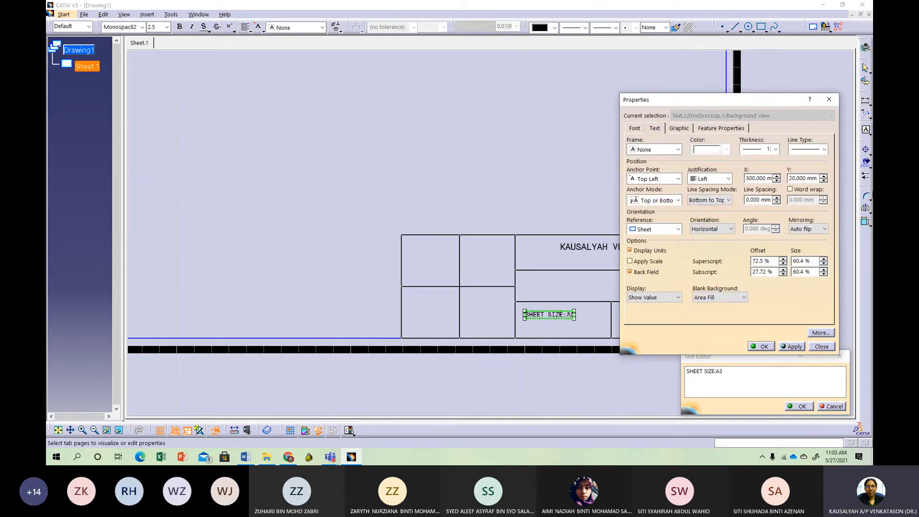
pyautogui.click(819, 347)
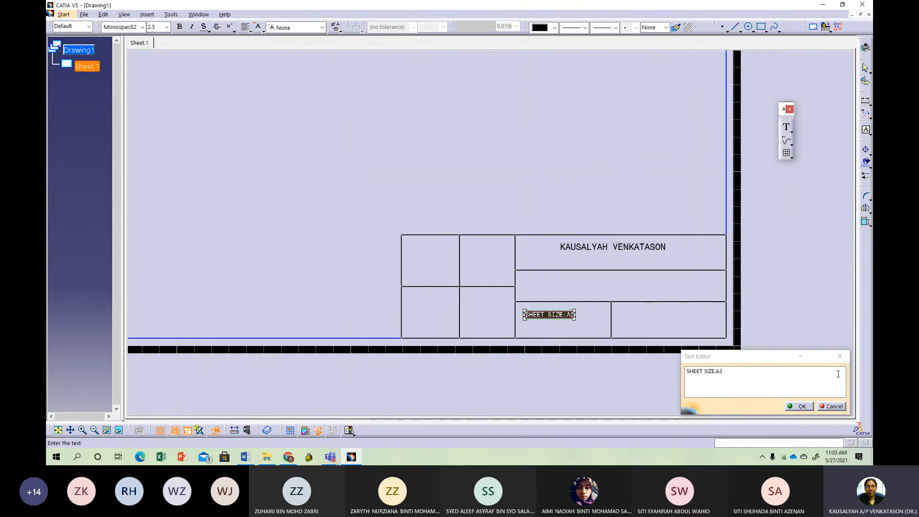
pyautogui.click(536, 311)
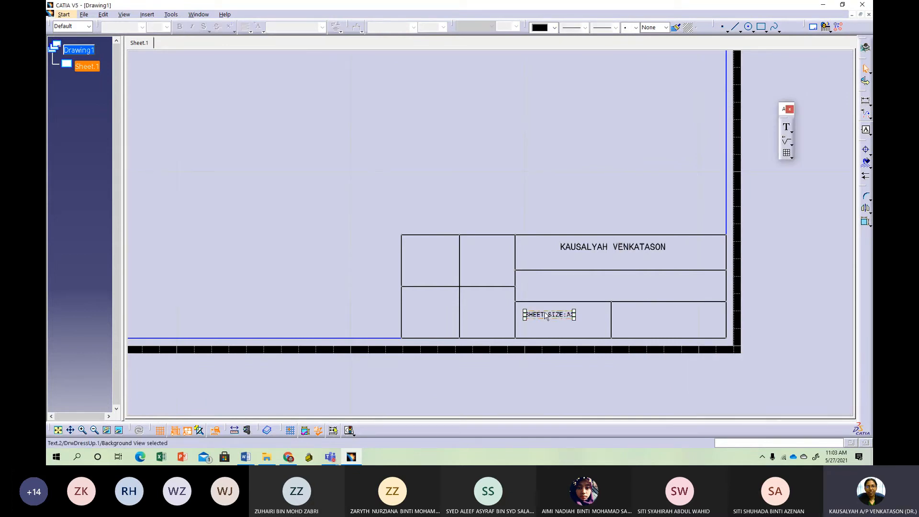
# Try to colour the "SHEET SIZE:A3" text magenta through the colour setting in its text properties.
pyautogui.rightClick(545, 315)
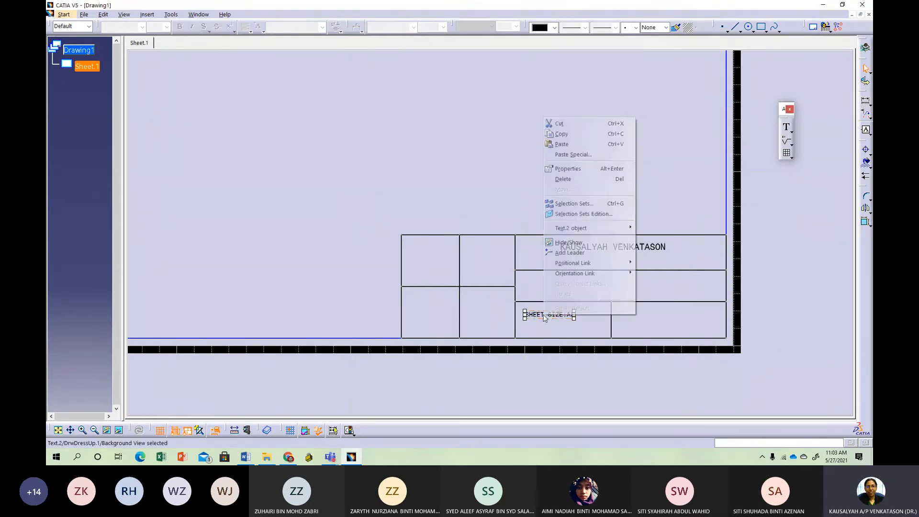
pyautogui.click(568, 173)
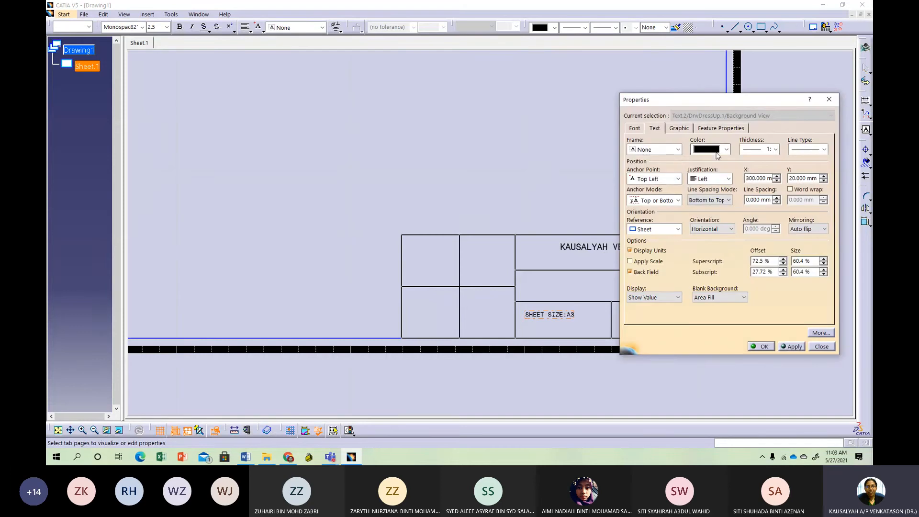
pyautogui.click(727, 149)
pyautogui.click(716, 217)
pyautogui.click(788, 346)
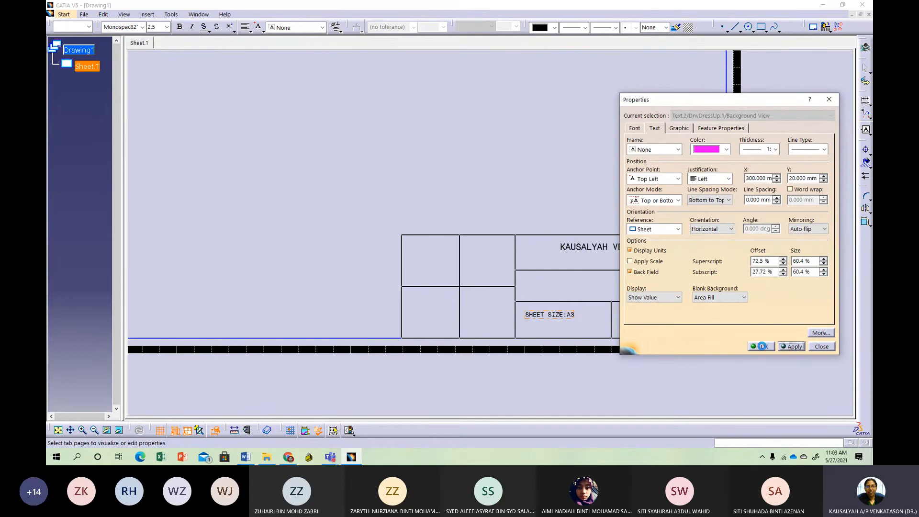
pyautogui.click(761, 346)
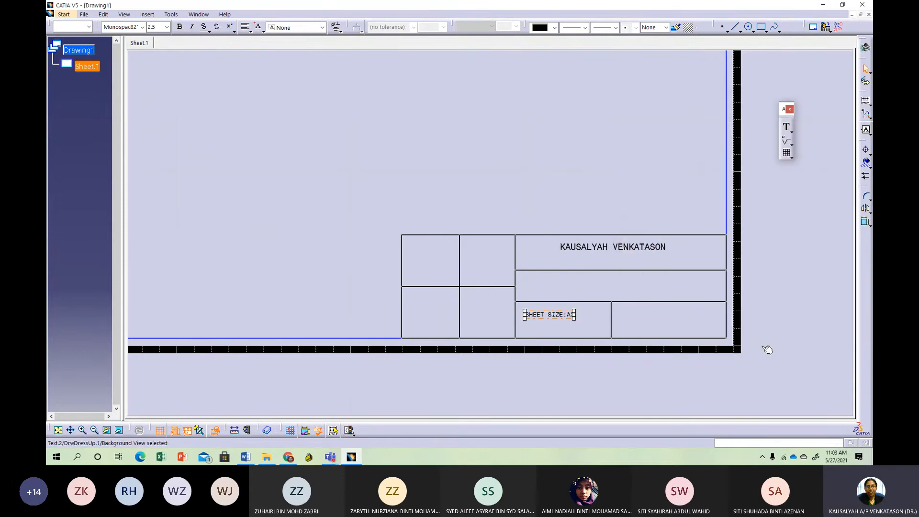
# Examine the colour setting in the sheet size text's properties, and open the name text in the editor without changing it.
pyautogui.rightClick(545, 316)
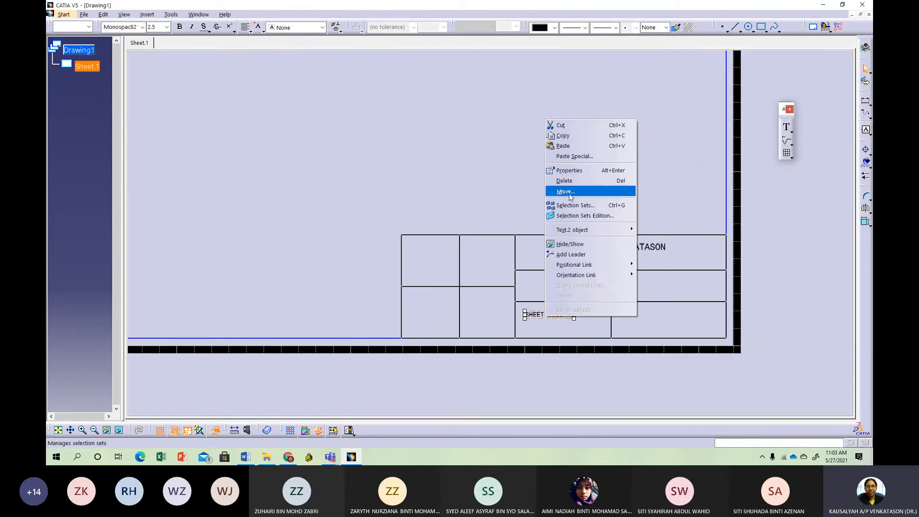
pyautogui.click(577, 170)
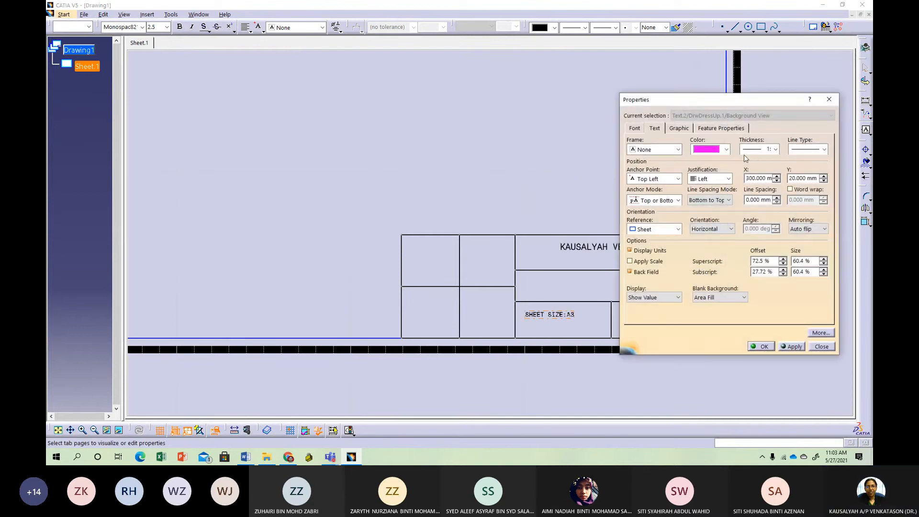
pyautogui.click(821, 347)
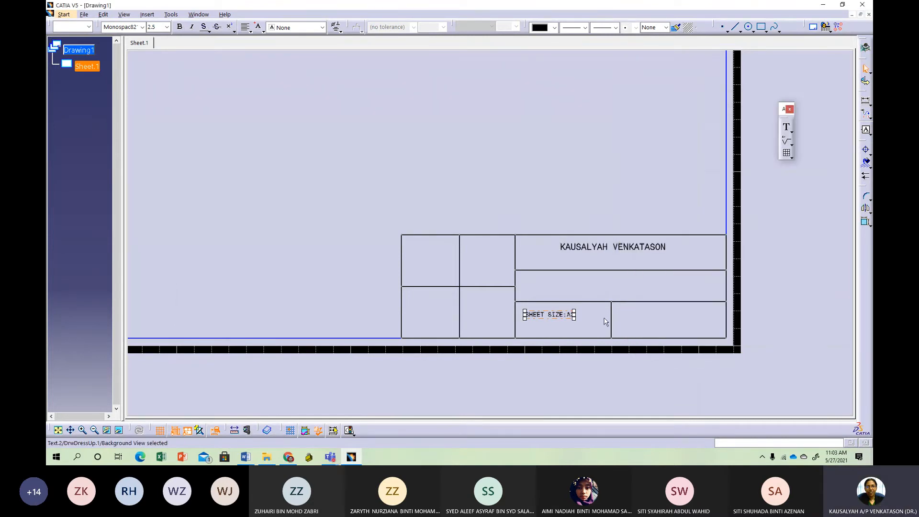
pyautogui.doubleClick(568, 314)
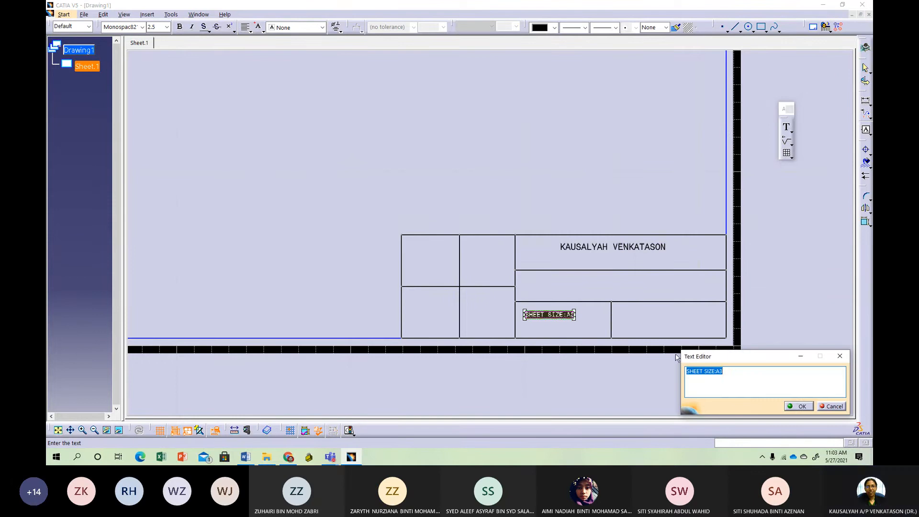
pyautogui.rightClick(556, 317)
pyautogui.click(589, 321)
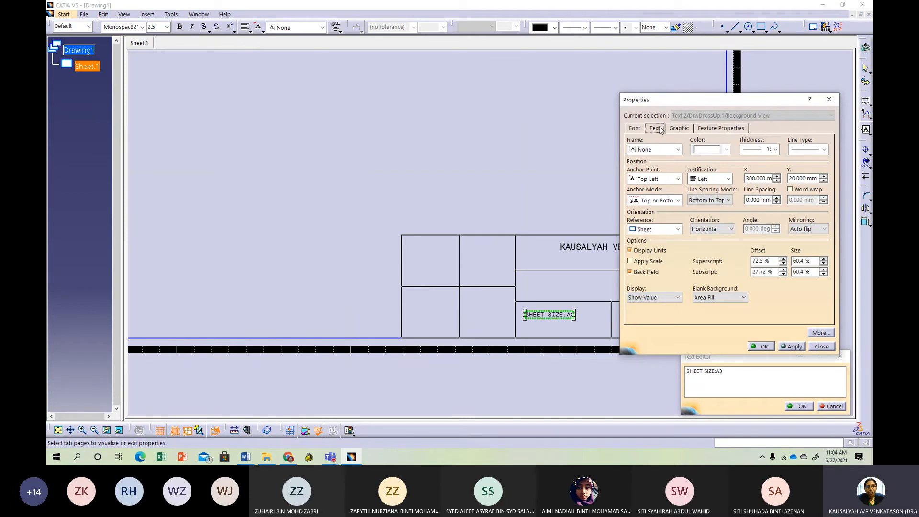
pyautogui.click(821, 347)
pyautogui.click(677, 324)
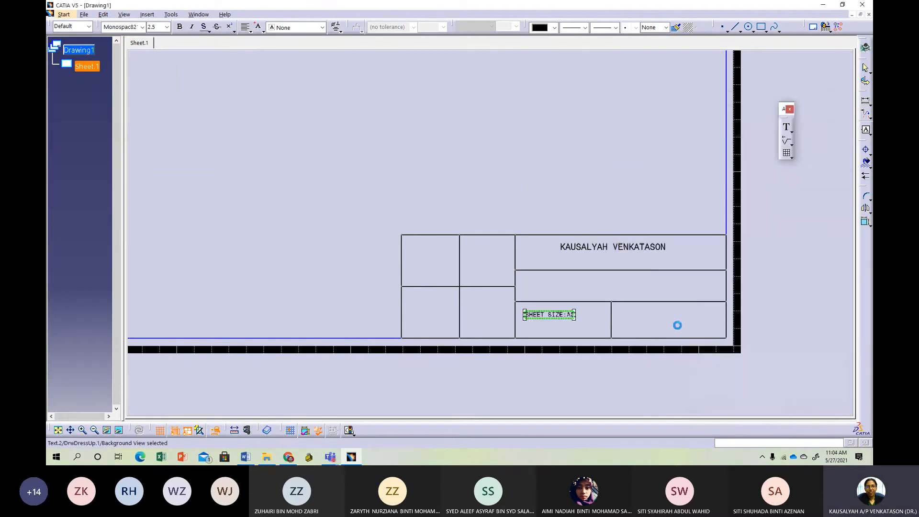
pyautogui.doubleClick(648, 248)
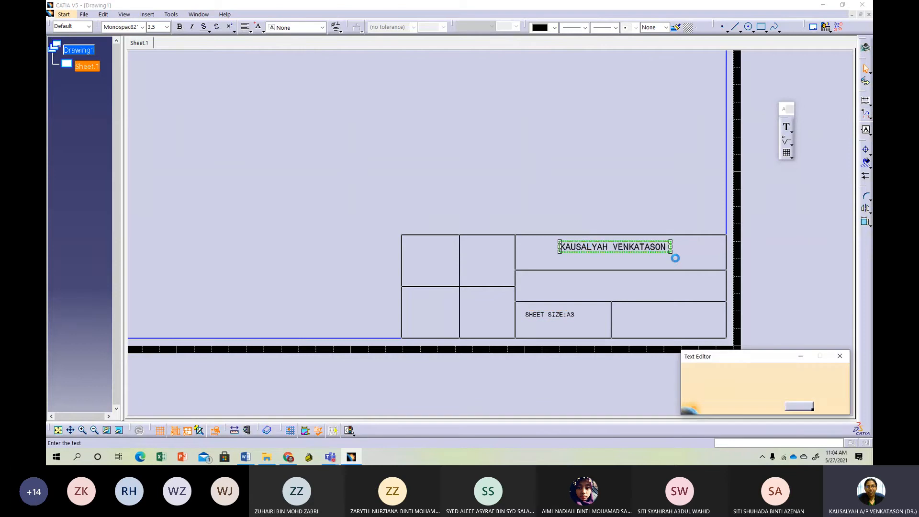
pyautogui.click(841, 357)
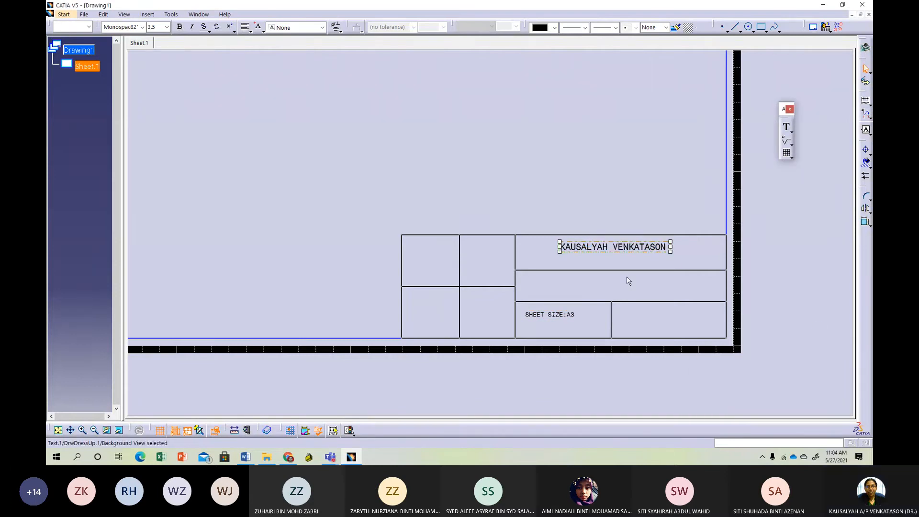
# Set the graphic colour of the "SHEET SIZE:A3" text to magenta.
pyautogui.click(568, 316)
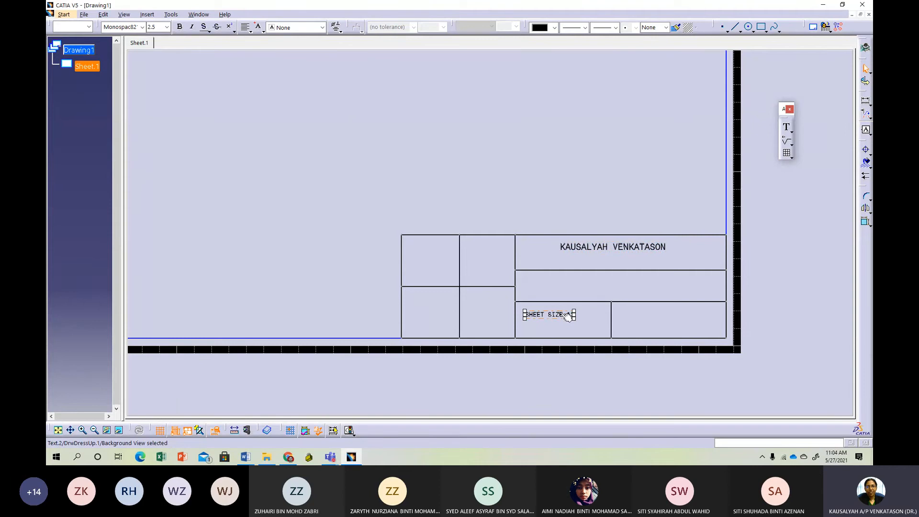
pyautogui.click(553, 27)
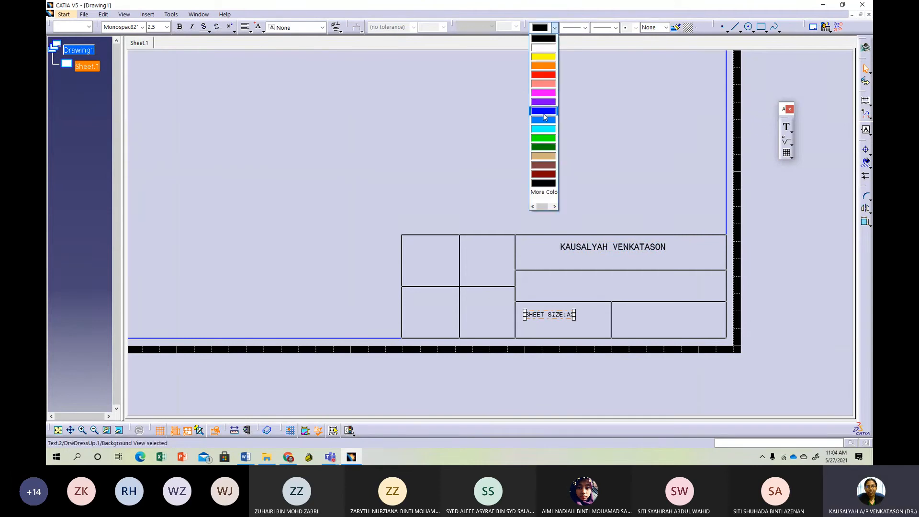
pyautogui.click(547, 93)
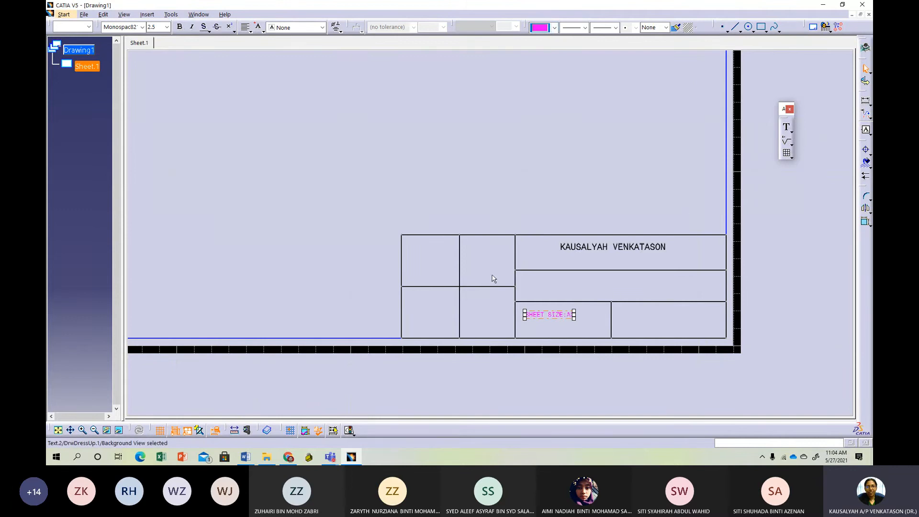
# Add the text "DRAWN BY: ABC" along the upper edge of the title block's upper-left cell.
pyautogui.click(787, 128)
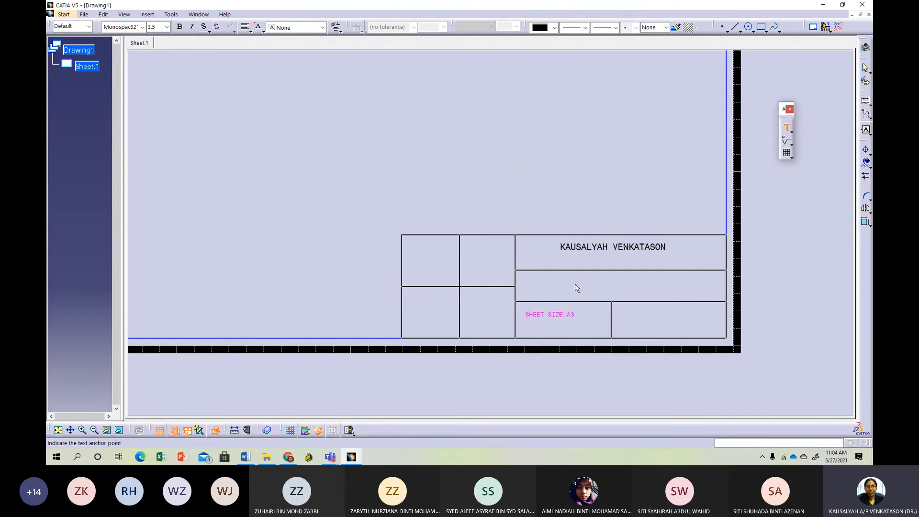
pyautogui.click(408, 257)
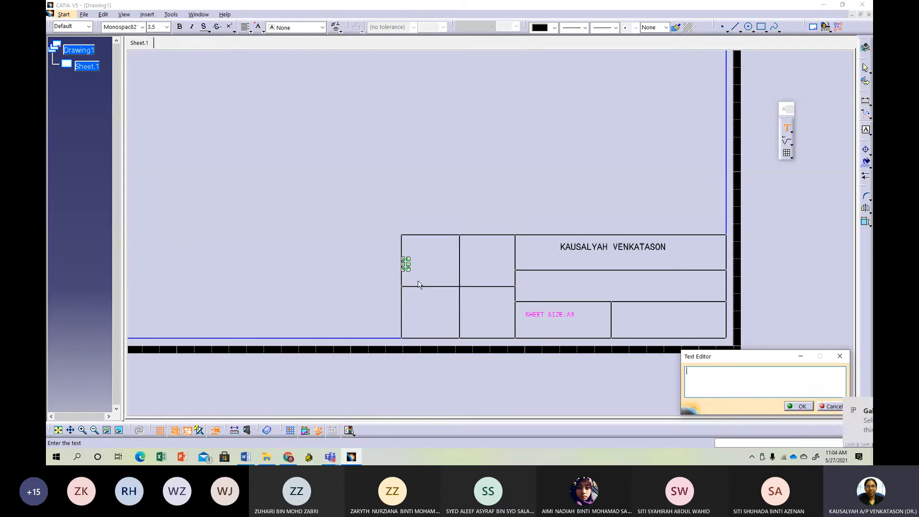
pyautogui.write('DRA')
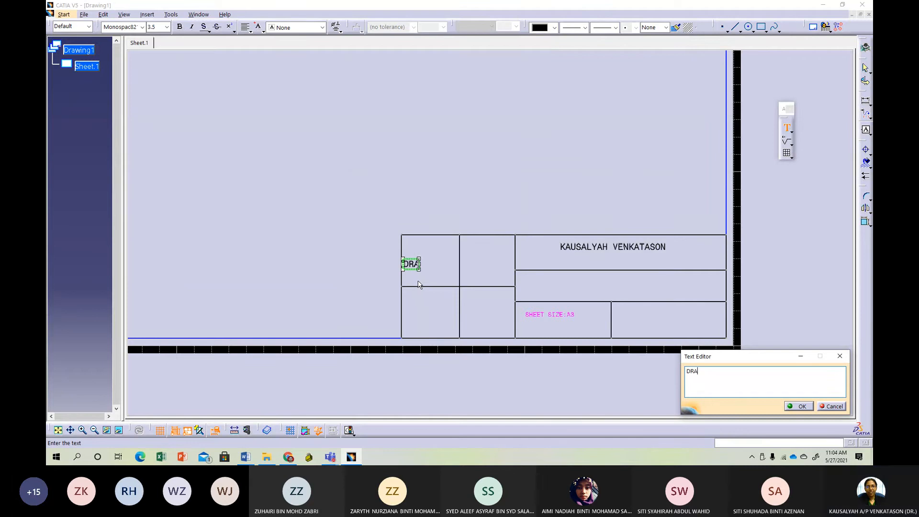
pyautogui.write('EN BY:')
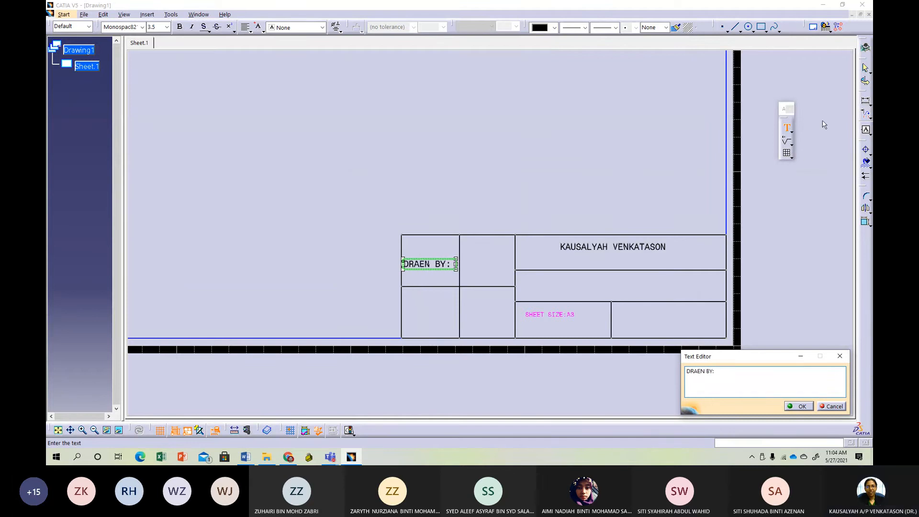
pyautogui.moveTo(697, 371); pyautogui.dragTo(703, 372)
pyautogui.write('W')
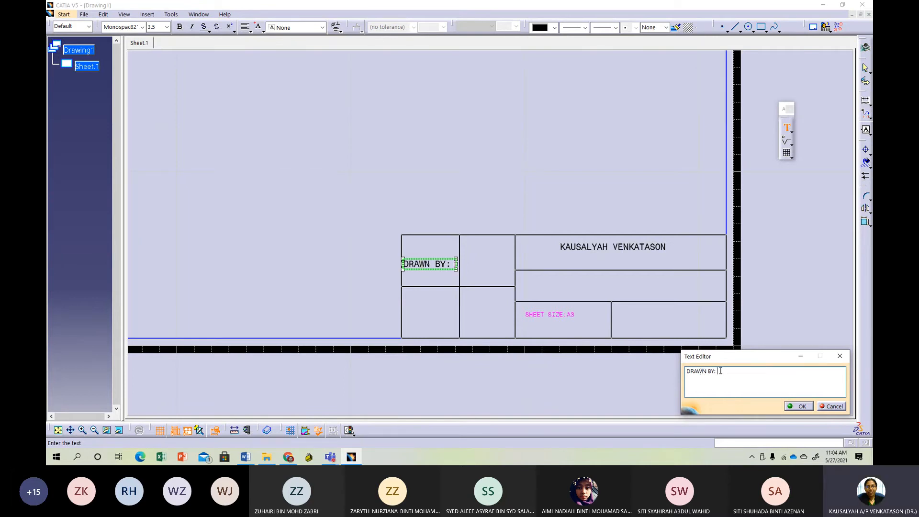
pyautogui.write('ABC')
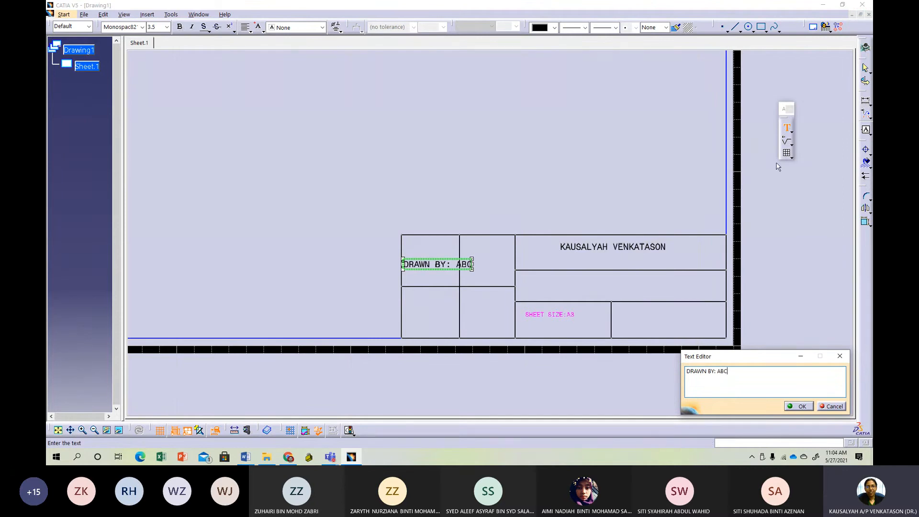
pyautogui.click(771, 298)
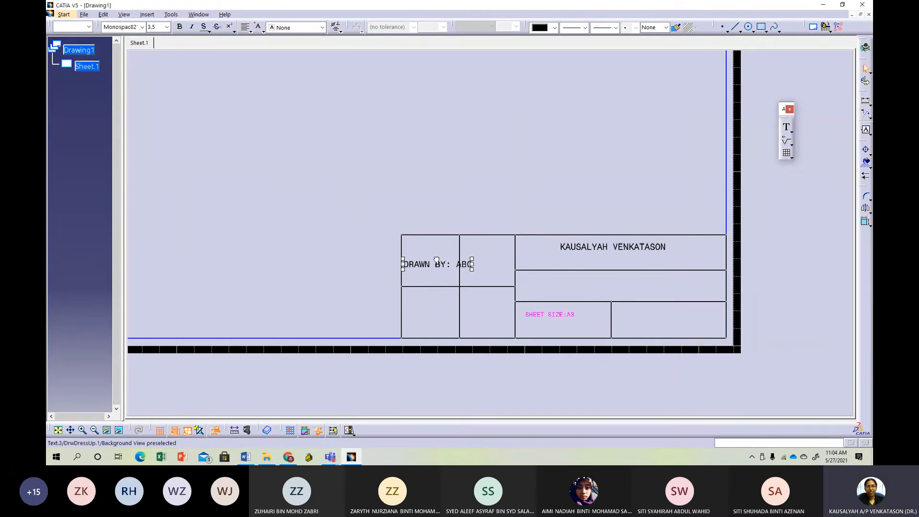
# Delete the vertical divider lines that split the left part of the title block beside the "DRAWN BY: ABC" text.
pyautogui.moveTo(449, 265)
pyautogui.mouseDown()
pyautogui.moveTo(450, 247)
pyautogui.moveTo(483, 262)
pyautogui.mouseUp()
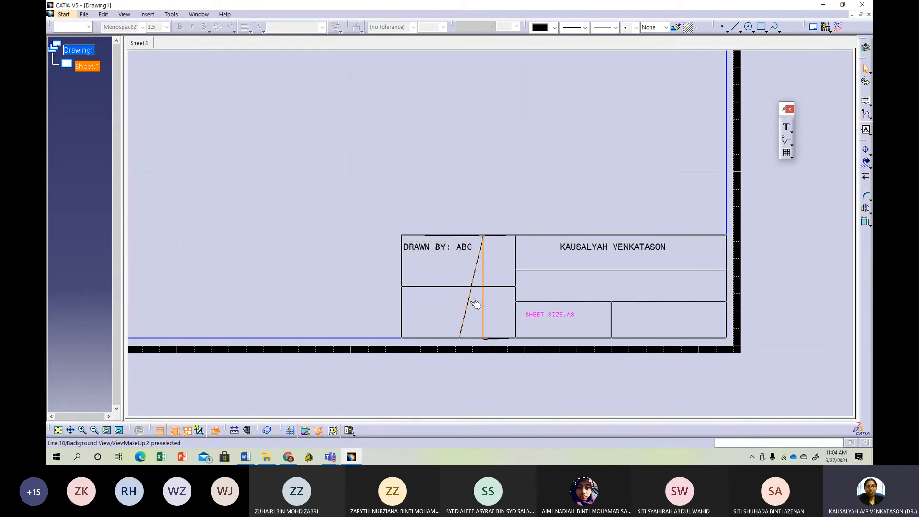
pyautogui.click(471, 303)
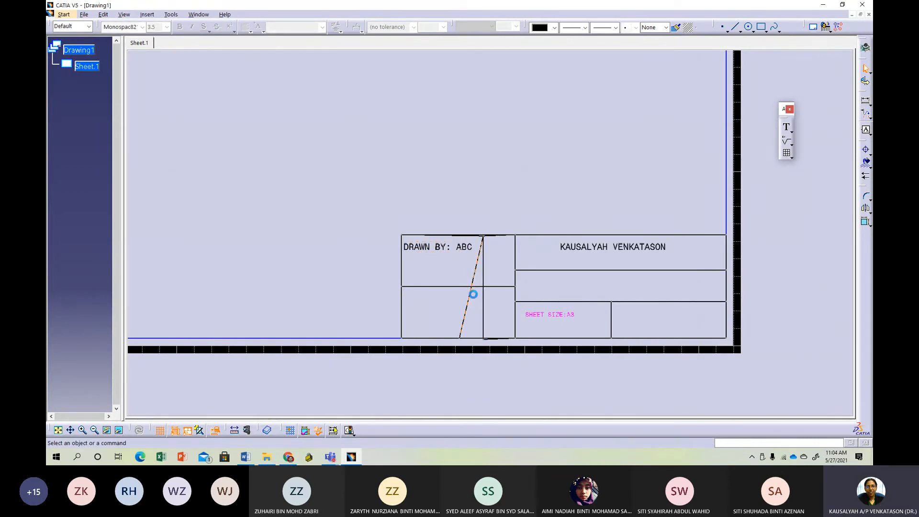
pyautogui.press('Delete')
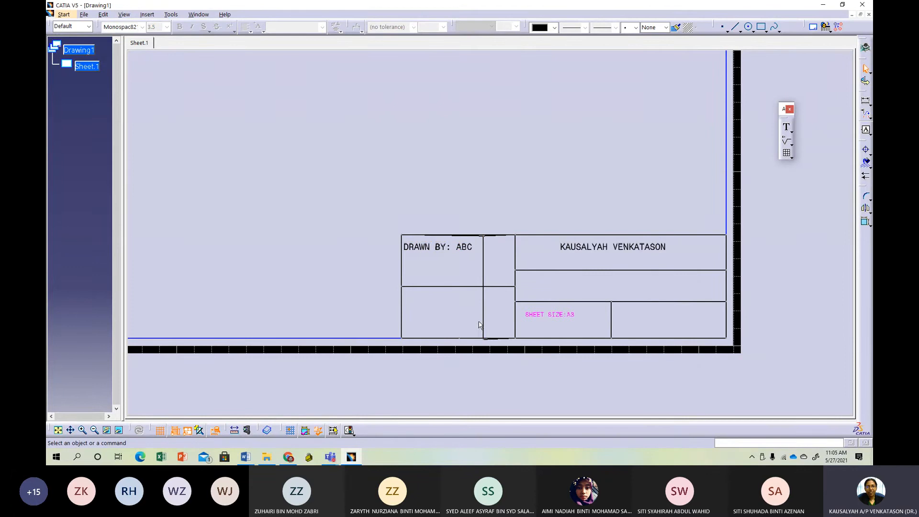
pyautogui.click(484, 249)
pyautogui.press('Delete')
# Add the date text "27/05/2021" directly beneath "DRAWN BY: ABC" in the title block.
pyautogui.click(787, 127)
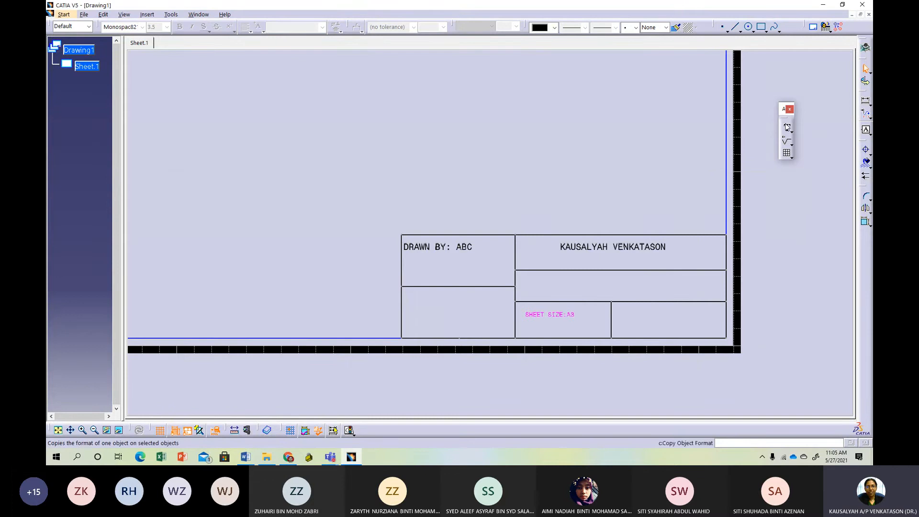
pyautogui.click(408, 262)
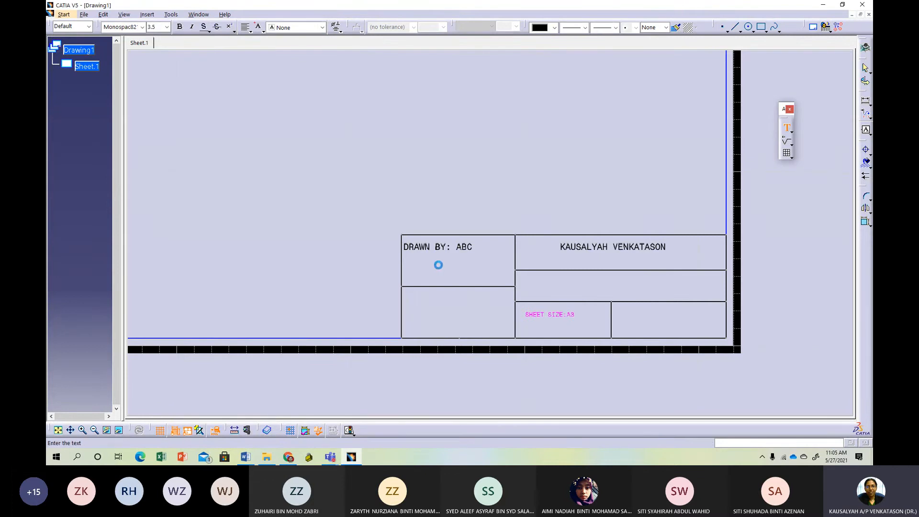
pyautogui.write('25')
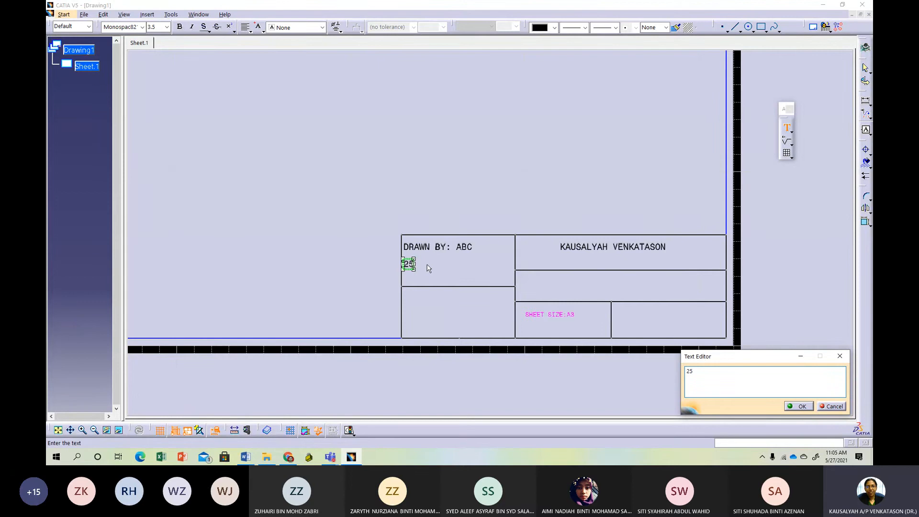
pyautogui.press('BackSpace')
pyautogui.write('7/05/')
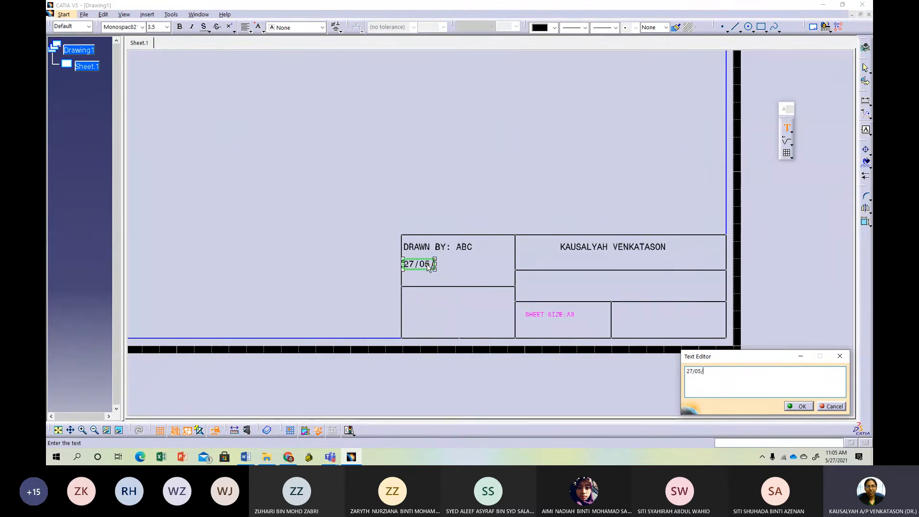
pyautogui.write('2021')
pyautogui.click(430, 268)
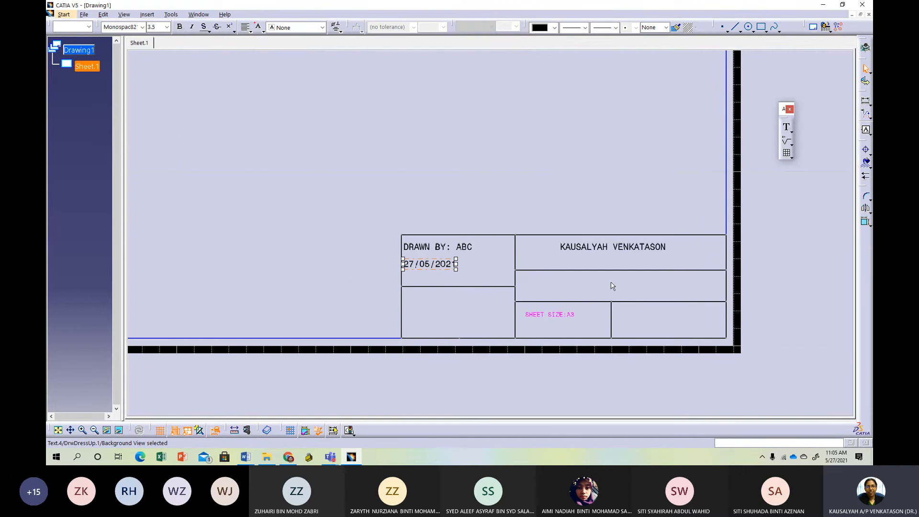
# Leave the sheet background and return to the drawing's working views.
pyautogui.moveTo(563, 193); pyautogui.dragTo(598, 229, button='middle')
pyautogui.moveTo(600, 261); pyautogui.dragTo(597, 282, button='middle')
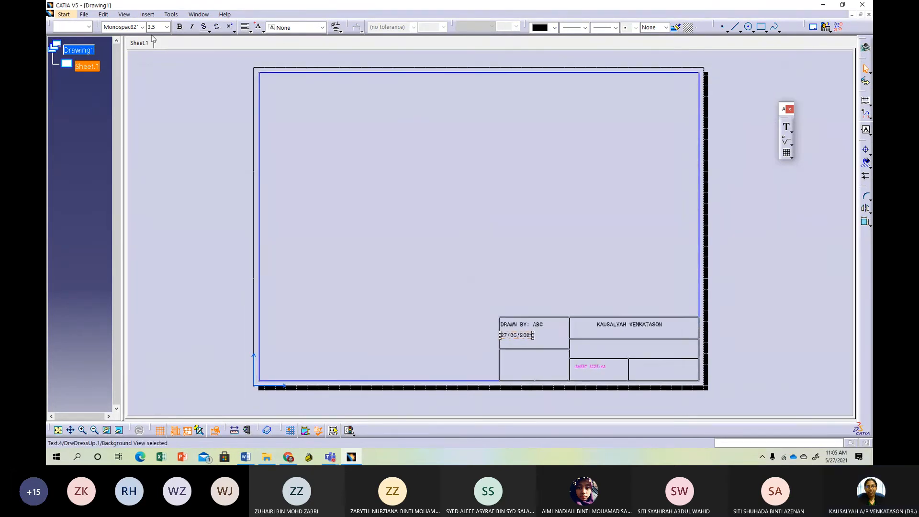
pyautogui.click(102, 15)
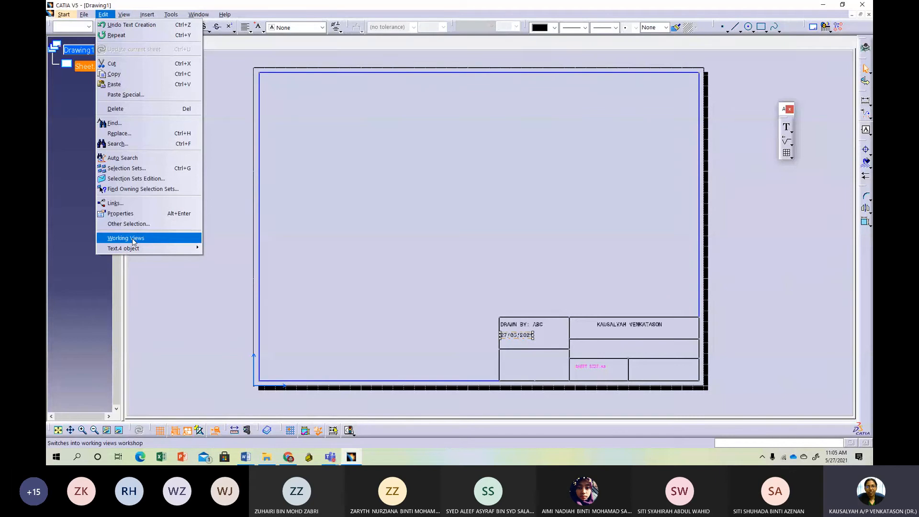
pyautogui.click(133, 239)
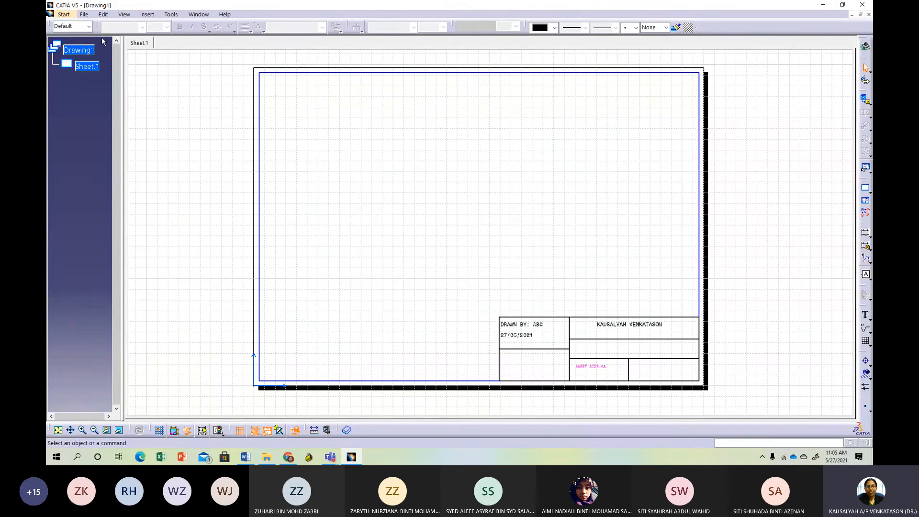
# Save the drawing as a CATDrawing in the Desktop catia folder, named "Drawing Template" plus the author's first name and "Assignments".
pyautogui.click(84, 15)
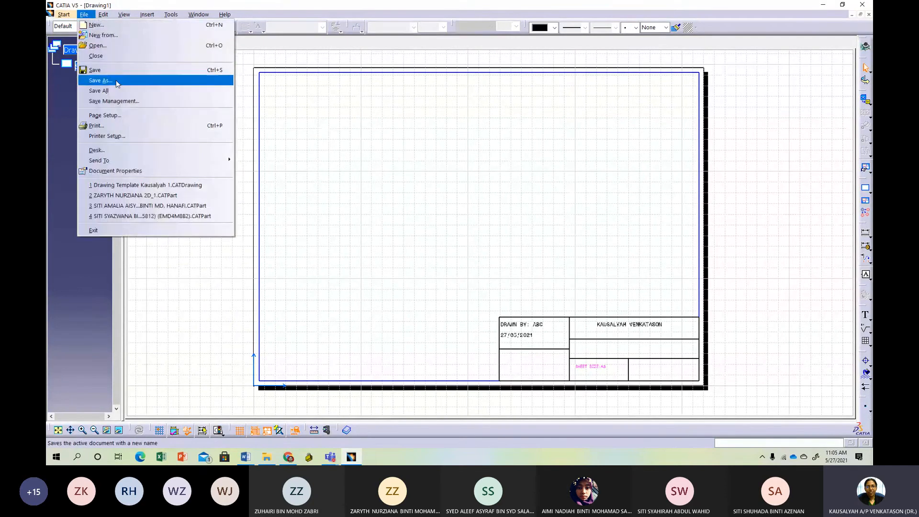
pyautogui.click(118, 70)
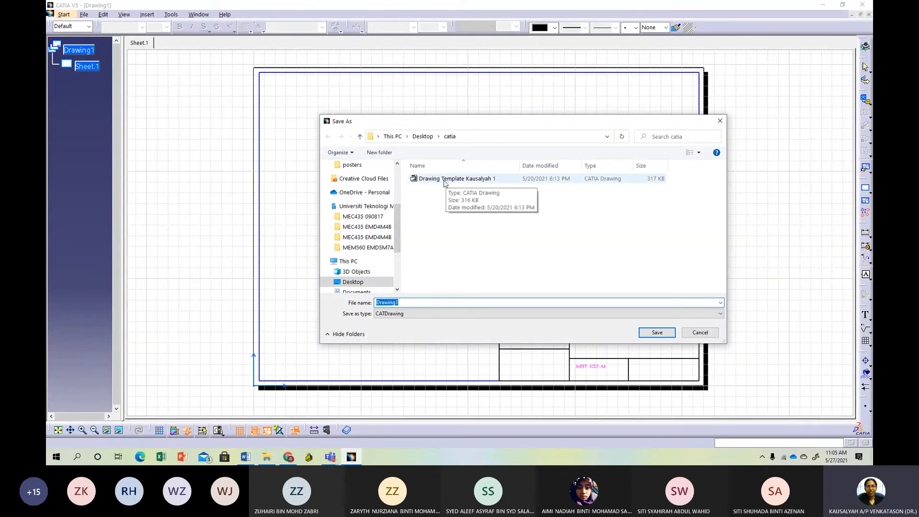
pyautogui.click(461, 180)
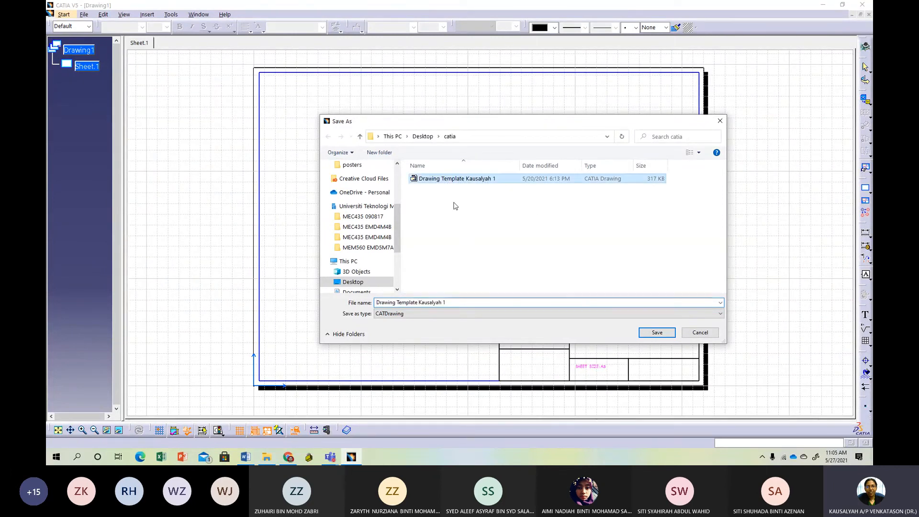
pyautogui.press('End')
pyautogui.press('BackSpace')
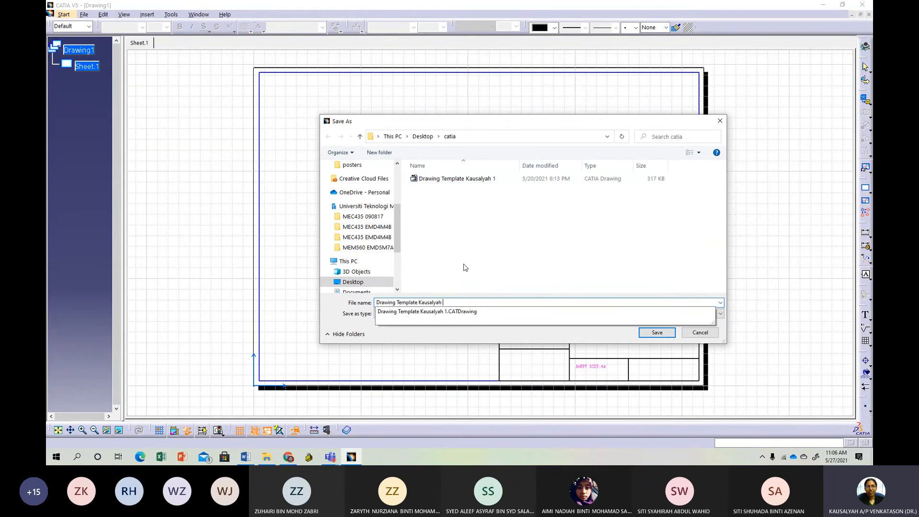
pyautogui.write('2')
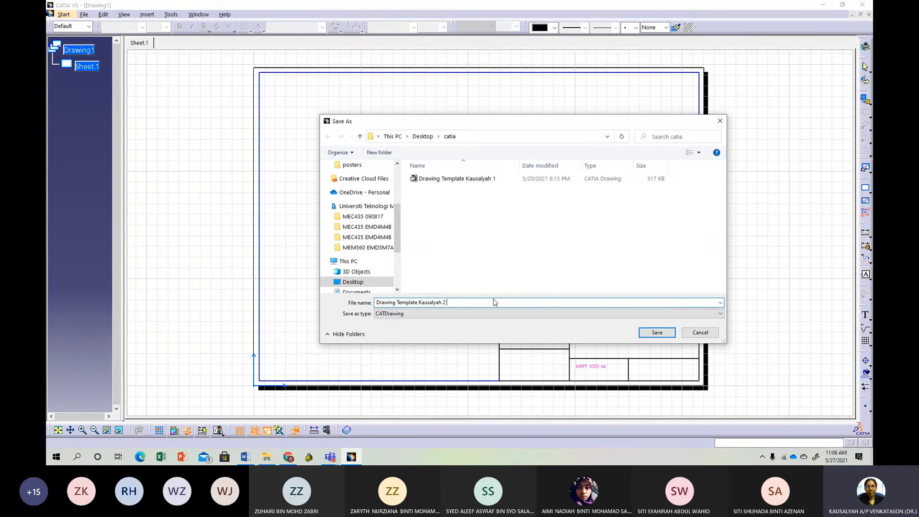
pyautogui.press('BackSpace')
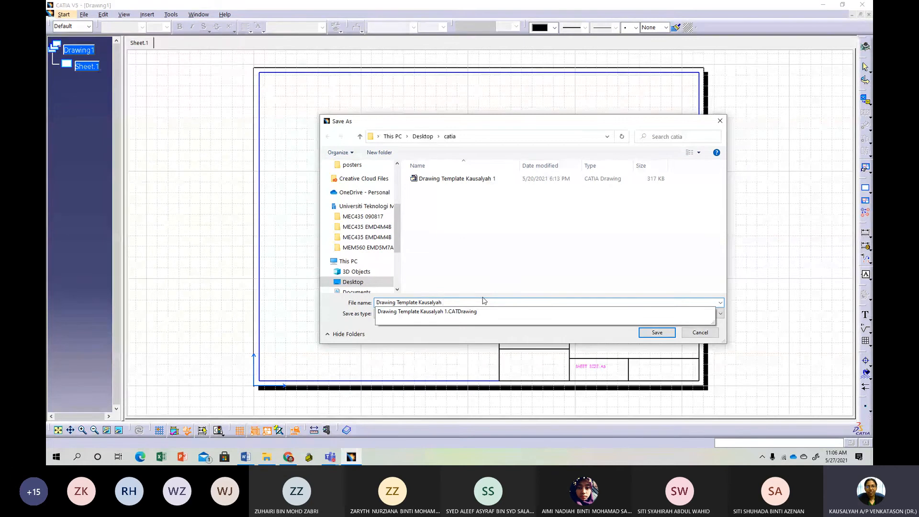
pyautogui.write('aSSIGN')
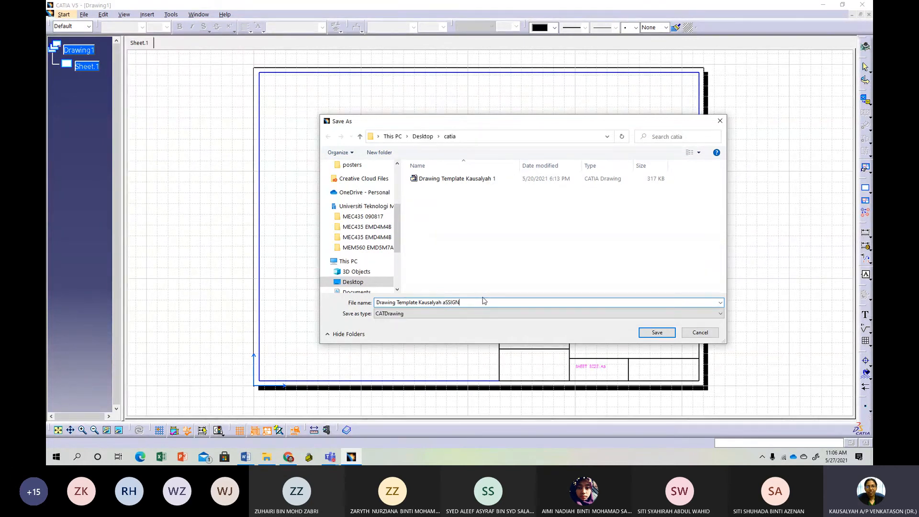
pyautogui.press('BackSpace')
pyautogui.press('BackSpace')
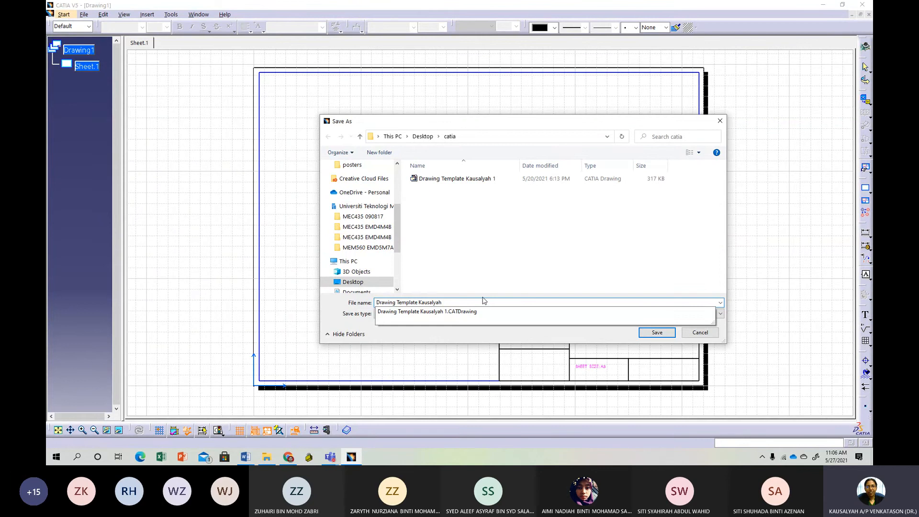
pyautogui.write('Assignment')
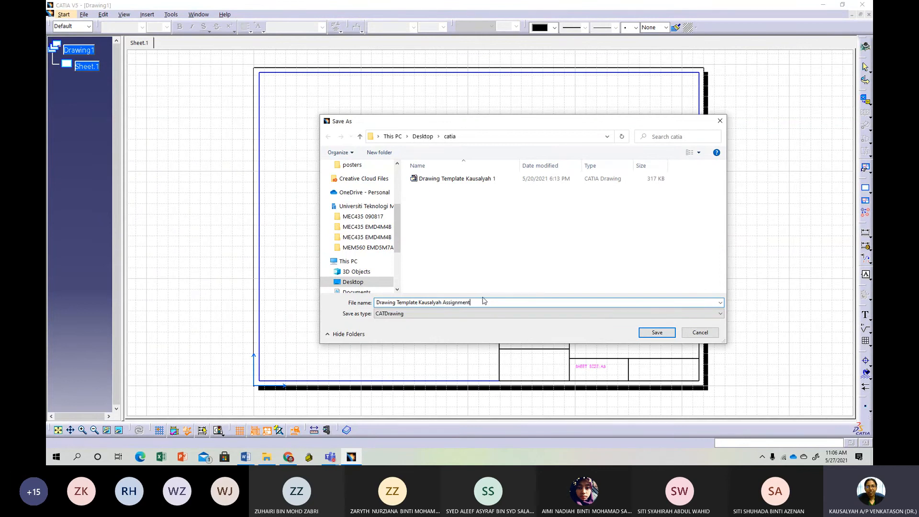
pyautogui.write('ds')
pyautogui.click(656, 333)
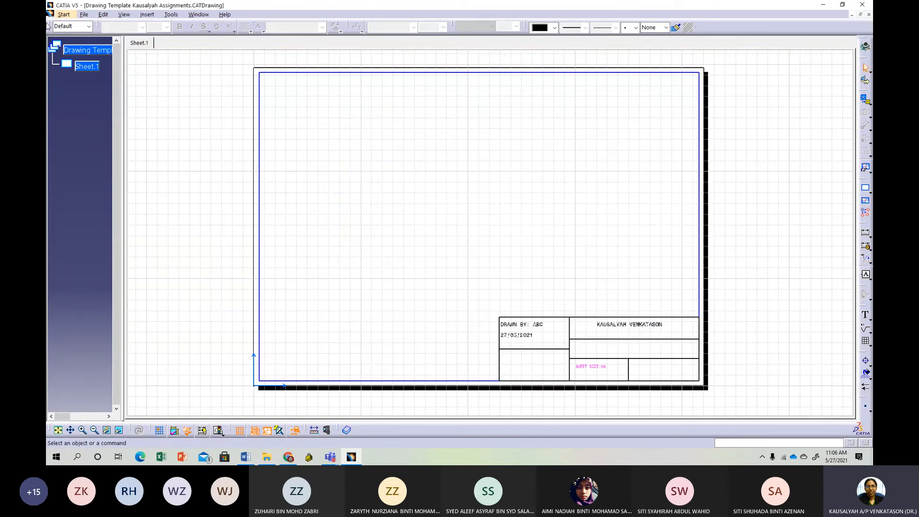
# Leave the saved template drawing and go back to the CREATING OWN TEMPLATES part.
pyautogui.hotkey('ctrl', 'Tab')
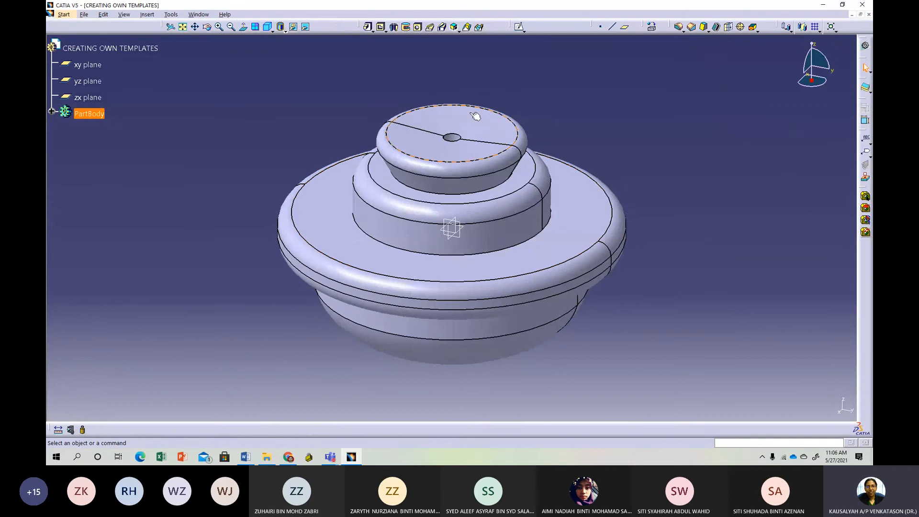
pyautogui.click(544, 218)
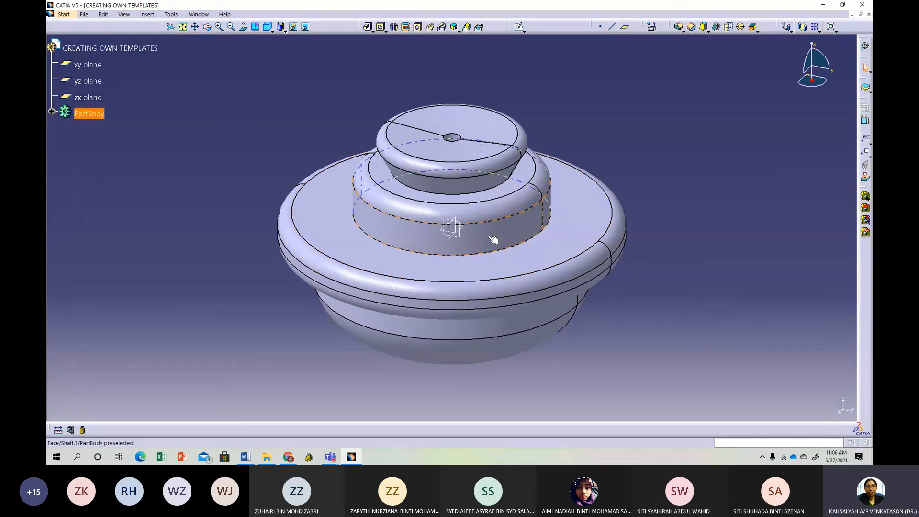
# Create a new drawing from the part with an empty A3 ISO layout, and close it again.
pyautogui.click(84, 16)
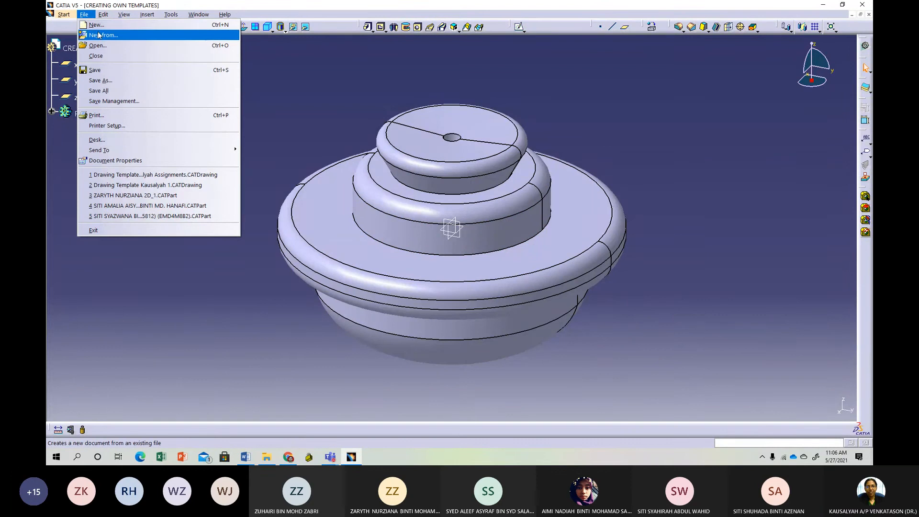
pyautogui.moveTo(64, 14)
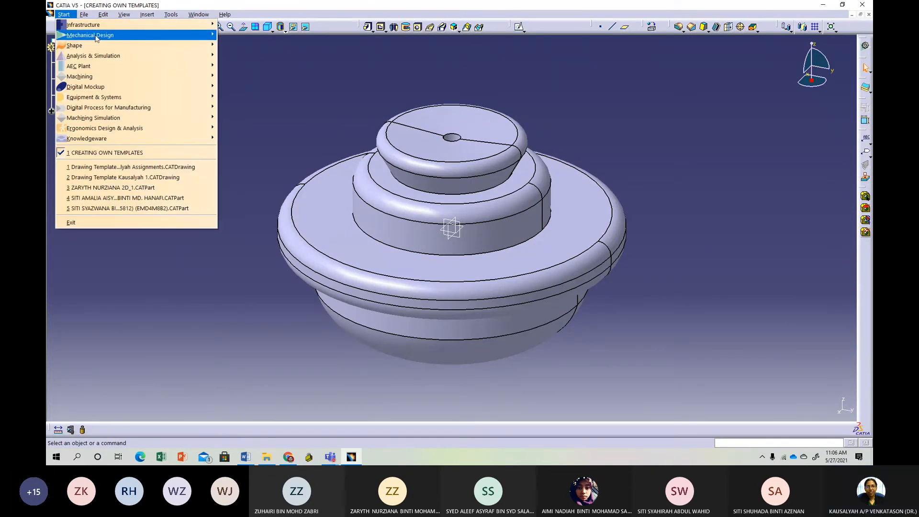
pyautogui.click(236, 111)
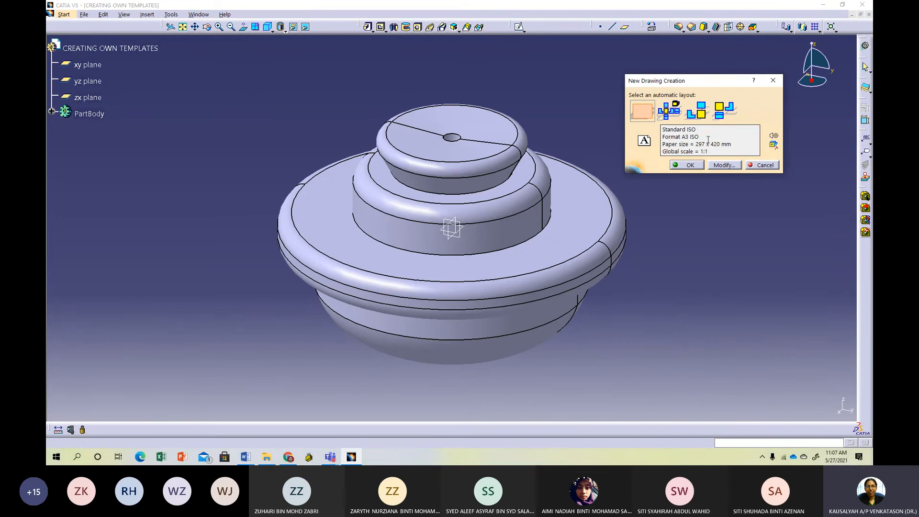
pyautogui.click(690, 165)
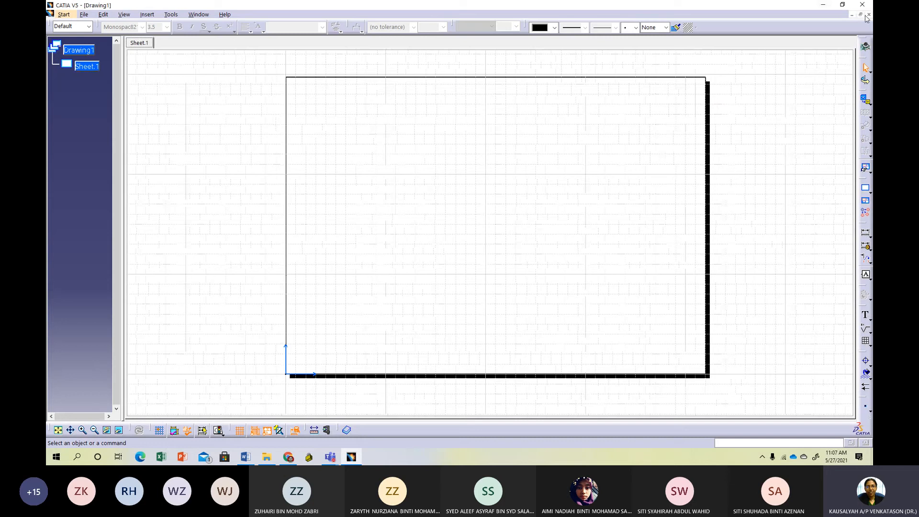
pyautogui.click(868, 14)
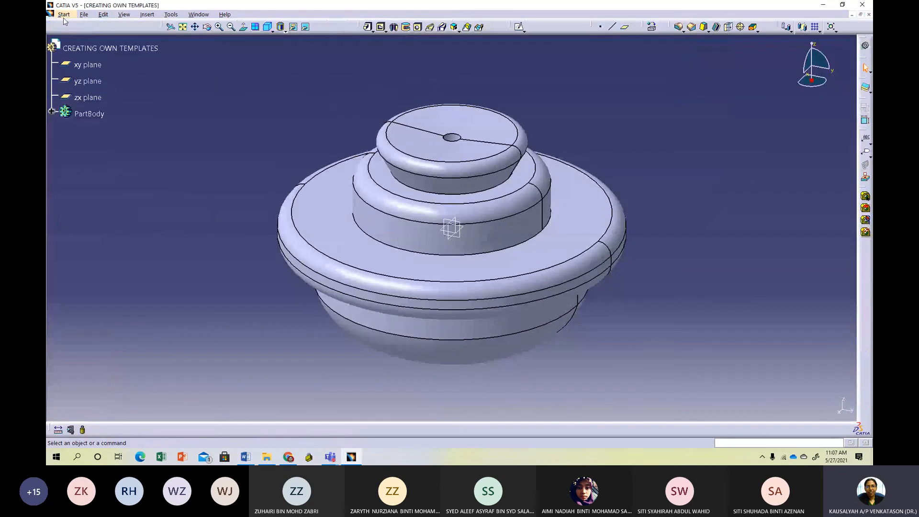
# Create a new drawing from the part with an empty layout, keeping the ISO standard and A3 ISO landscape format.
pyautogui.click(64, 15)
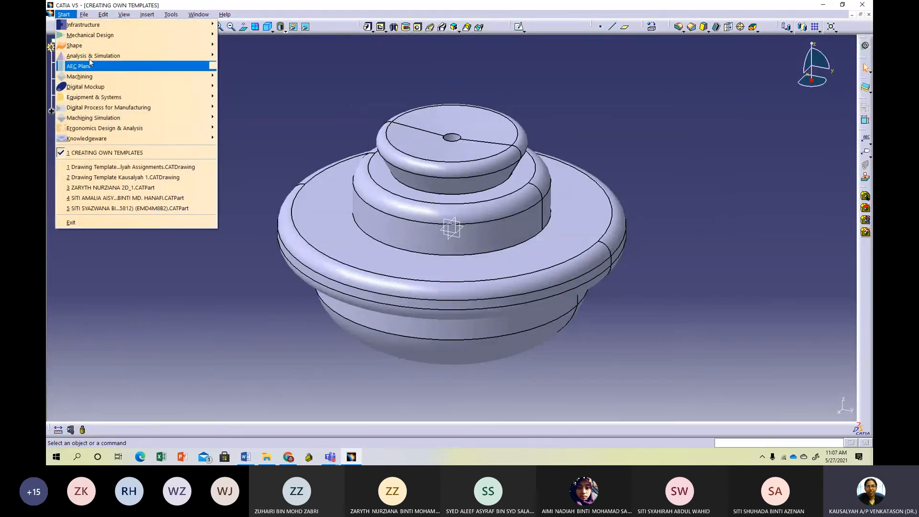
pyautogui.moveTo(93, 36)
pyautogui.click(283, 118)
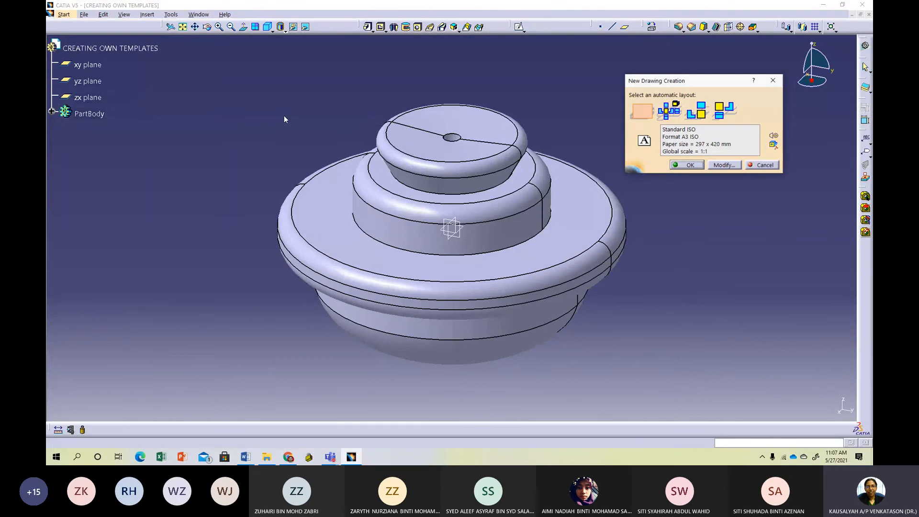
pyautogui.click(633, 111)
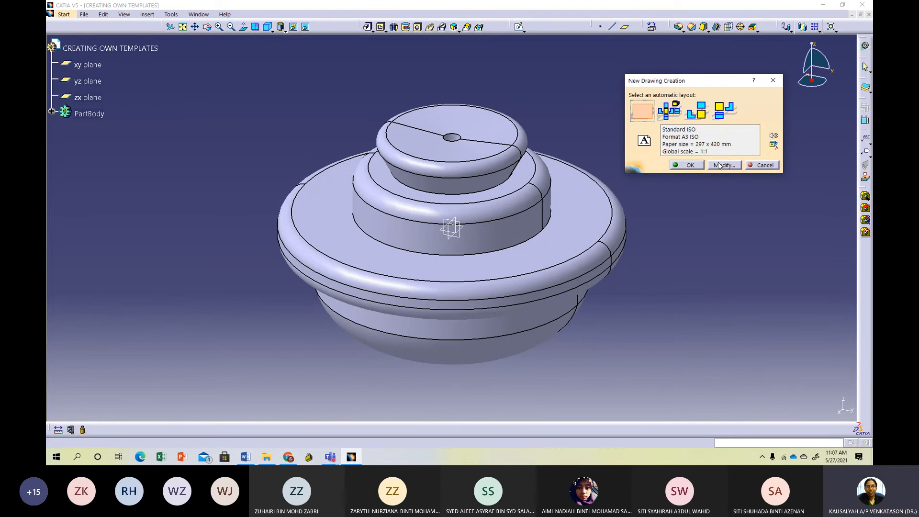
pyautogui.click(737, 167)
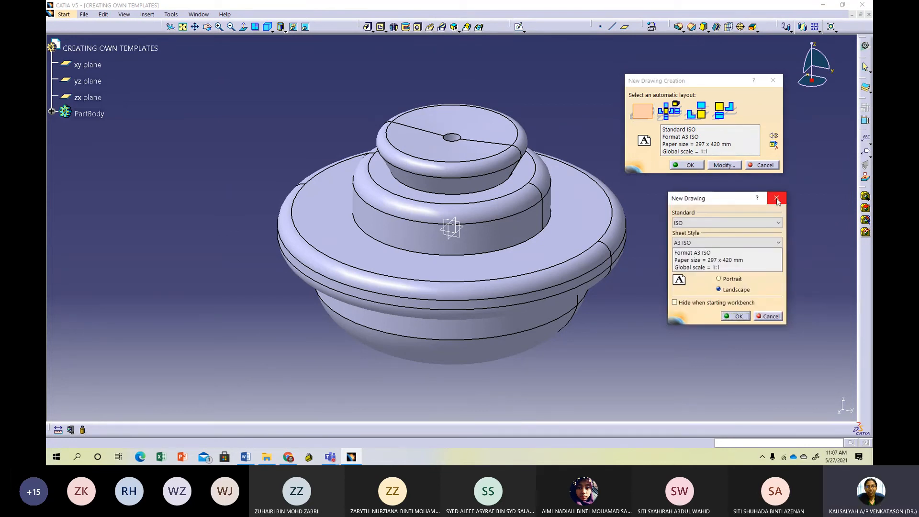
pyautogui.click(776, 200)
pyautogui.click(692, 163)
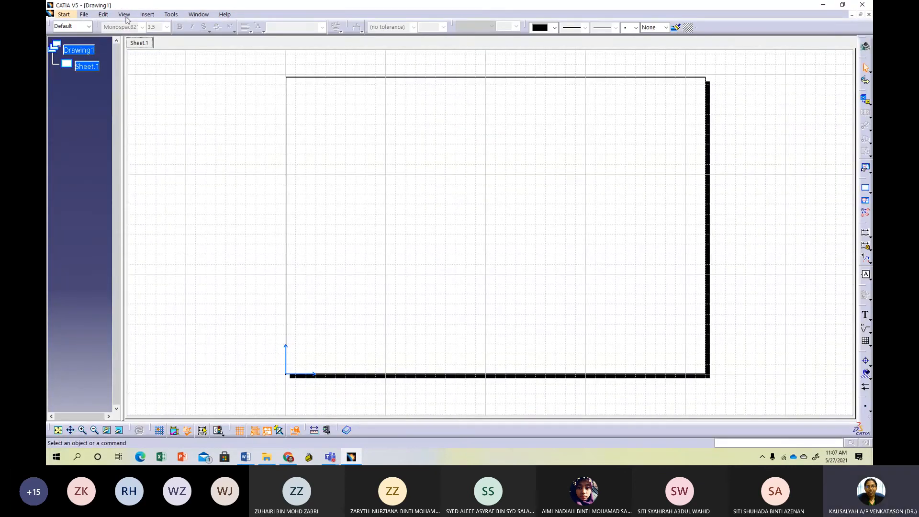
# Switch the new drawing's sheet to background editing.
pyautogui.click(103, 15)
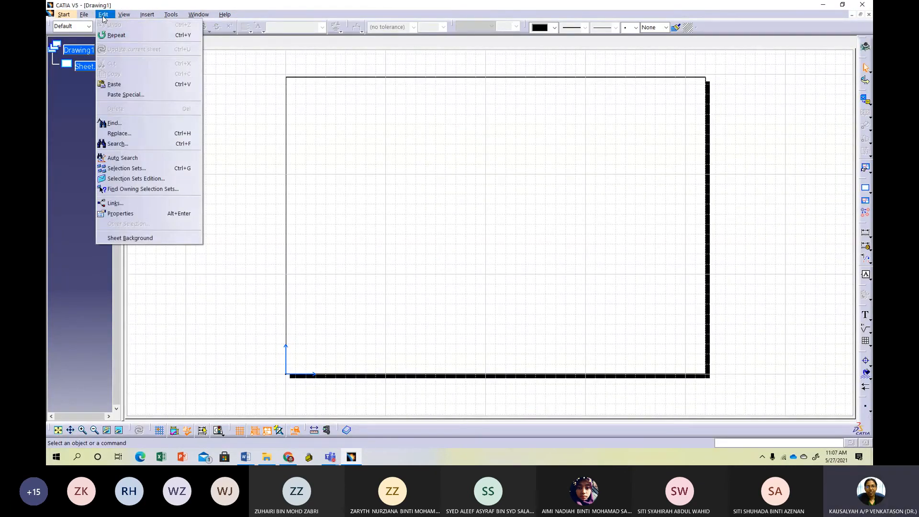
pyautogui.click(126, 238)
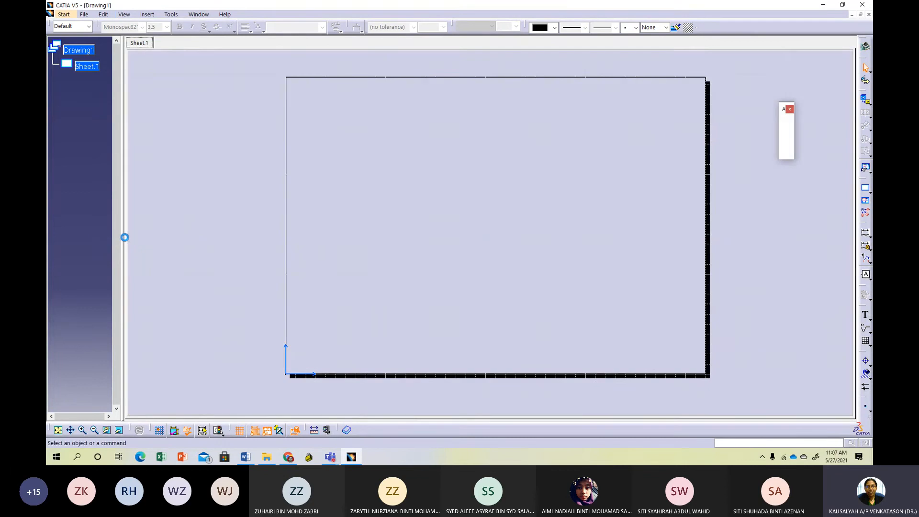
pyautogui.click(148, 15)
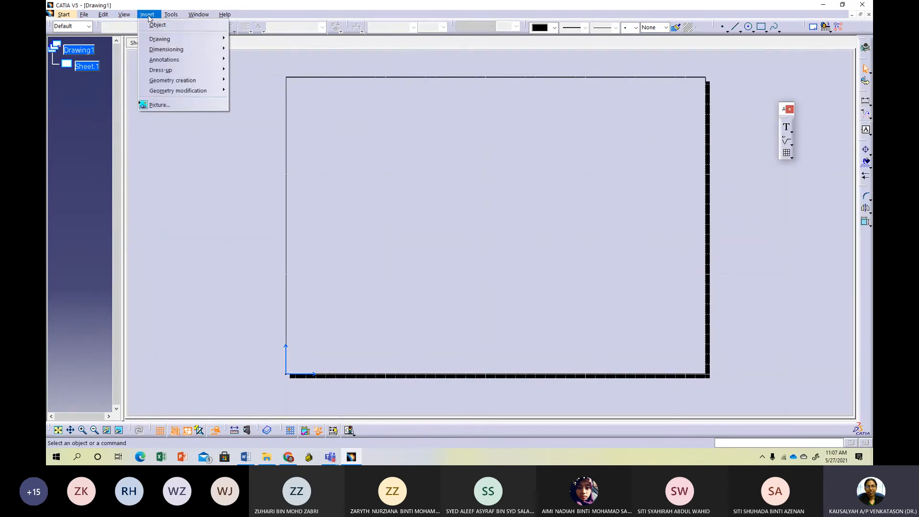
pyautogui.moveTo(102, 15)
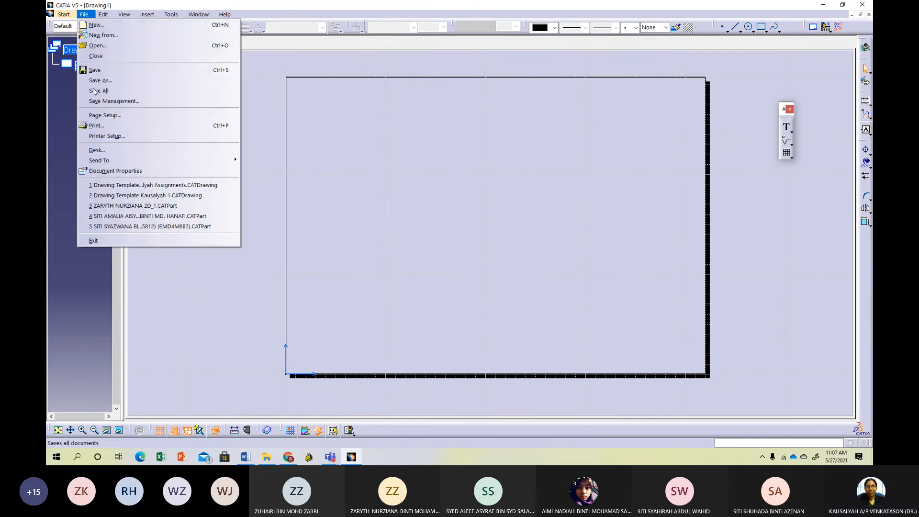
pyautogui.click(178, 119)
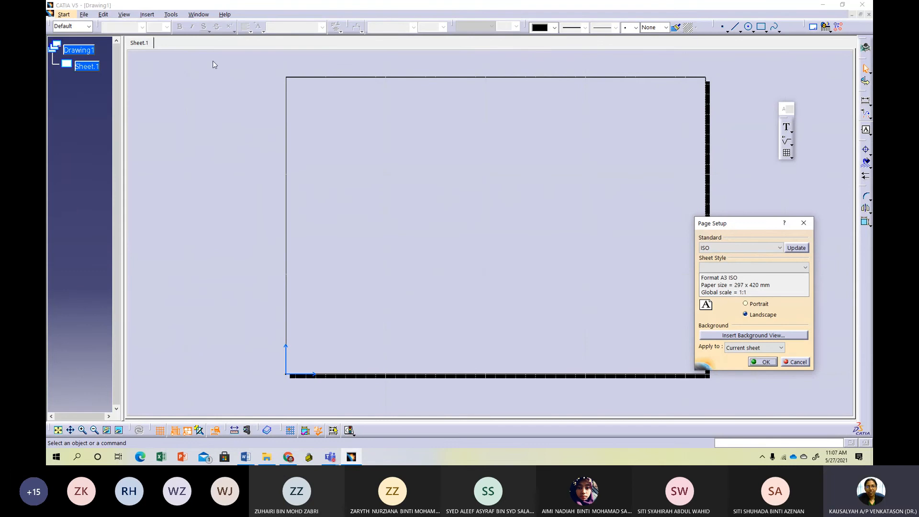
pyautogui.moveTo(738, 233); pyautogui.dragTo(670, 139)
pyautogui.click(735, 128)
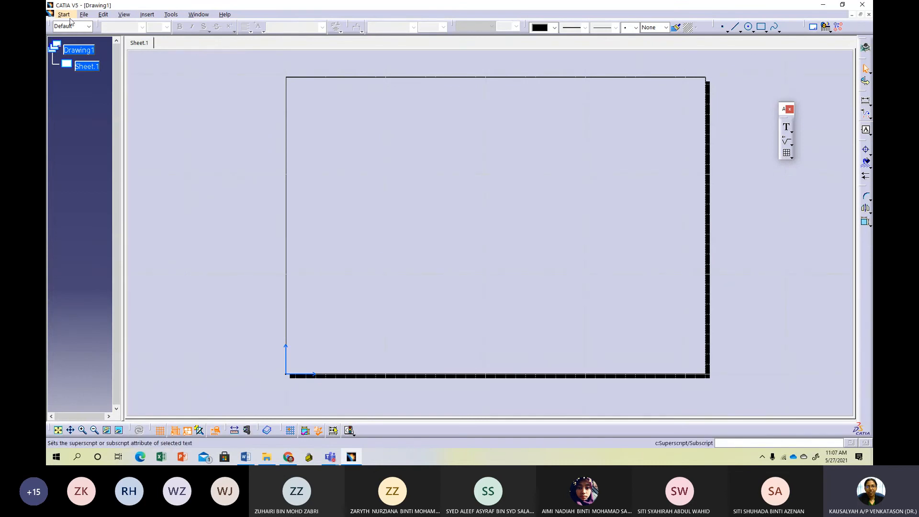
pyautogui.click(84, 14)
pyautogui.click(111, 116)
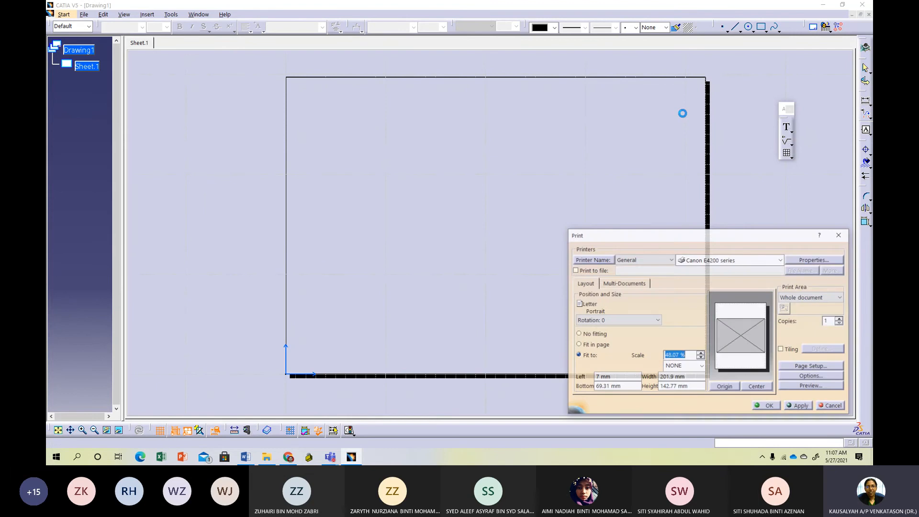
pyautogui.click(839, 235)
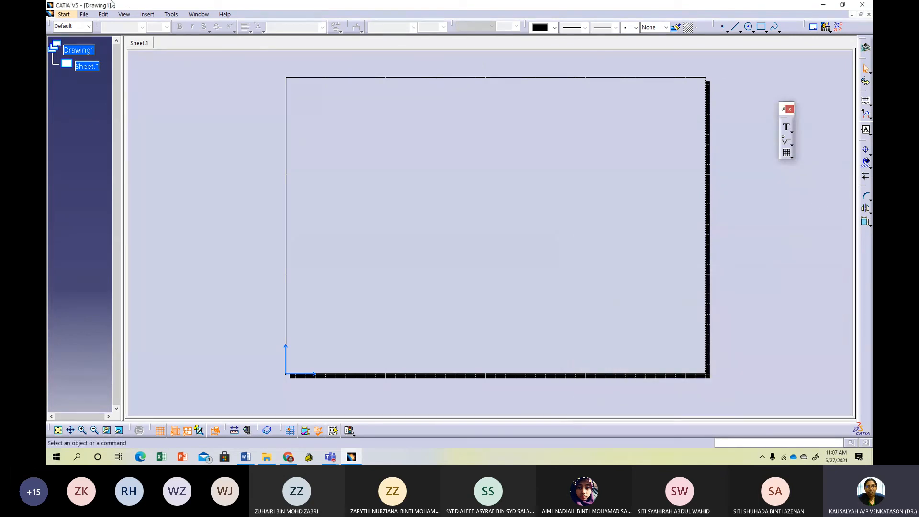
# Use Page Setup to insert the background view from the saved "Assignments" drawing template in the Desktop catia folder into the current sheet.
pyautogui.click(84, 14)
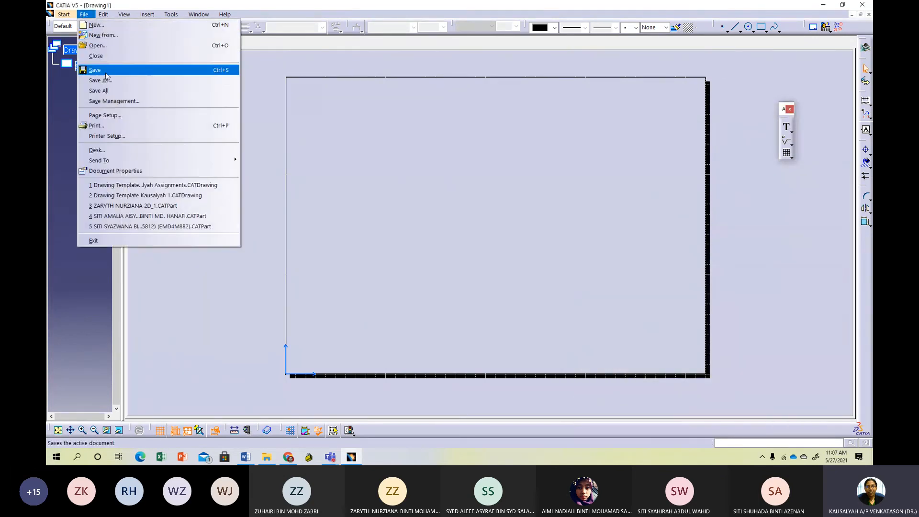
pyautogui.click(105, 116)
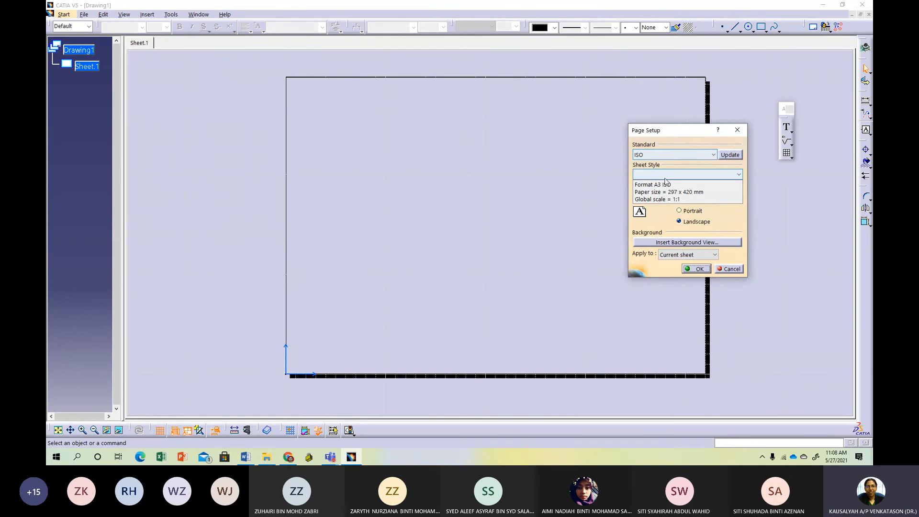
pyautogui.click(716, 244)
pyautogui.moveTo(705, 209); pyautogui.dragTo(383, 132)
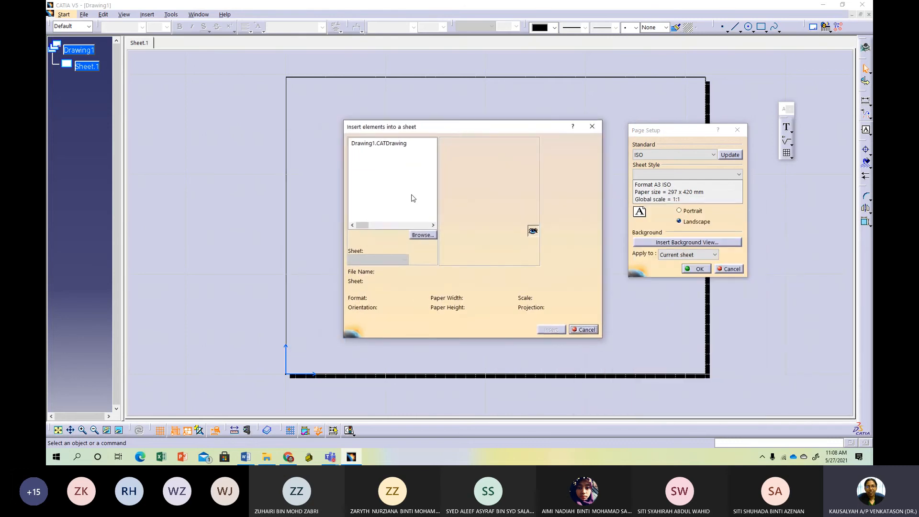
pyautogui.click(423, 235)
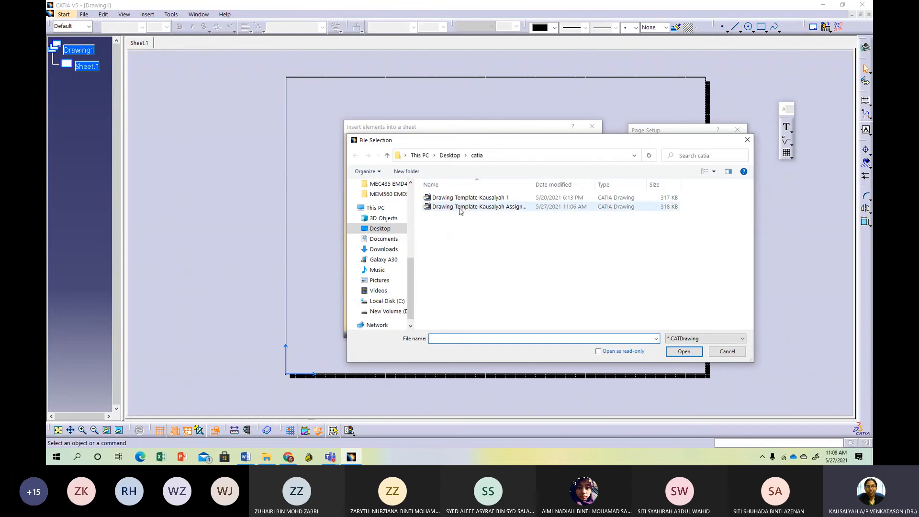
pyautogui.click(460, 210)
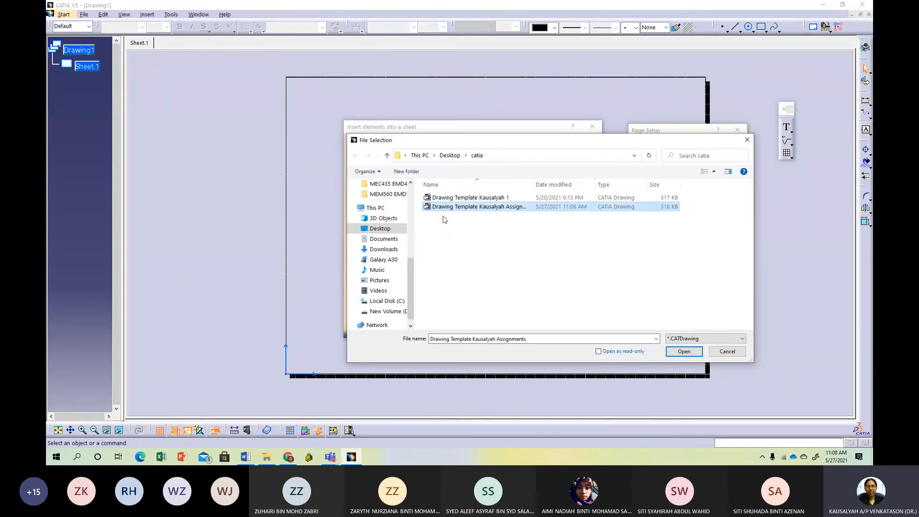
pyautogui.press('Return')
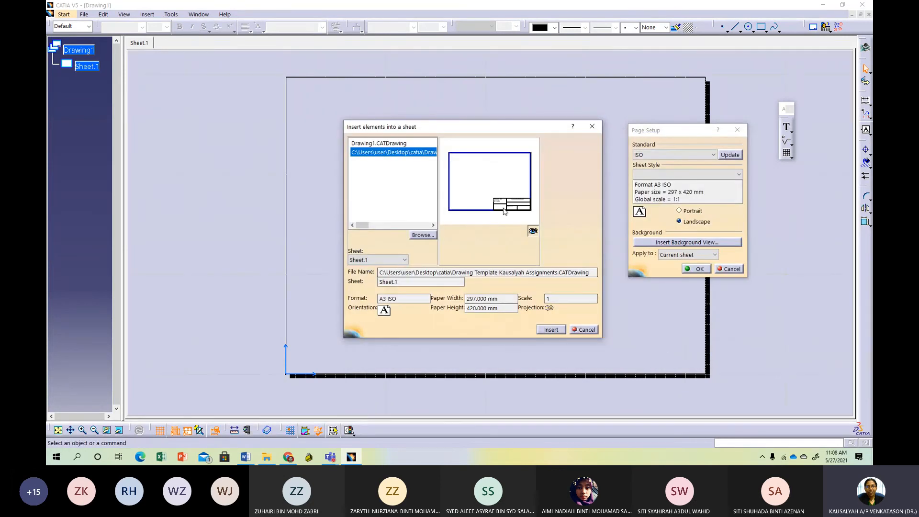
pyautogui.click(551, 329)
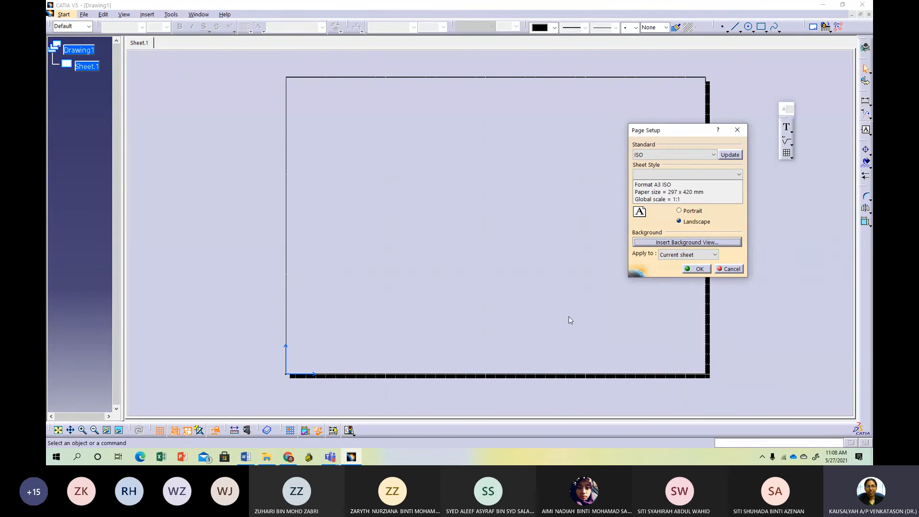
pyautogui.click(699, 268)
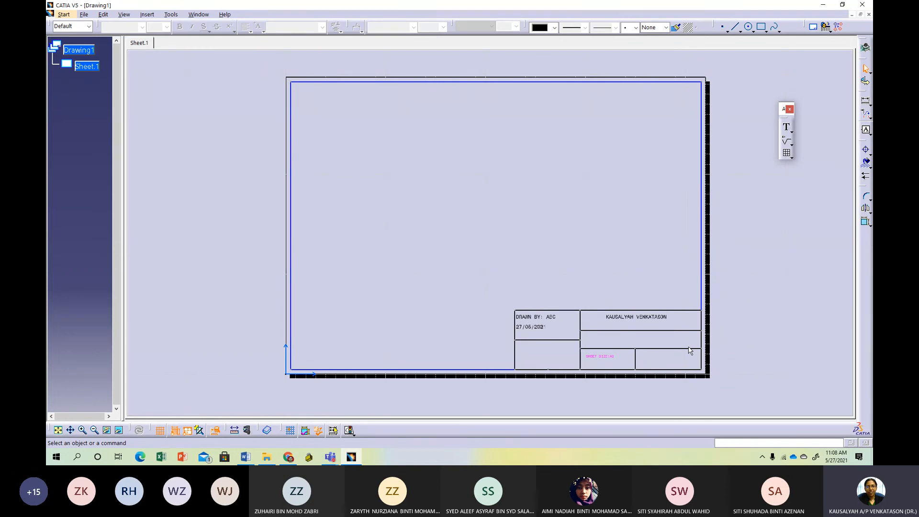
# Return to the working views and place a front view of the CREATING OWN TEMPLATES part on the sheet, using its reference plane at the origin.
pyautogui.click(103, 14)
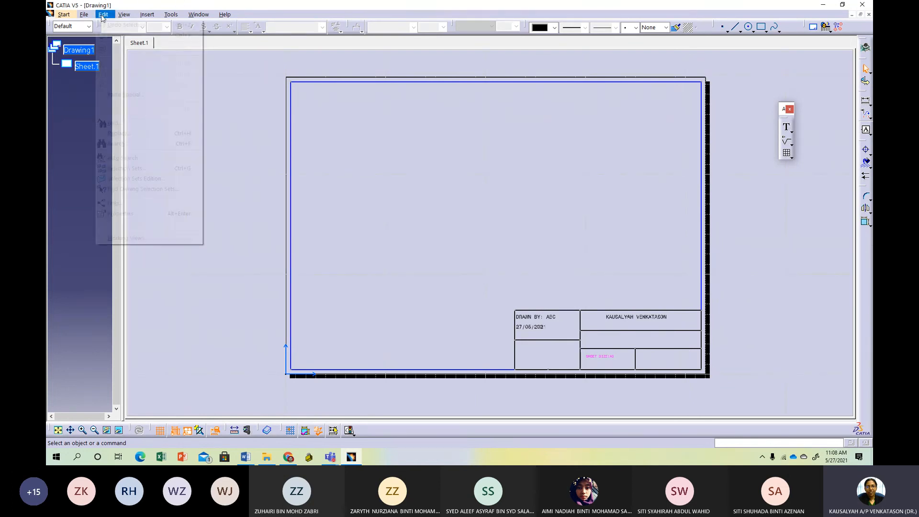
pyautogui.click(141, 238)
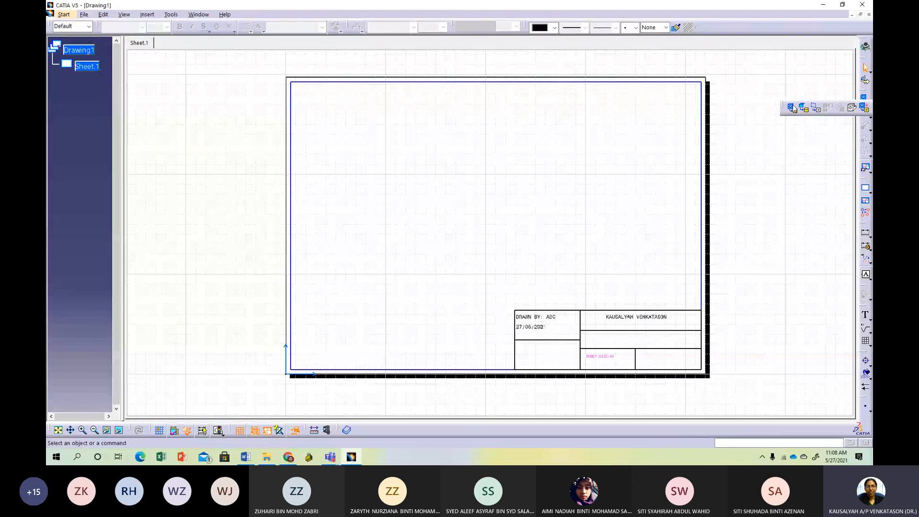
pyautogui.click(865, 100)
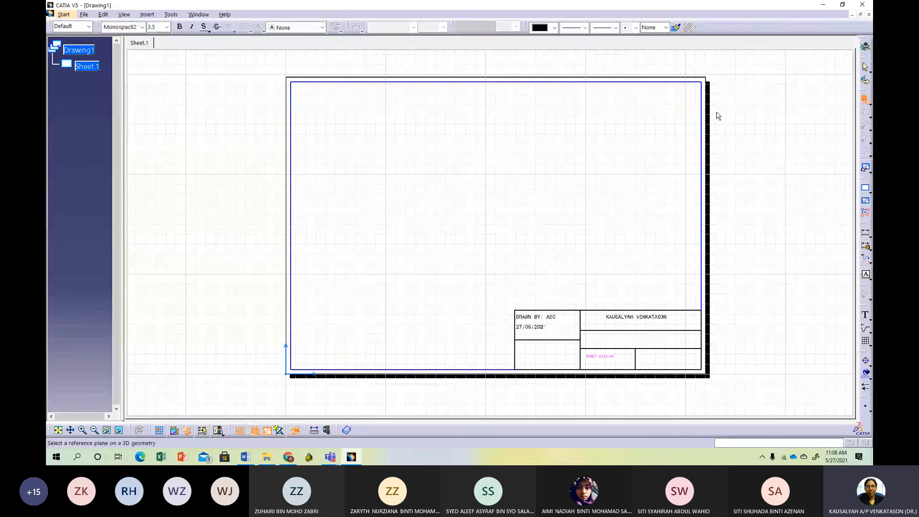
pyautogui.click(198, 14)
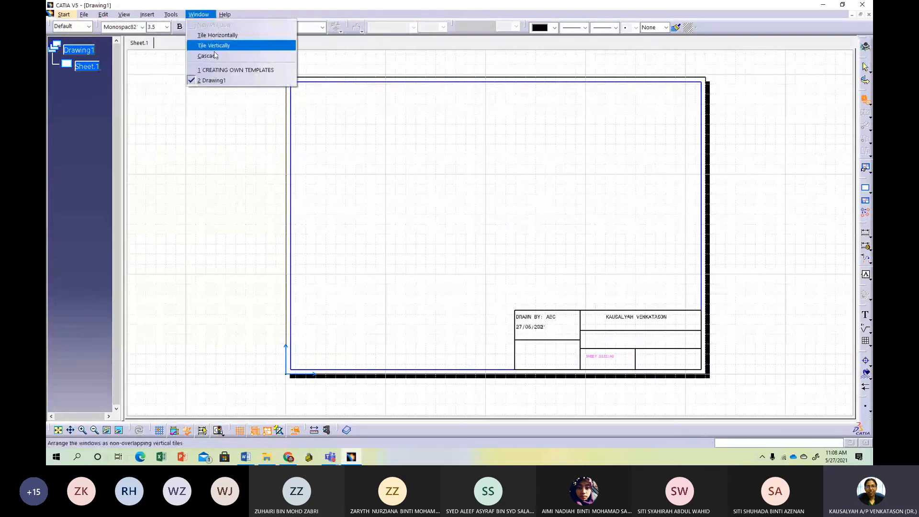
pyautogui.click(225, 70)
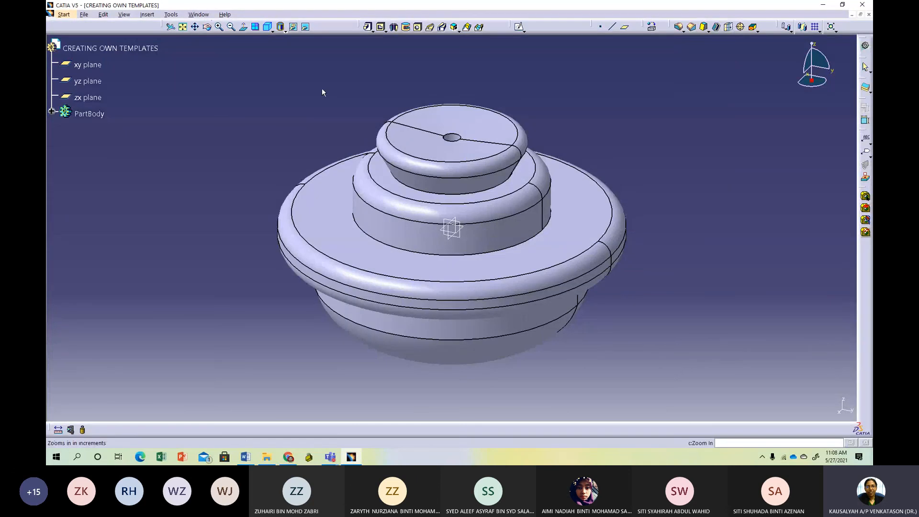
pyautogui.click(452, 225)
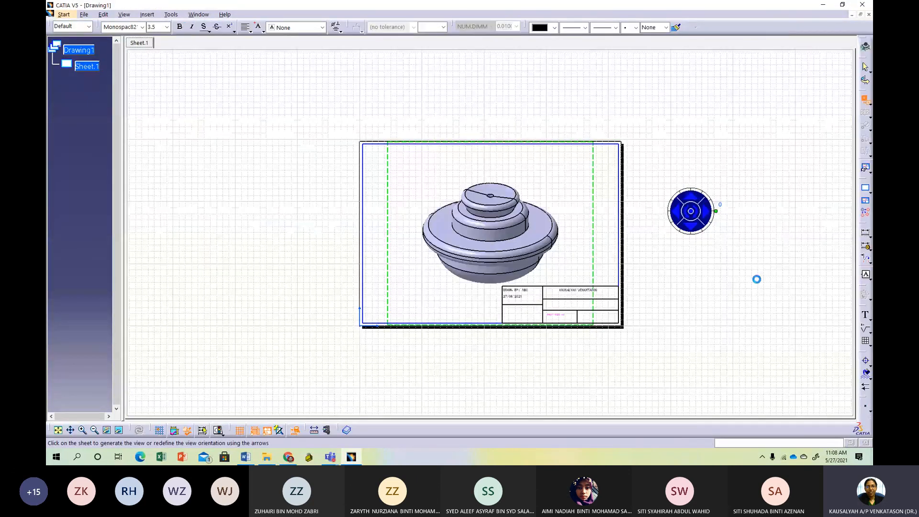
pyautogui.click(549, 202)
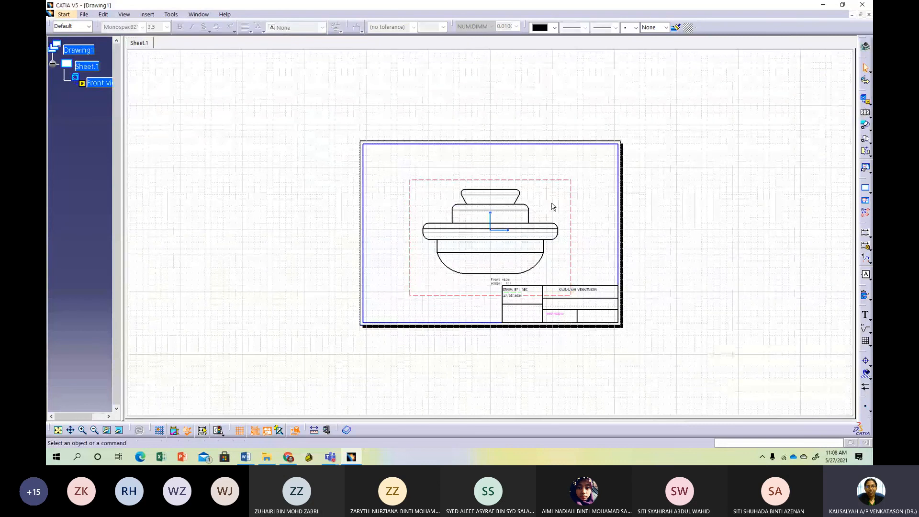
# Set the front view's scale to 1:2 and move the view to the upper-left area of the drawing sheet.
pyautogui.rightClick(93, 84)
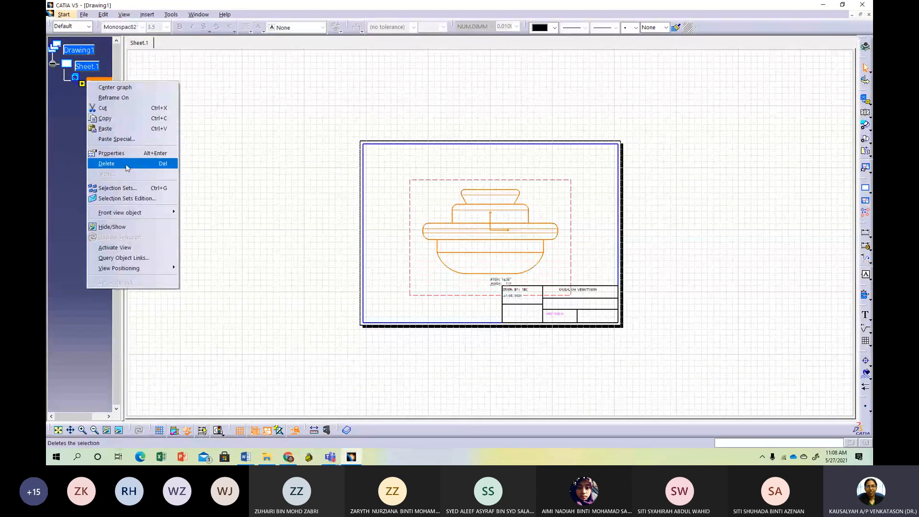
pyautogui.click(115, 153)
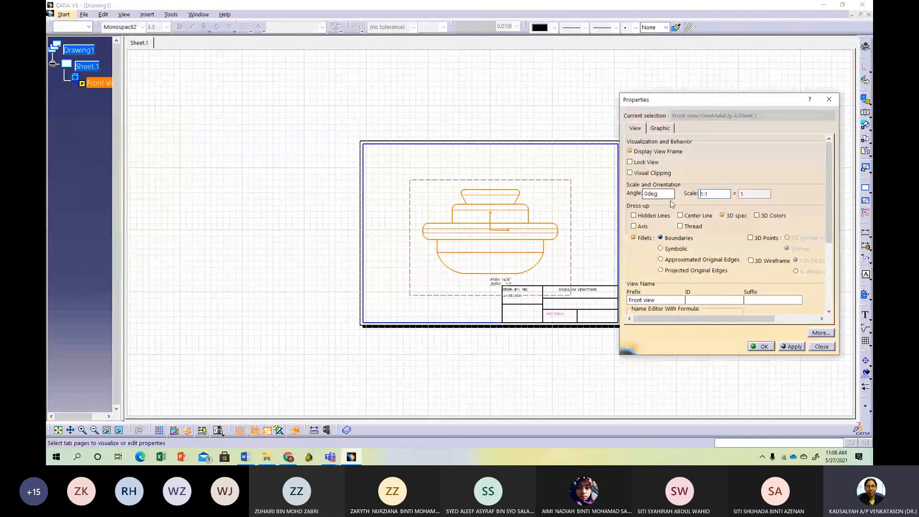
pyautogui.click(703, 194)
pyautogui.press('BackSpace')
pyautogui.write('2')
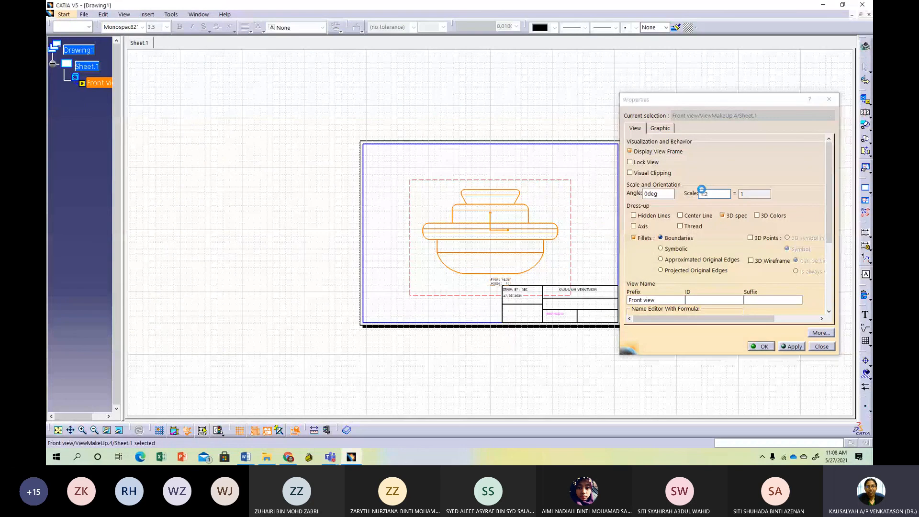
pyautogui.press('Return')
pyautogui.moveTo(529, 205); pyautogui.dragTo(460, 160)
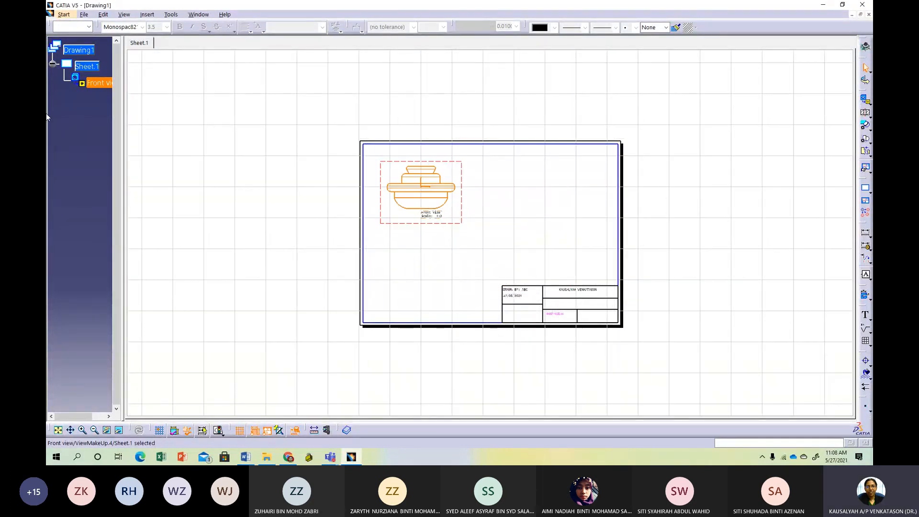
pyautogui.keyDown('ctrl'); pyautogui.moveTo(620, 133); pyautogui.dragTo(630, 109, button='middle'); pyautogui.keyUp('ctrl')
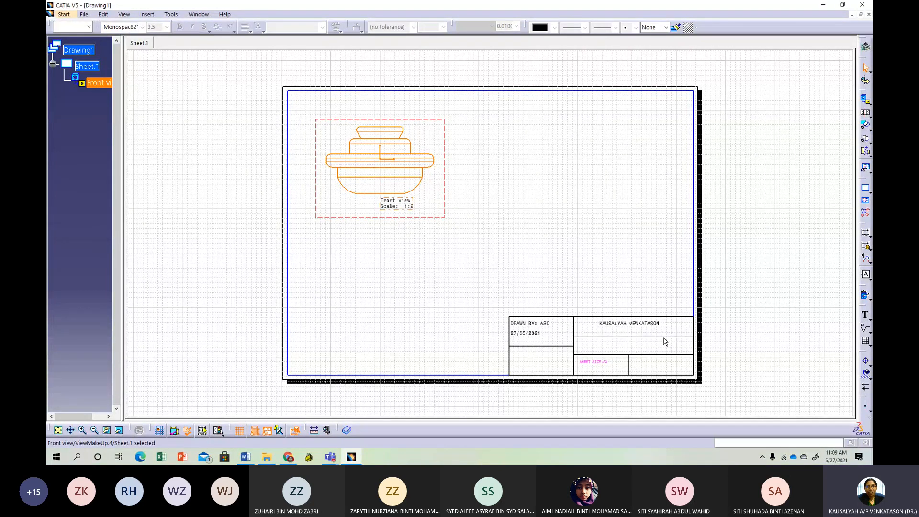
pyautogui.moveTo(722, 294); pyautogui.dragTo(704, 290, button='middle')
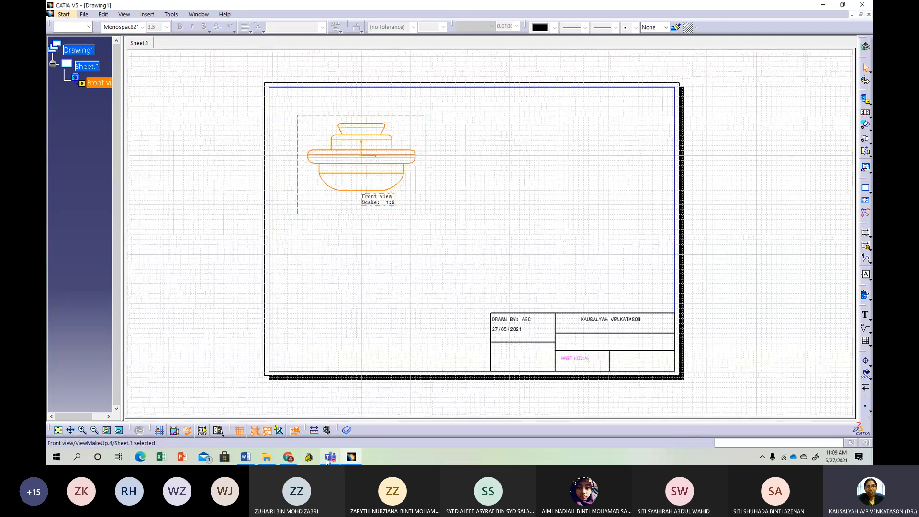
pyautogui.moveTo(328, 461)
pyautogui.click(330, 407)
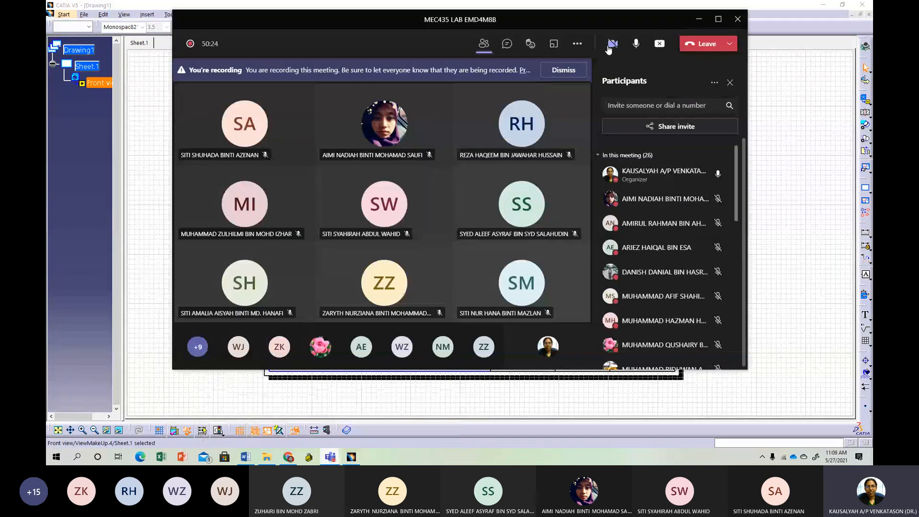
pyautogui.click(577, 44)
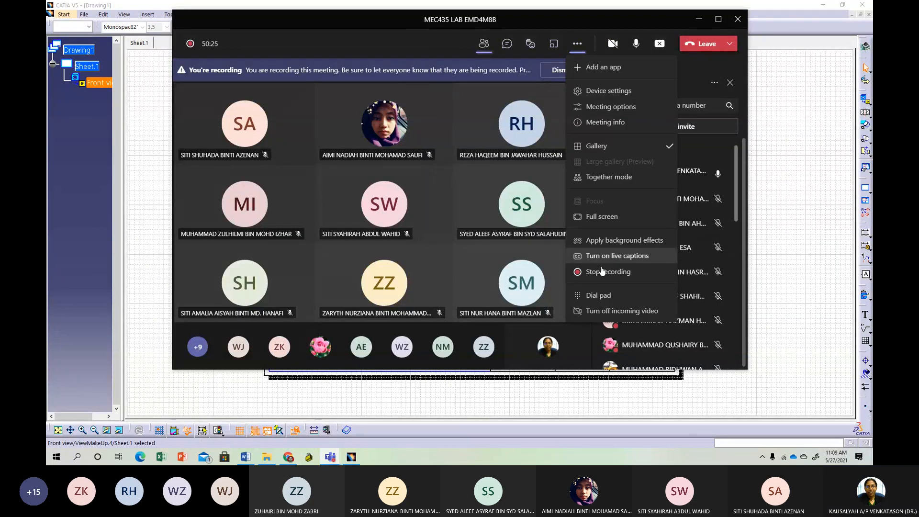